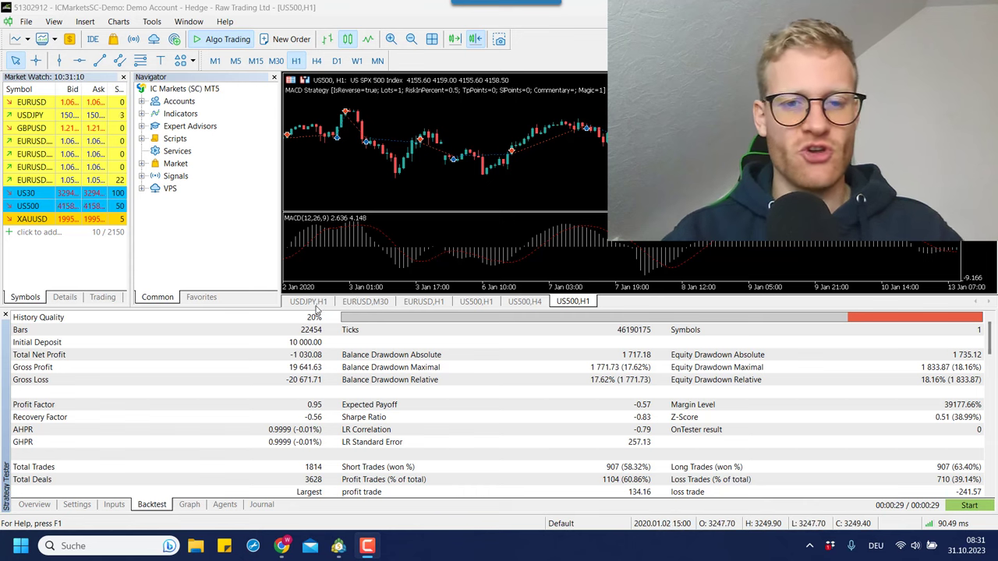
Review the strategy tester's overview, settings and MACD Strategy backtest report for US500, enlarging the tester area to show more of the report.
left_click(34, 507)
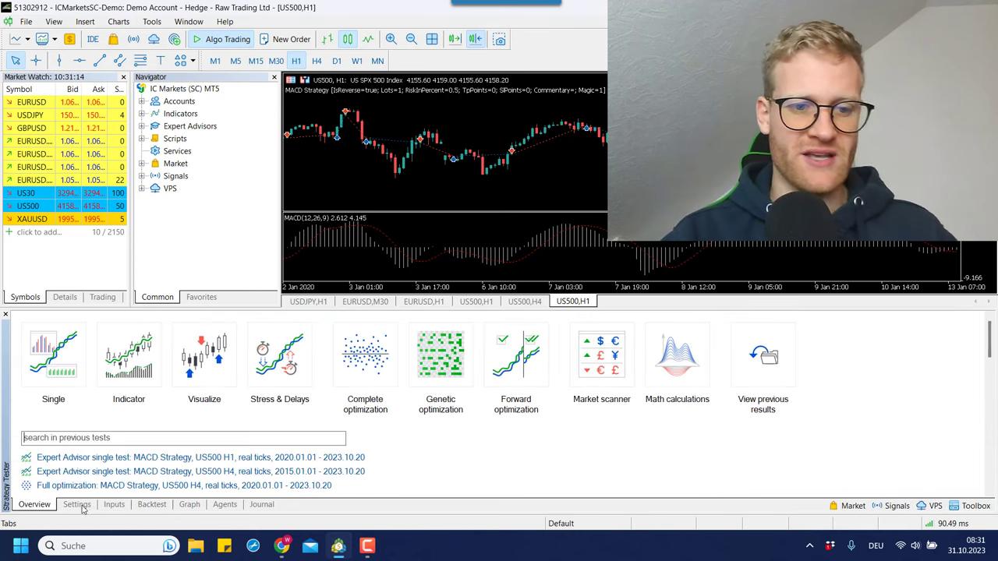
left_click(78, 505)
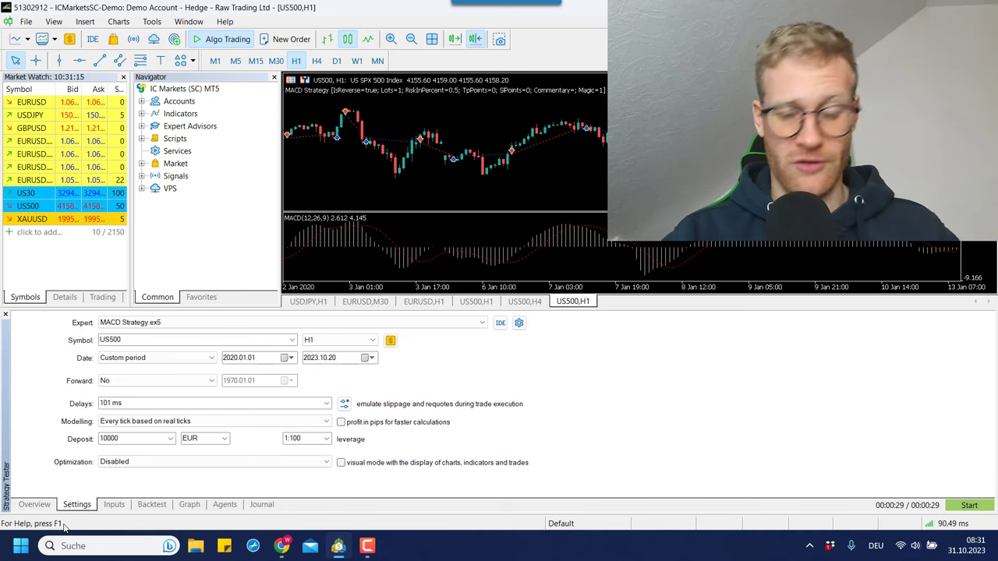
left_click(162, 507)
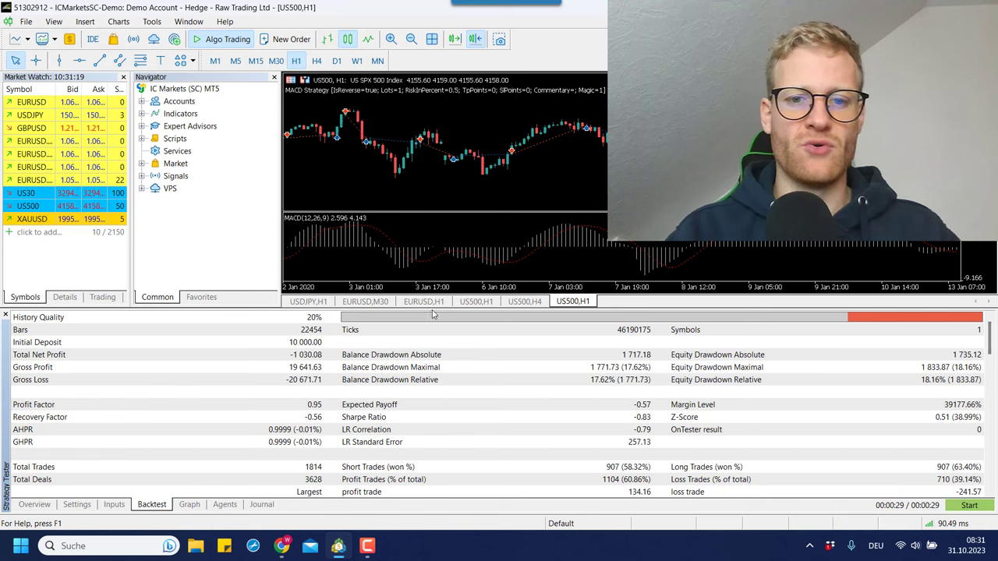
left_click_drag(432, 309, 437, 269)
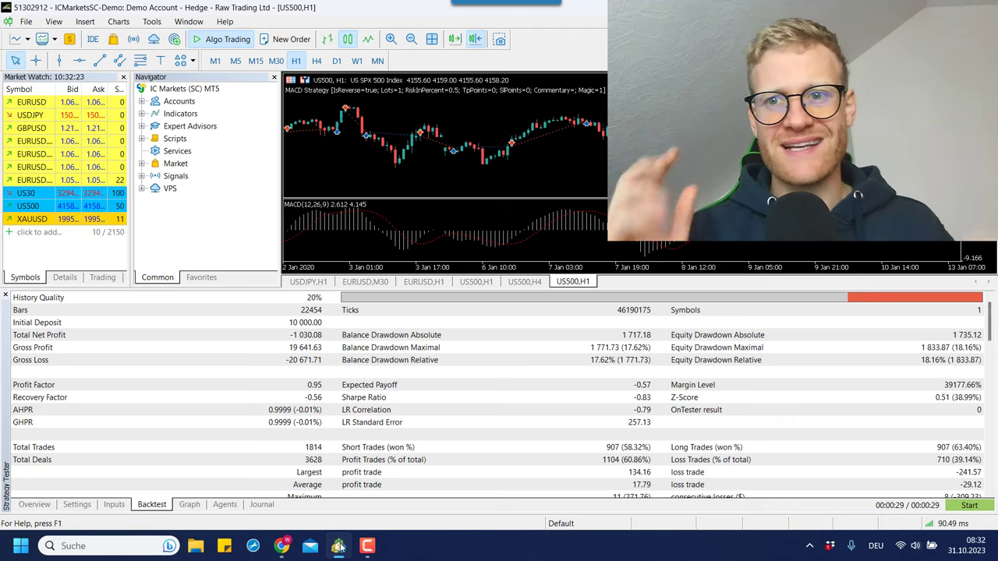
Switch to Chrome, look over the open Tick Data Suite and Tickstory websites, and close the Tickstory page.
left_click(282, 546)
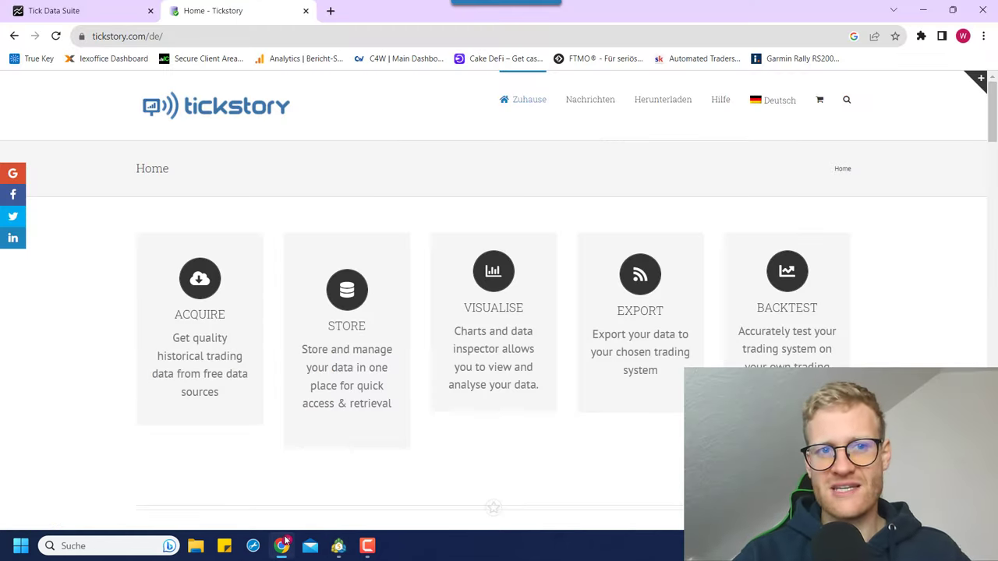
left_click(103, 6)
left_click(234, 8)
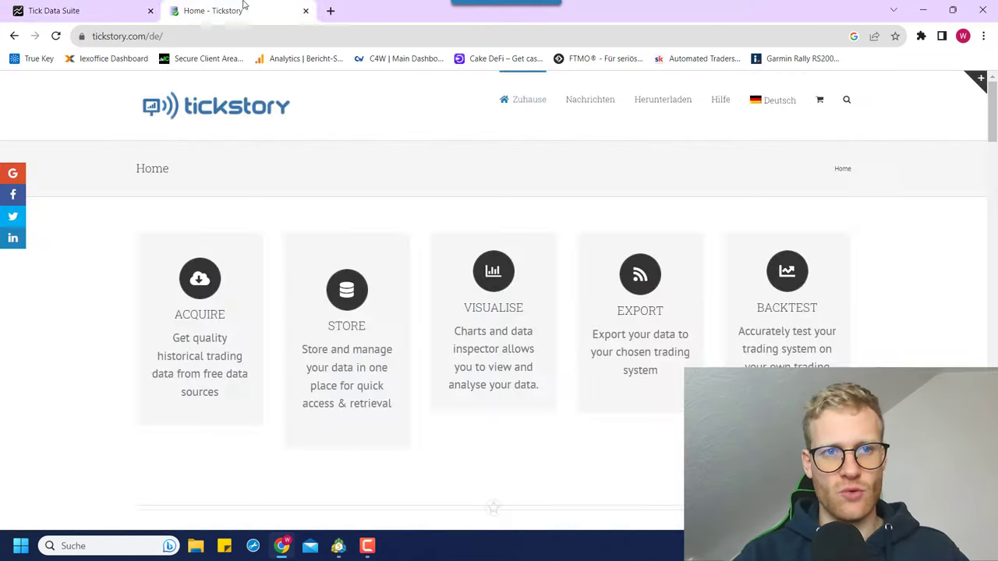
left_click(86, 6)
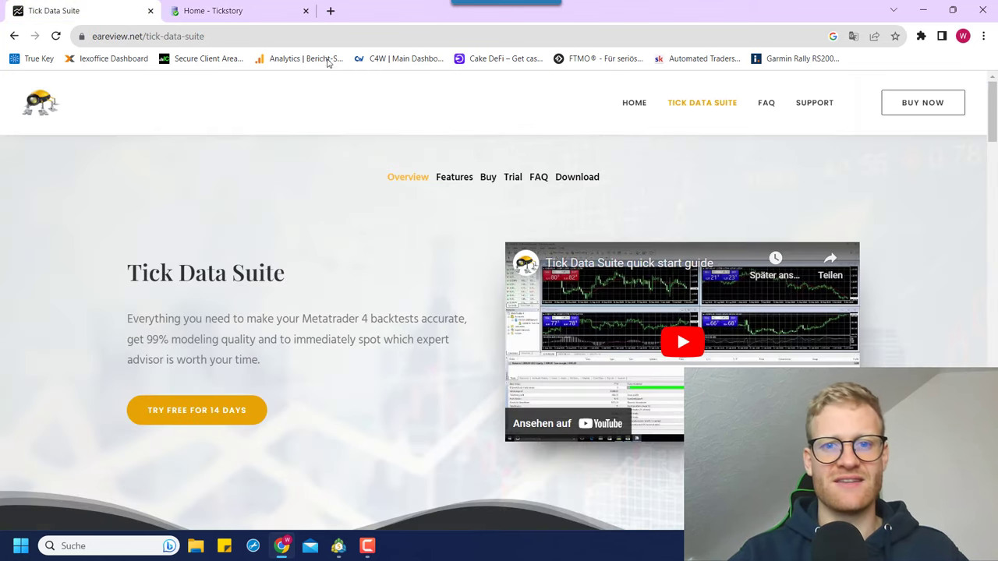
left_click(234, 10)
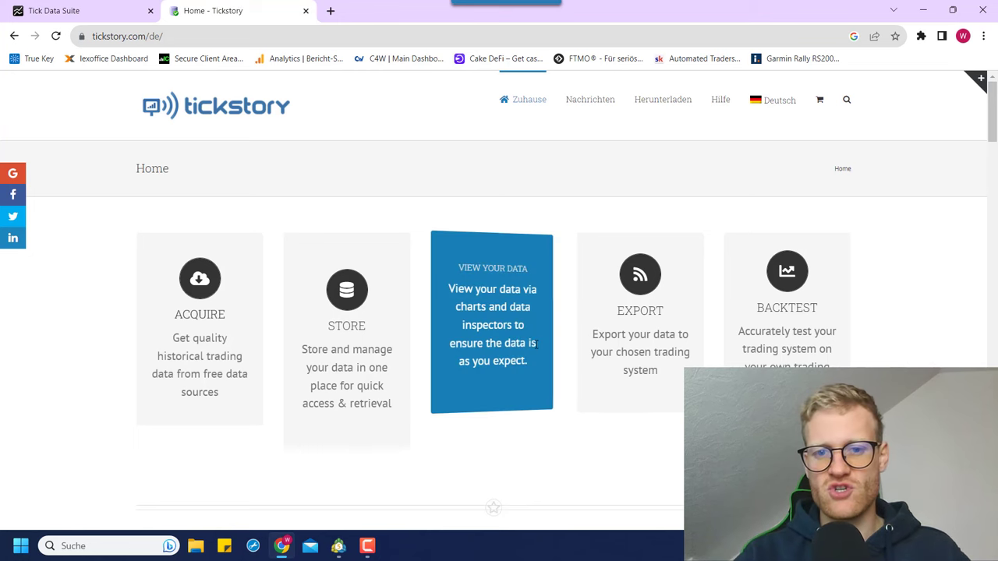
left_click(306, 11)
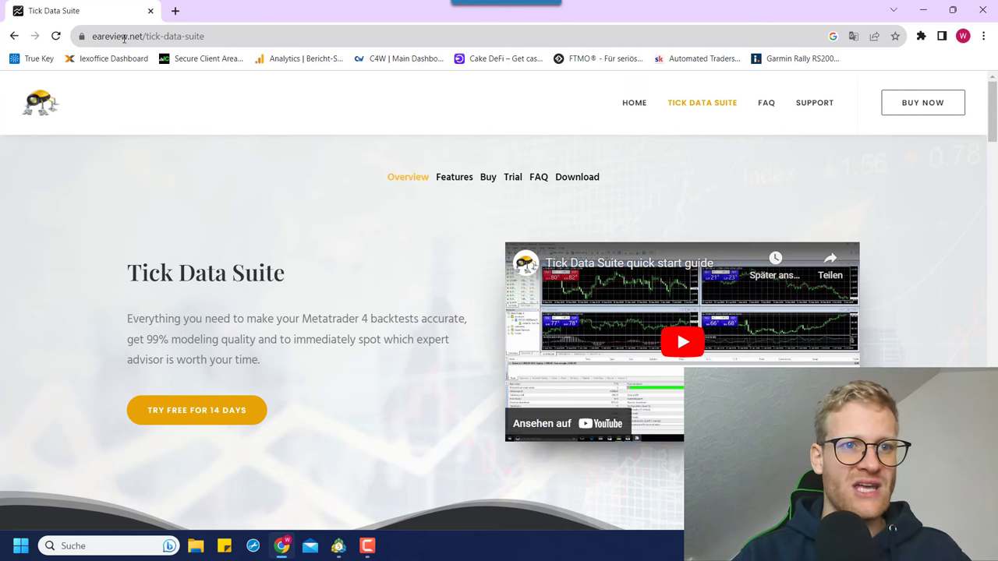
Search Google for "tick data suite" and open the Tick Data Suite page on eareview.net.
left_click(164, 39)
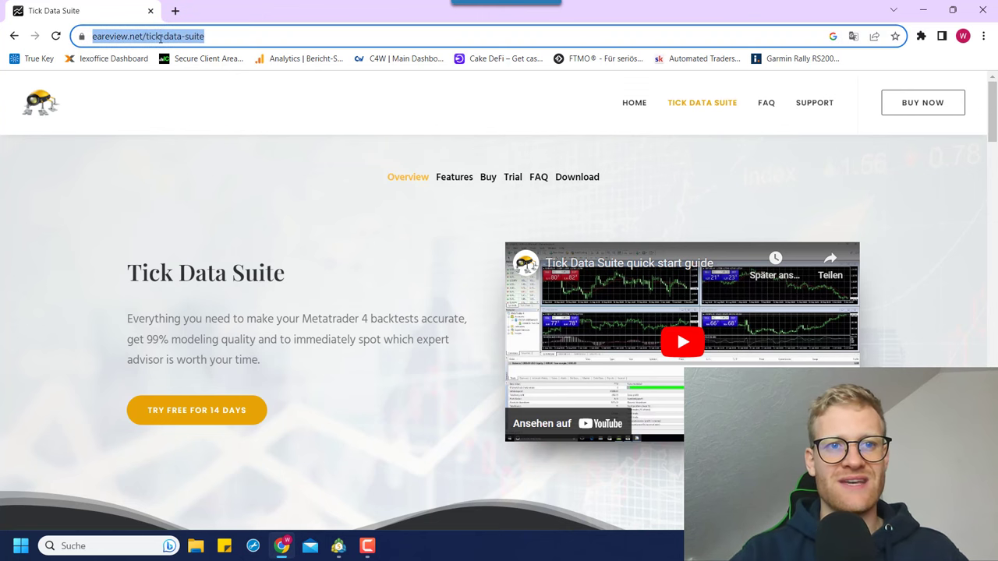
type("googl")
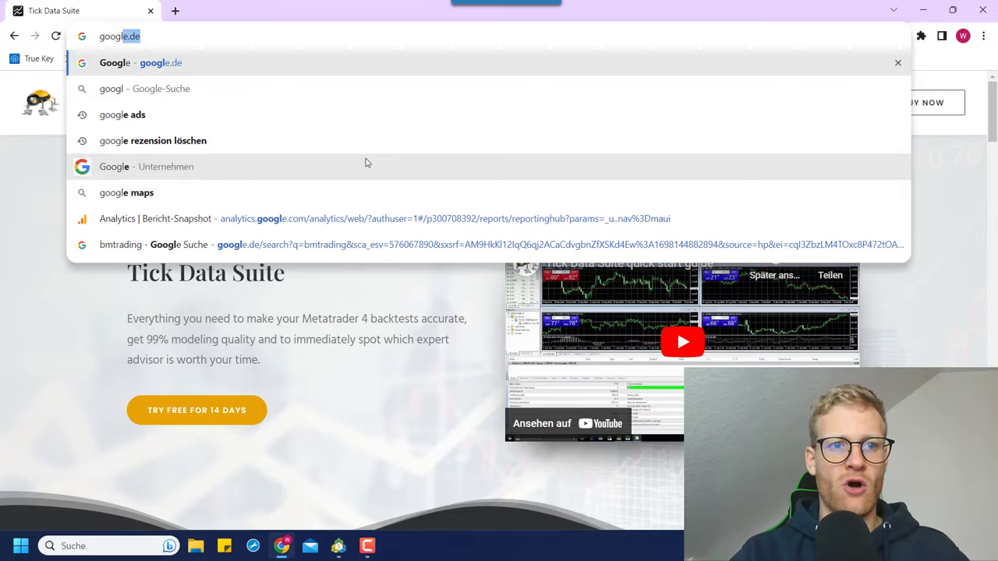
key("Return")
type("tic")
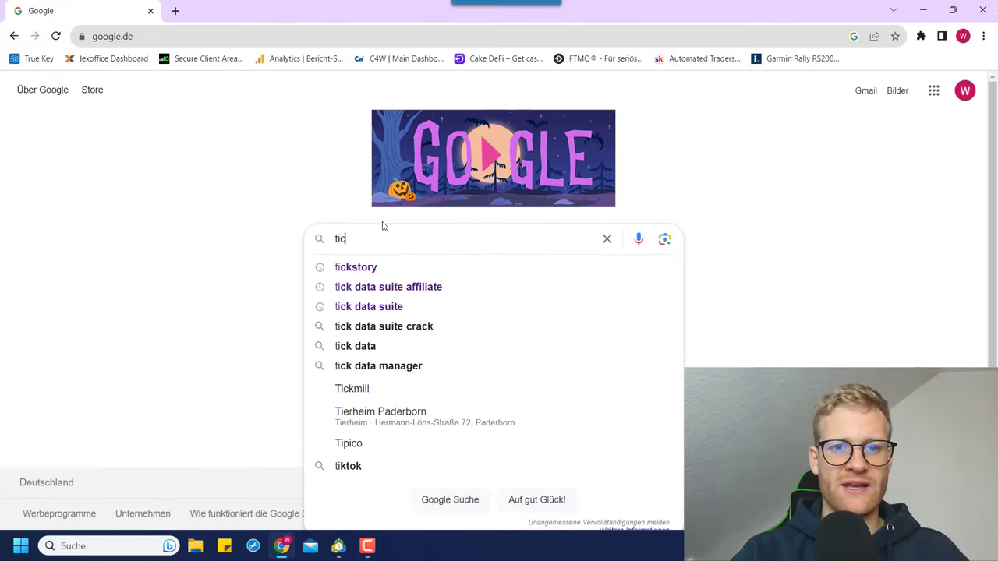
type("k data stui")
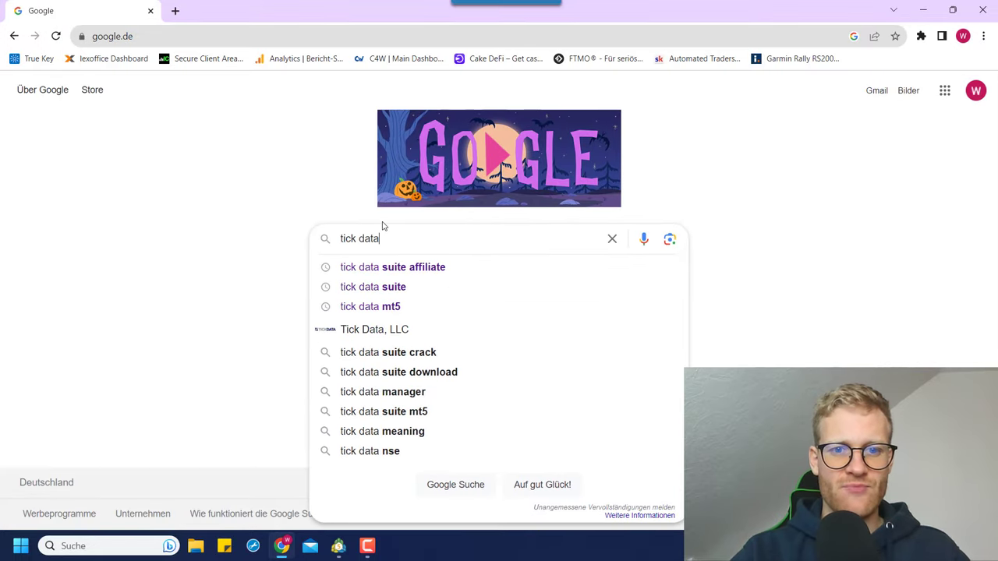
key("BackSpace")
key("BackSpace")
key("BackSpace")
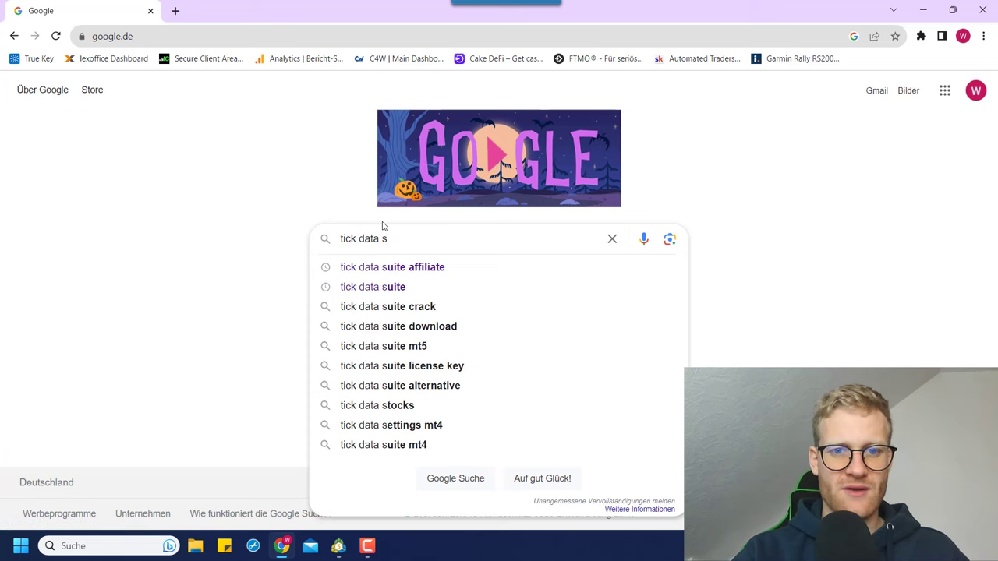
type("uite")
key("Return")
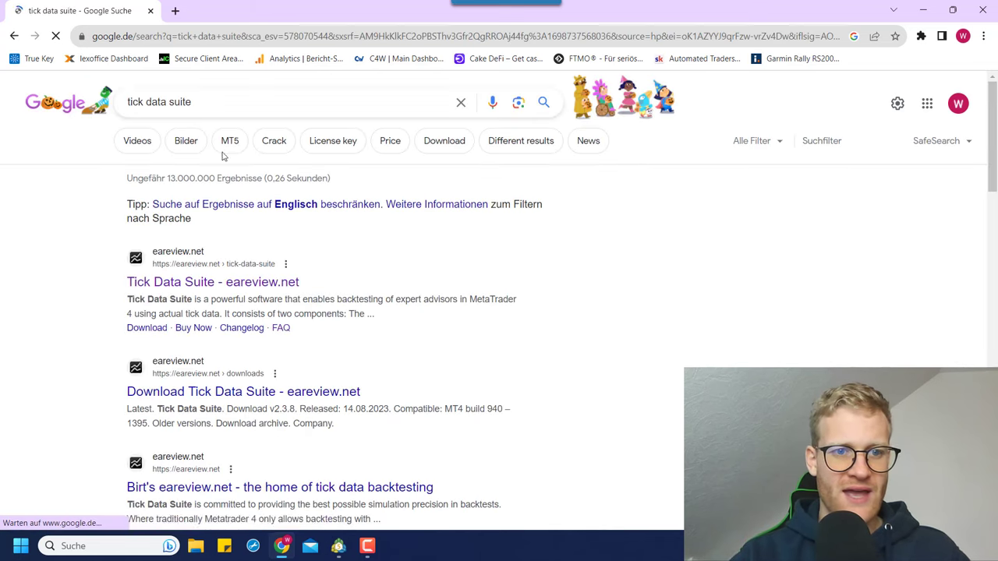
left_click(179, 282)
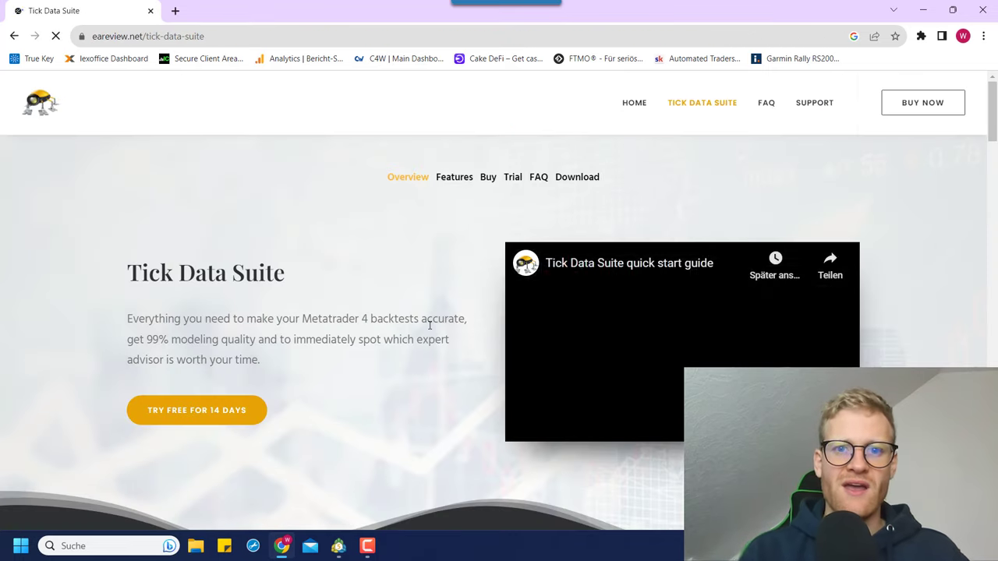
Request the free 14-day Tick Data Suite trial by submitting the registration form with the requester's name and e-mail address.
scroll(350, 296, "down", 1)
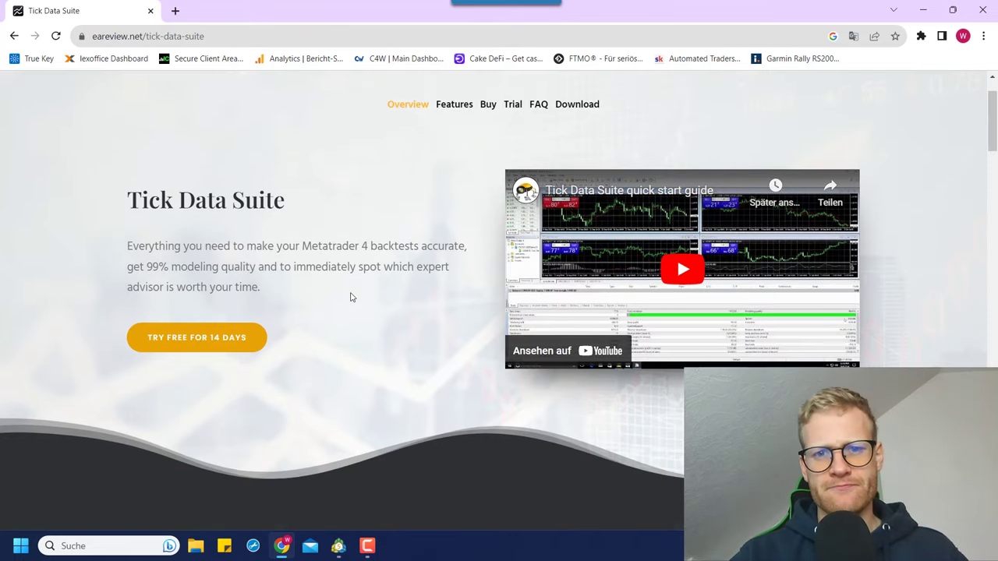
scroll(350, 297, "up", 1)
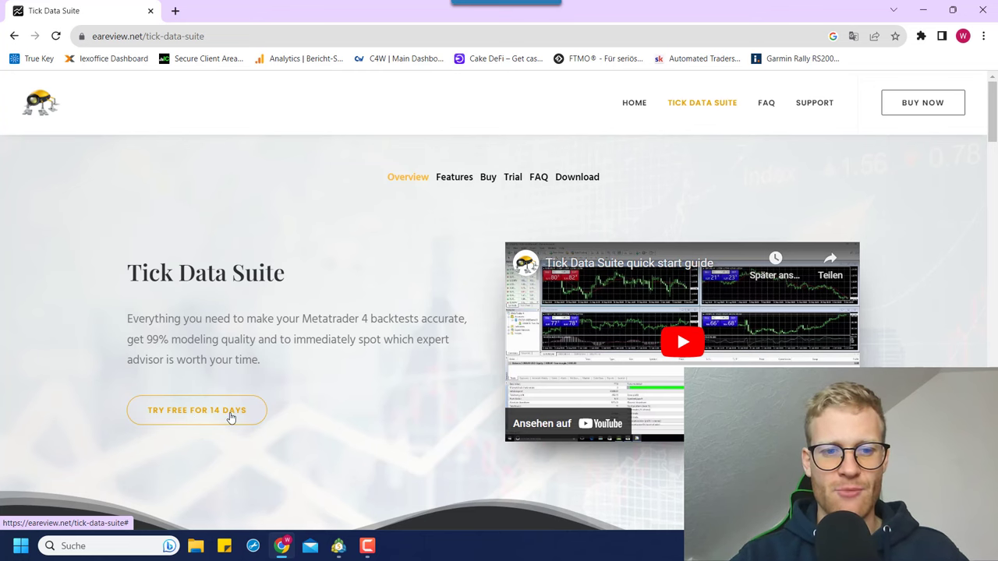
left_click(231, 418)
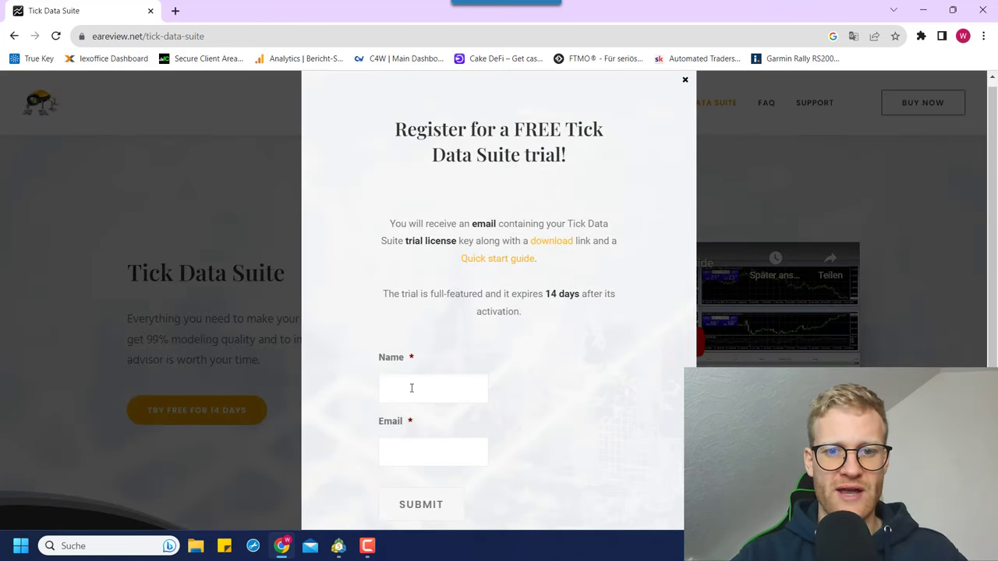
scroll(414, 392, "down", 1)
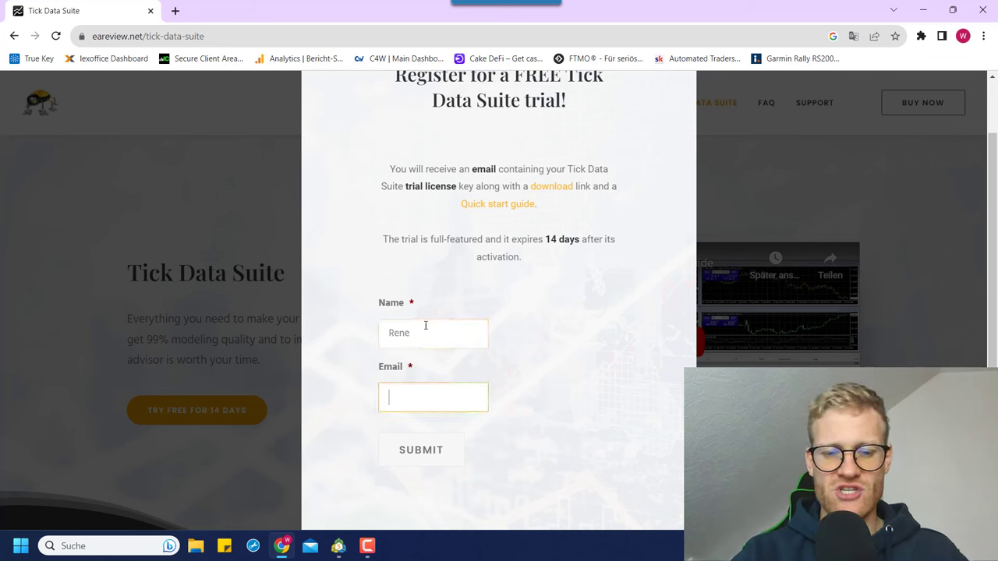
type("w")
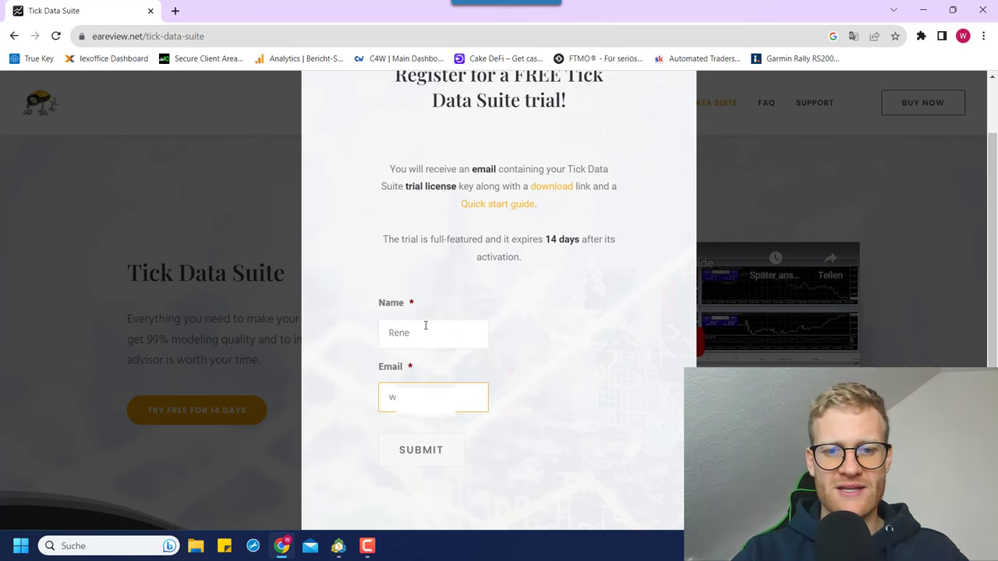
type(".de")
left_click(421, 450)
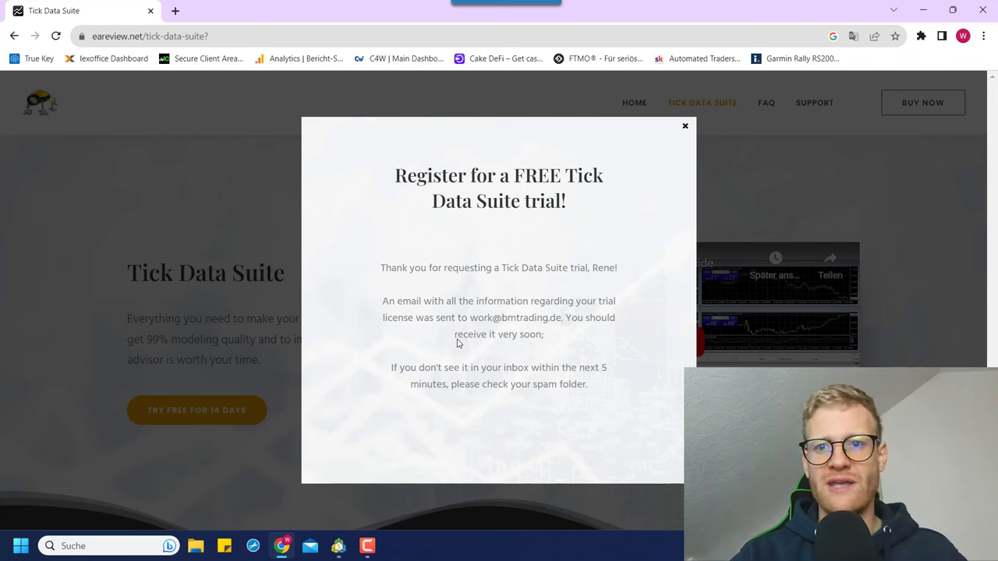
Switch to the mail app, open the "Your Tick Data Suite trial" message and copy the trial license key.
key("alt+Tab")
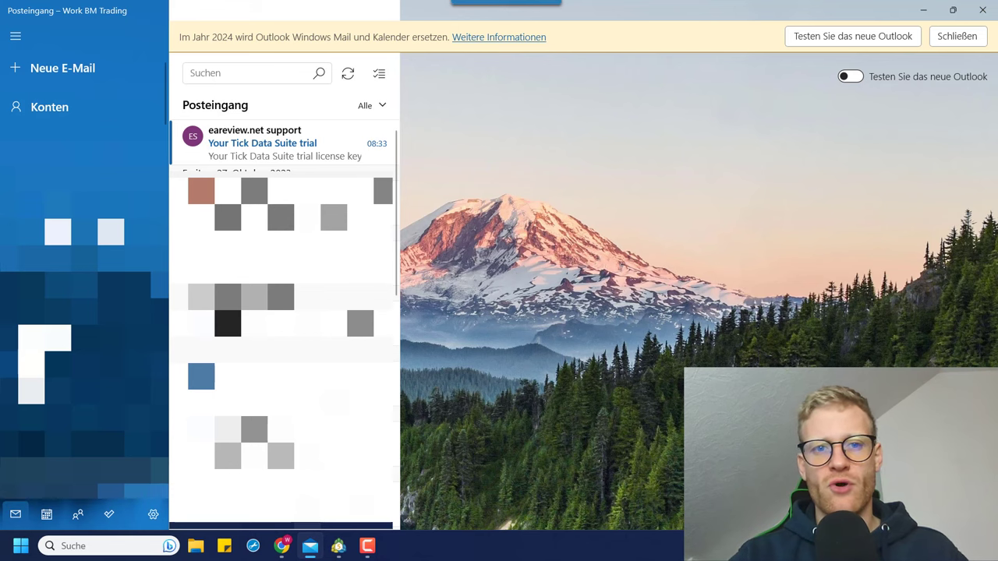
left_click(279, 155)
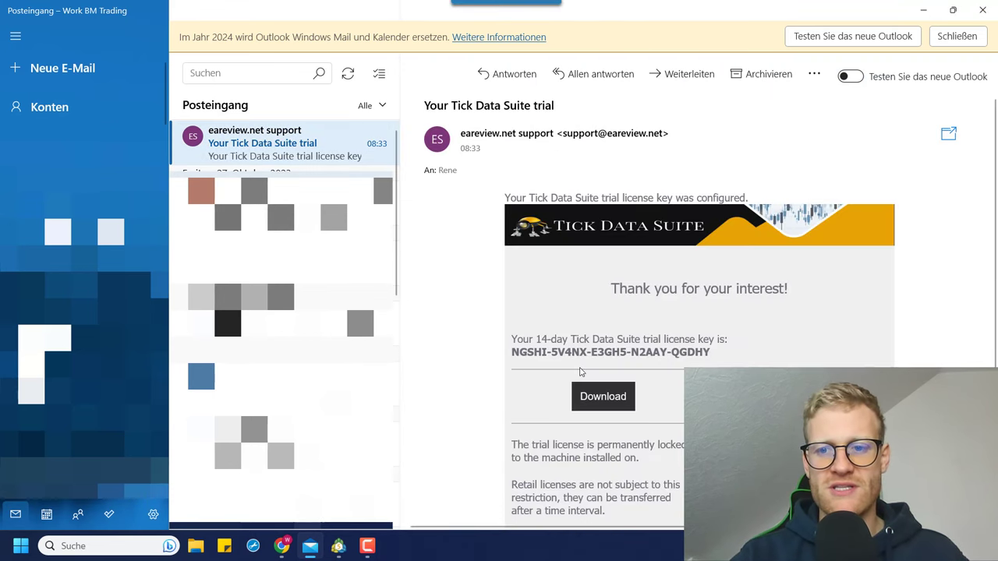
scroll(580, 373, "down", 1)
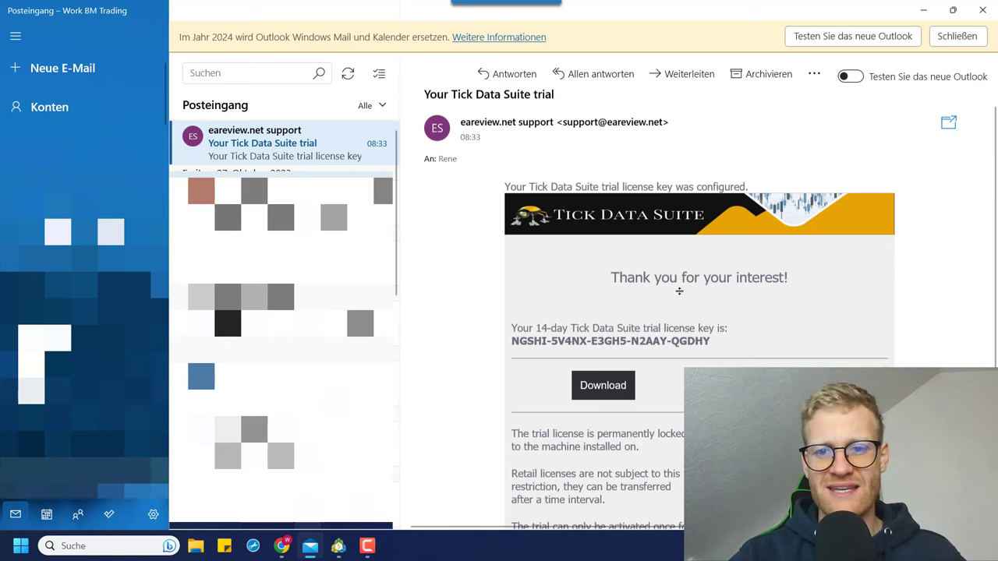
triple_click(559, 341)
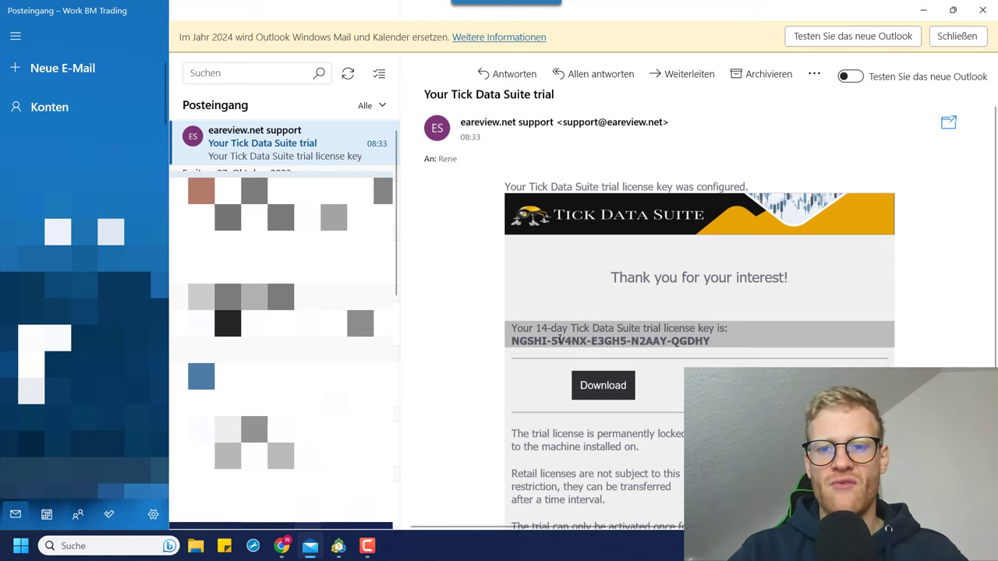
left_click(699, 339)
left_click_drag(719, 338, 526, 341)
right_click(518, 341)
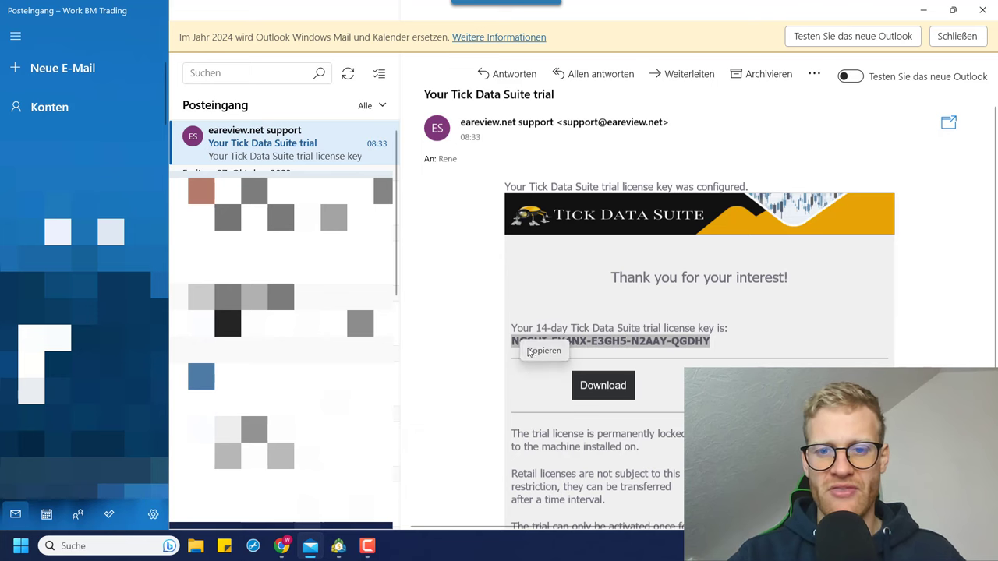
left_click(538, 351)
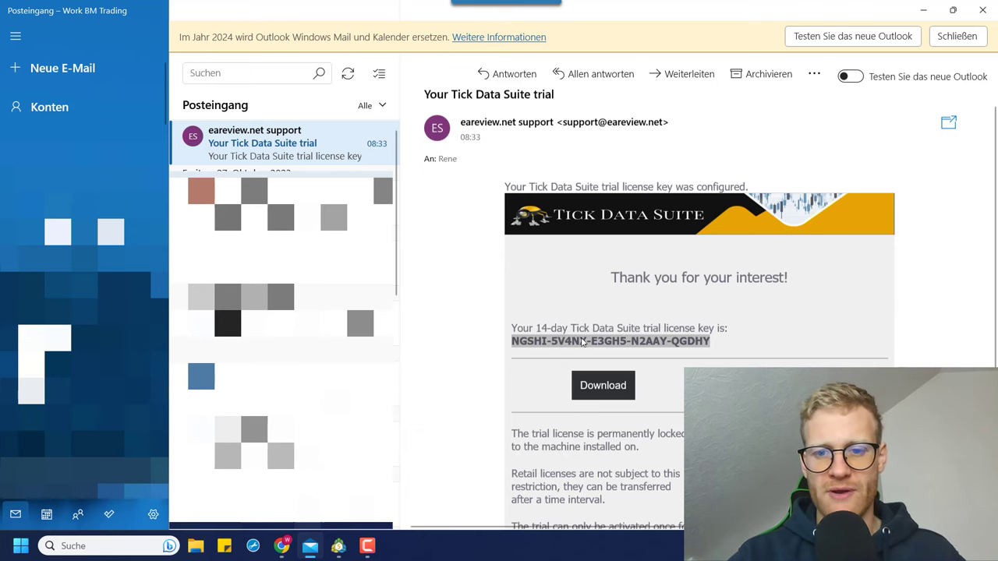
Download the Tick Data Suite v2.3.8 installer through the trial email's download link and show the browser's recent downloads.
left_click(602, 385)
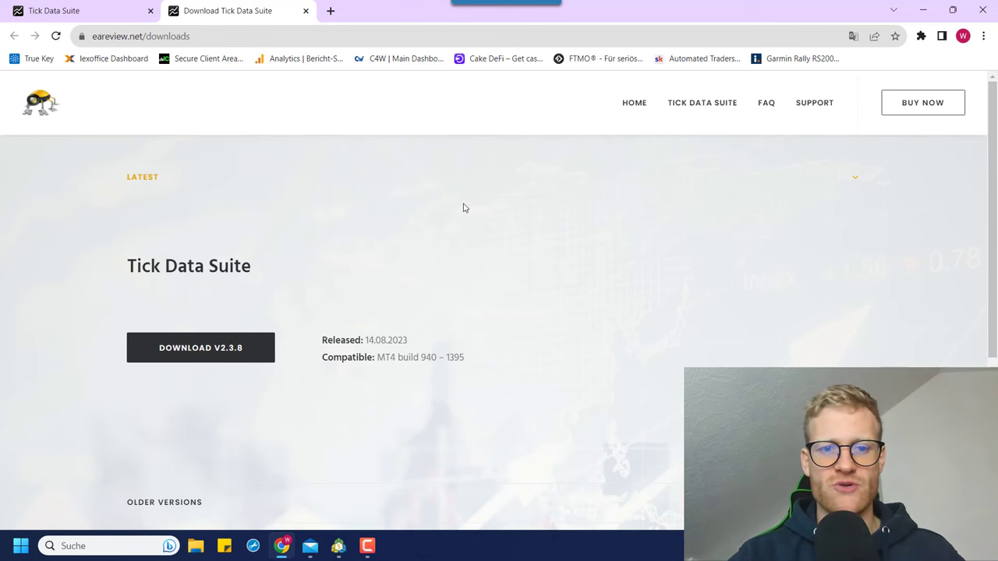
scroll(258, 376, "down", 1)
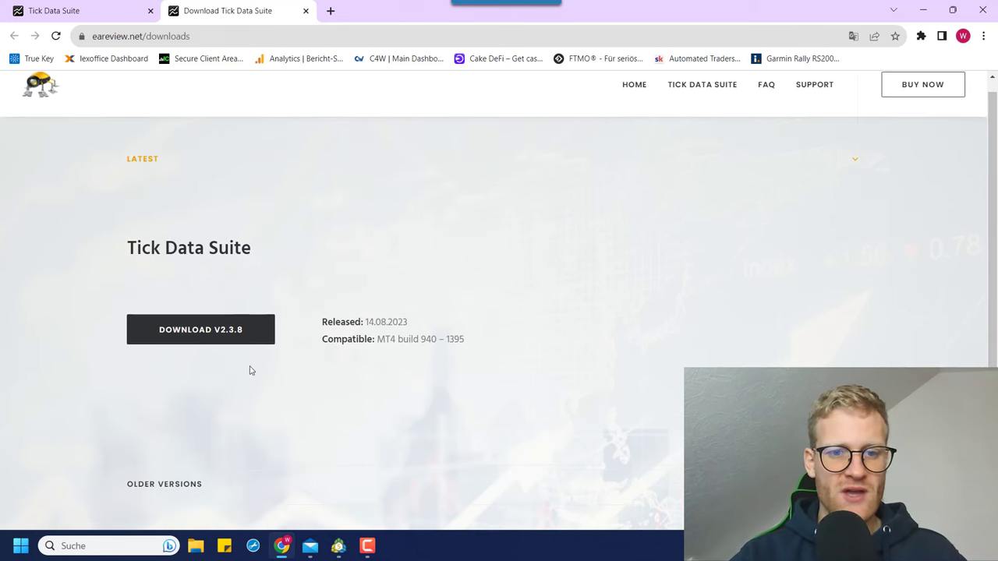
left_click(207, 334)
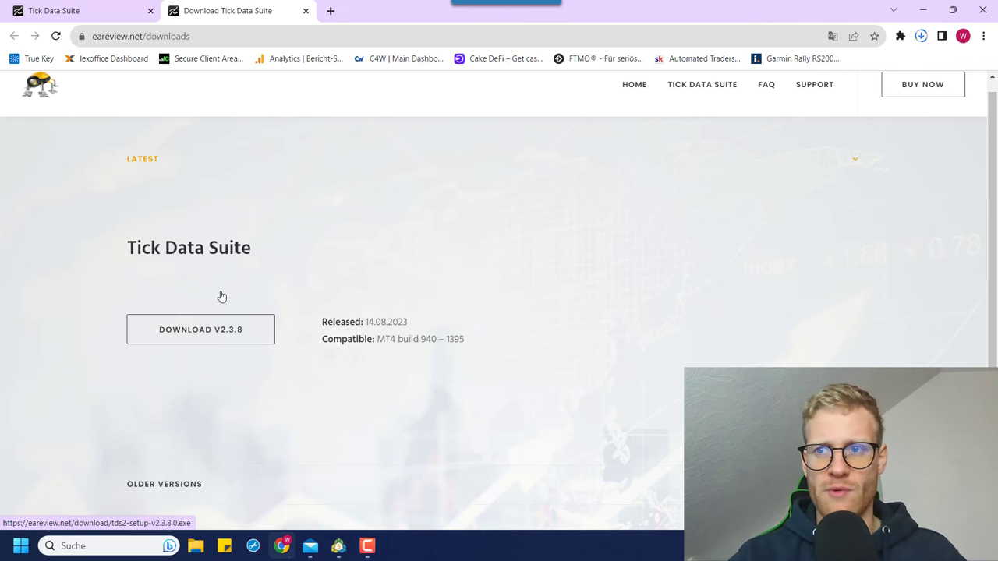
triple_click(332, 337)
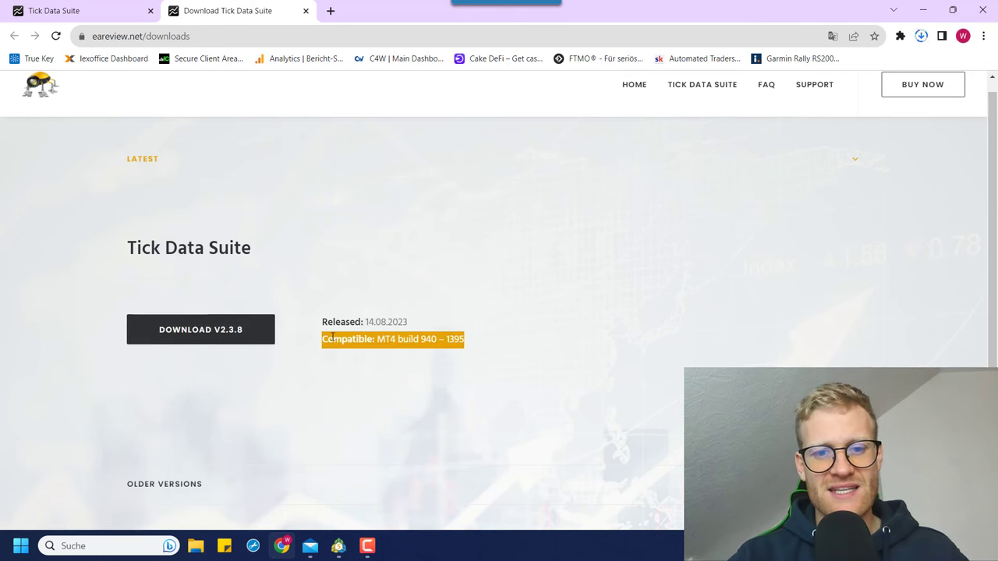
left_click(401, 337)
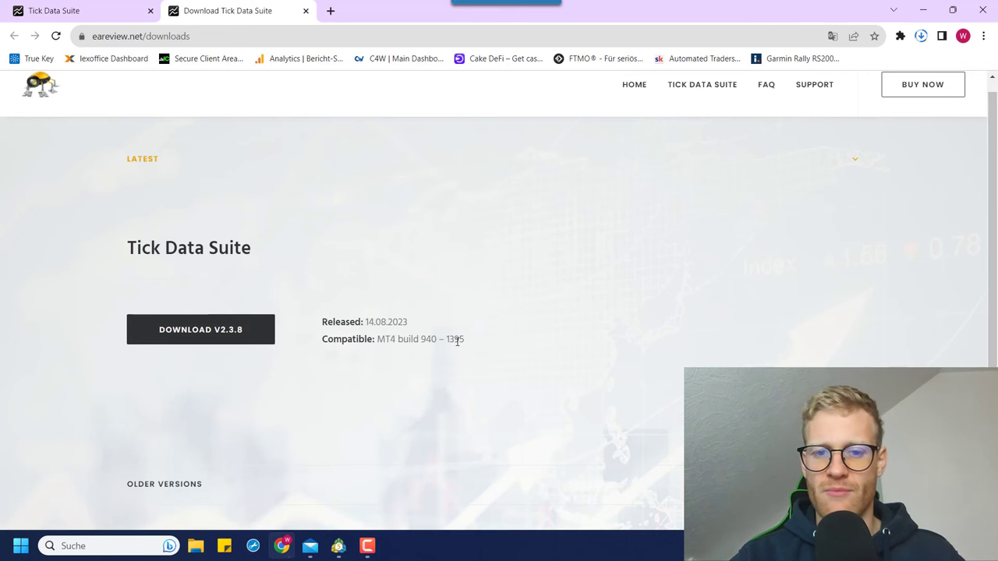
left_click_drag(453, 342, 380, 343)
left_click(379, 343)
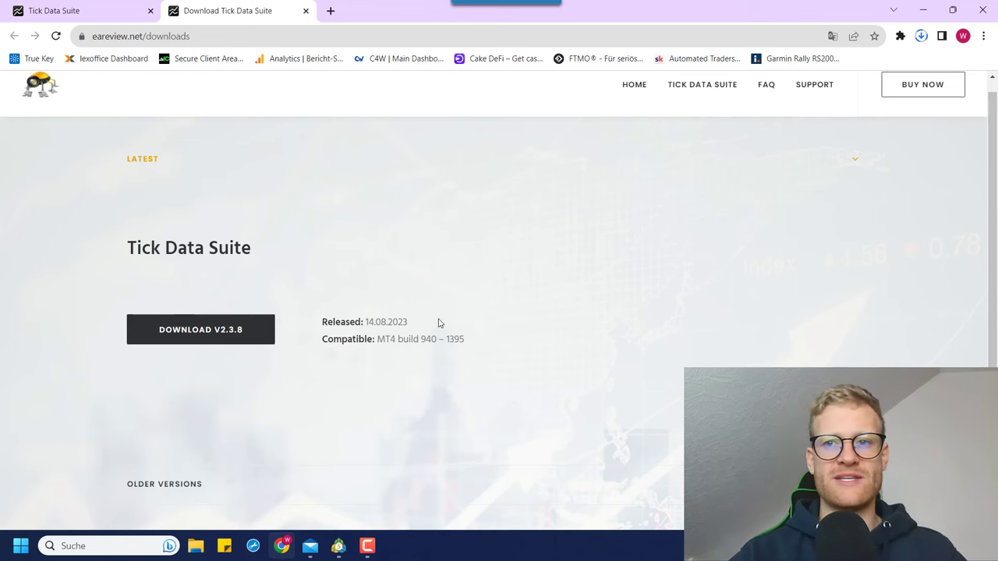
left_click(925, 41)
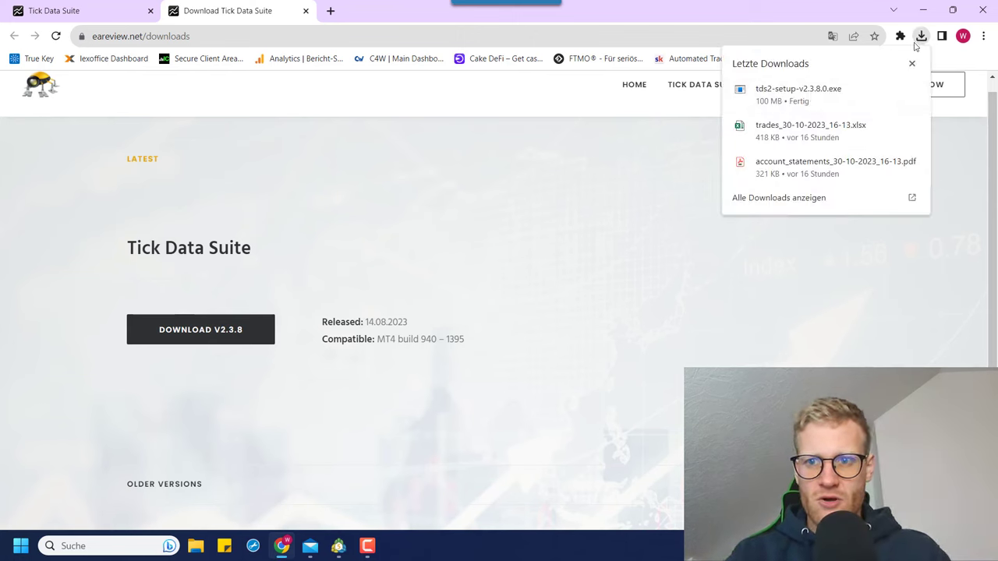
Launch the downloaded tds2-setup-v2.3.8.0.exe installer and set the installation language to English.
left_click(811, 95)
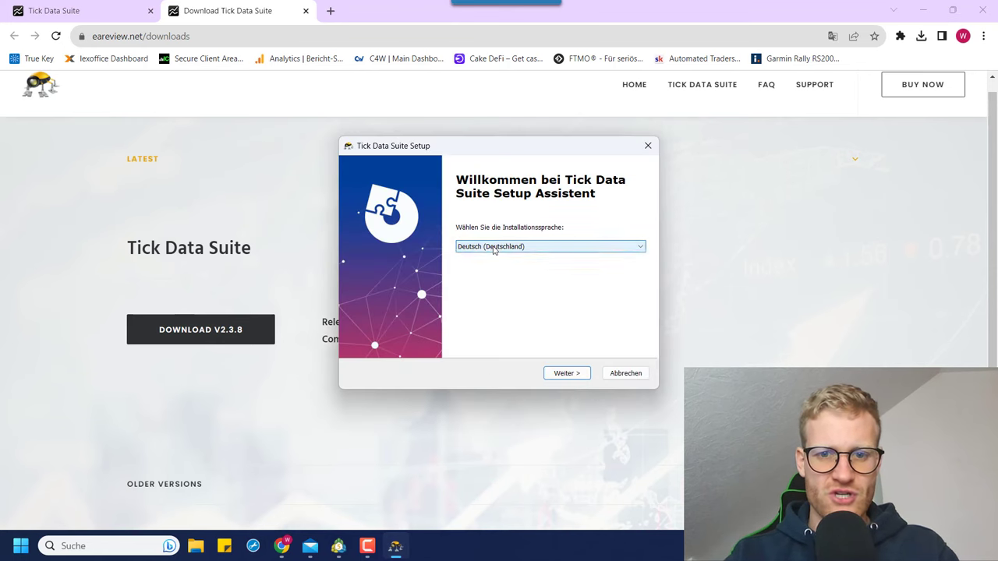
left_click(493, 246)
key("Up")
key("Up")
key("Up")
key("Up")
key("Return")
key("Return")
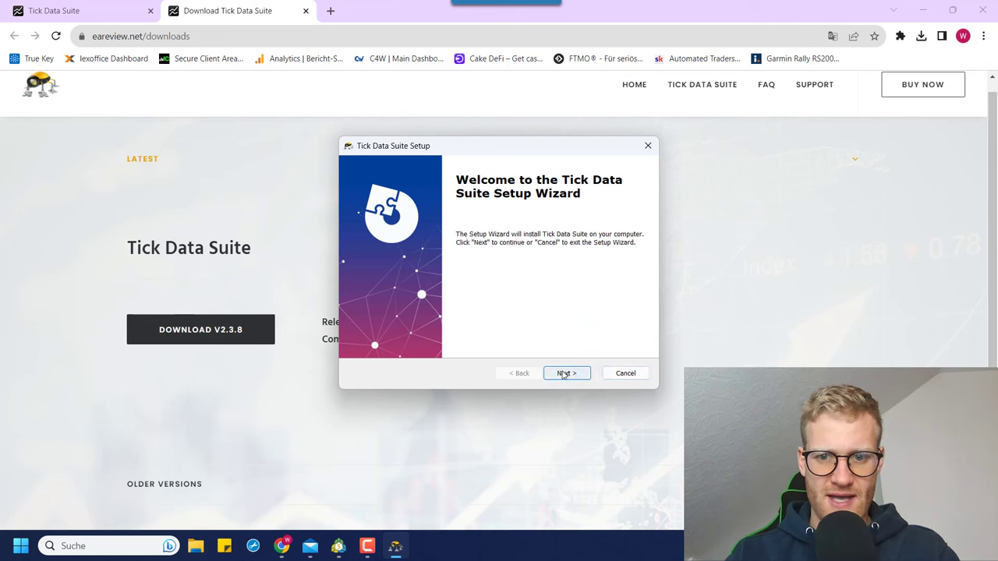
Accept the End-User License Agreement in the Tick Data Suite setup and continue to the licensing page.
left_click(564, 374)
left_click(364, 323)
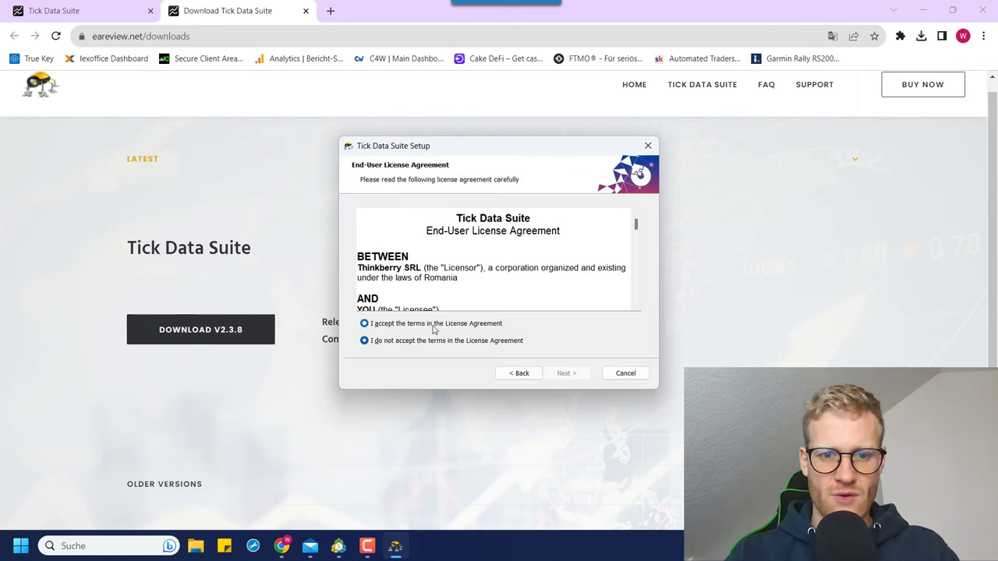
left_click(567, 374)
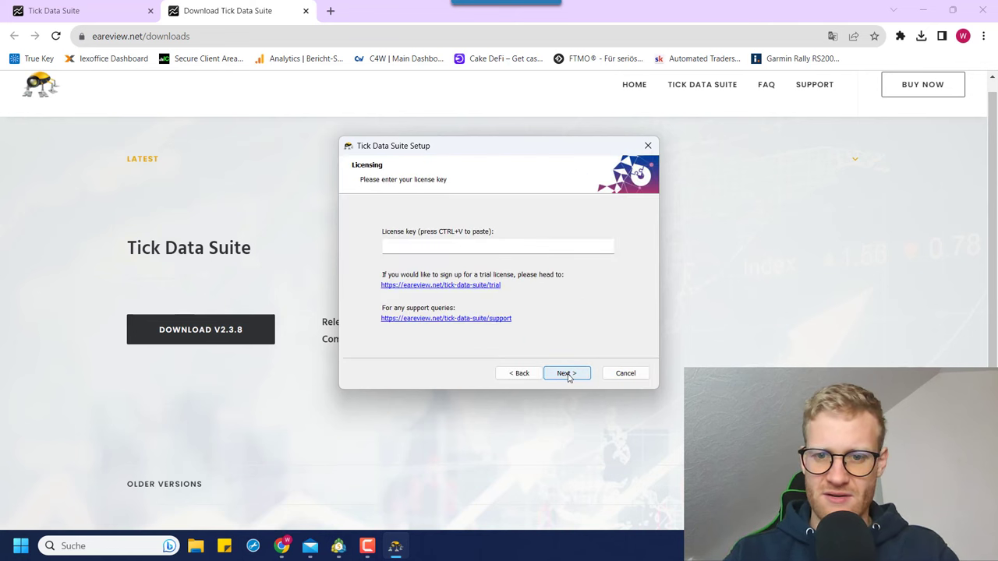
Switch to the mail app and copy only the trial license key from the "Your Tick Data Suite trial" message.
left_click(439, 247)
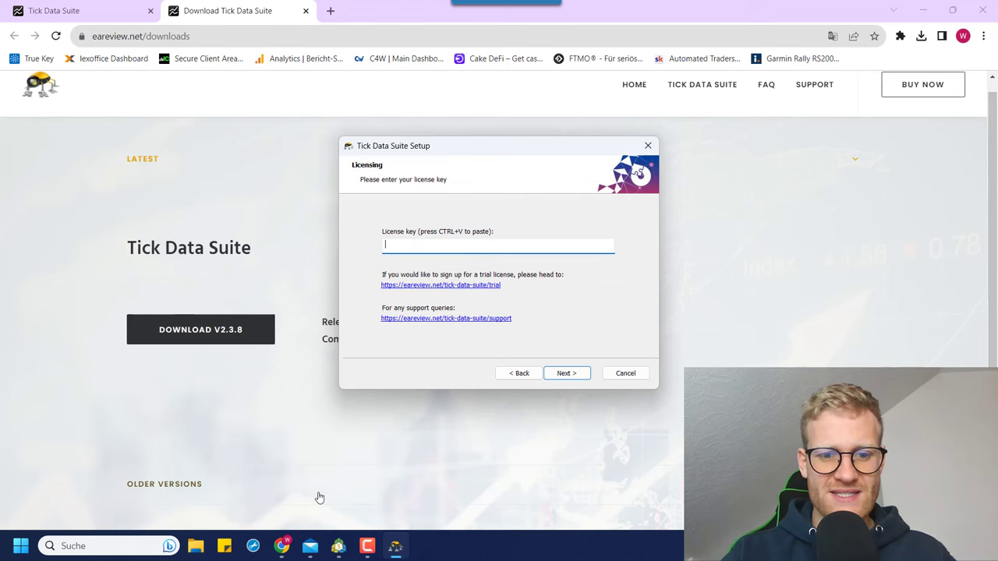
left_click(312, 547)
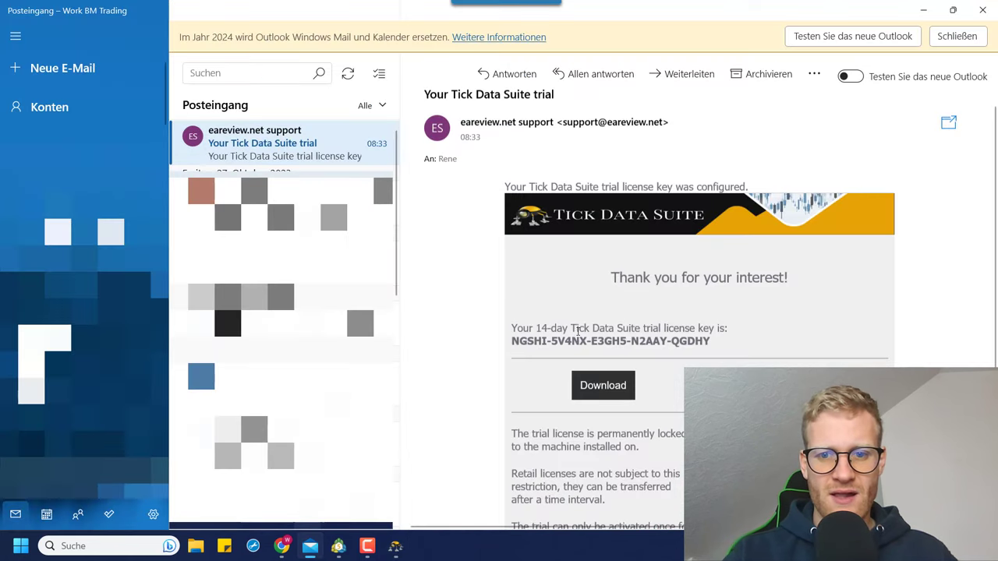
triple_click(573, 344)
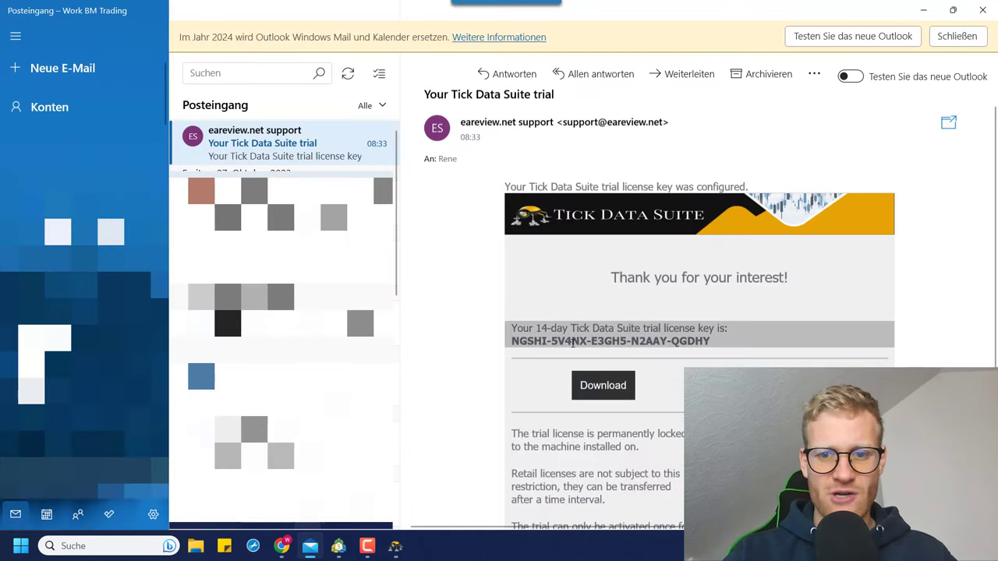
left_click(672, 341)
left_click_drag(707, 341, 632, 340)
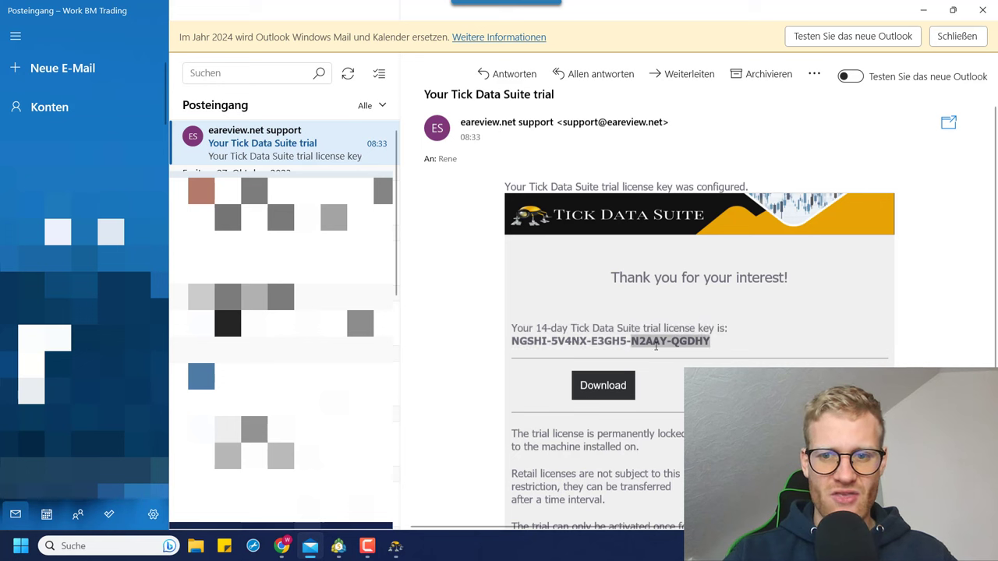
triple_click(535, 341)
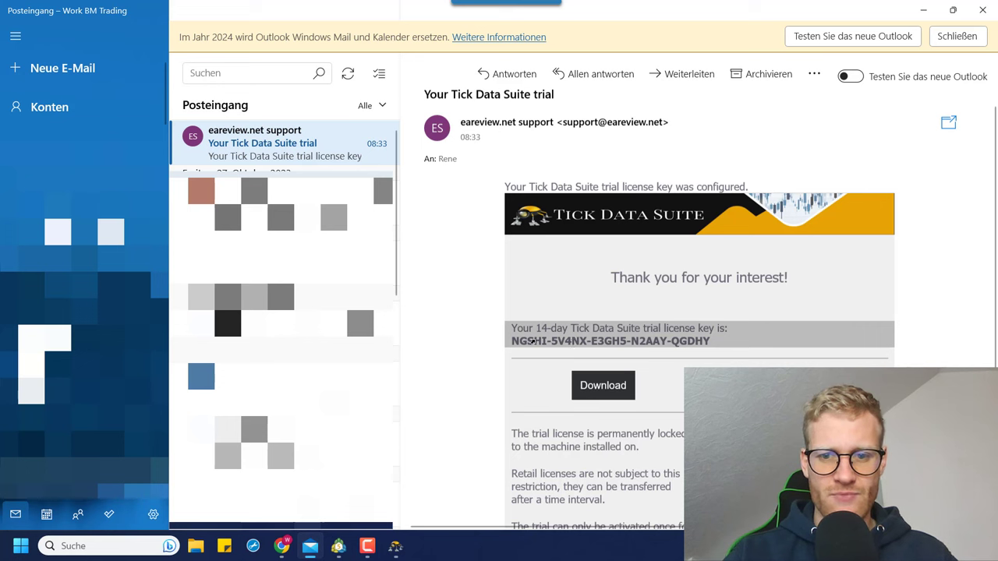
left_click(519, 342)
left_click_drag(513, 342, 697, 341)
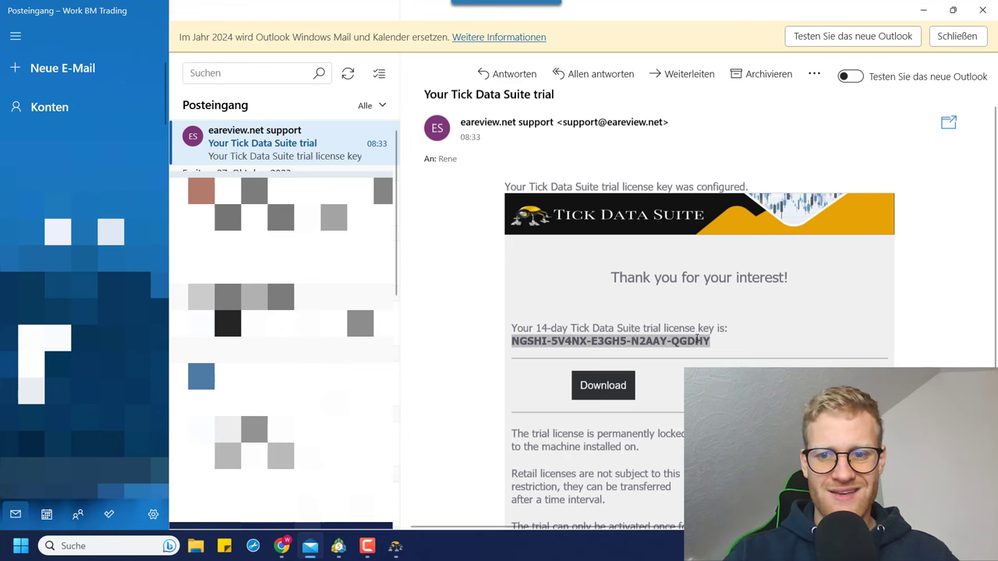
right_click(669, 343)
left_click(692, 356)
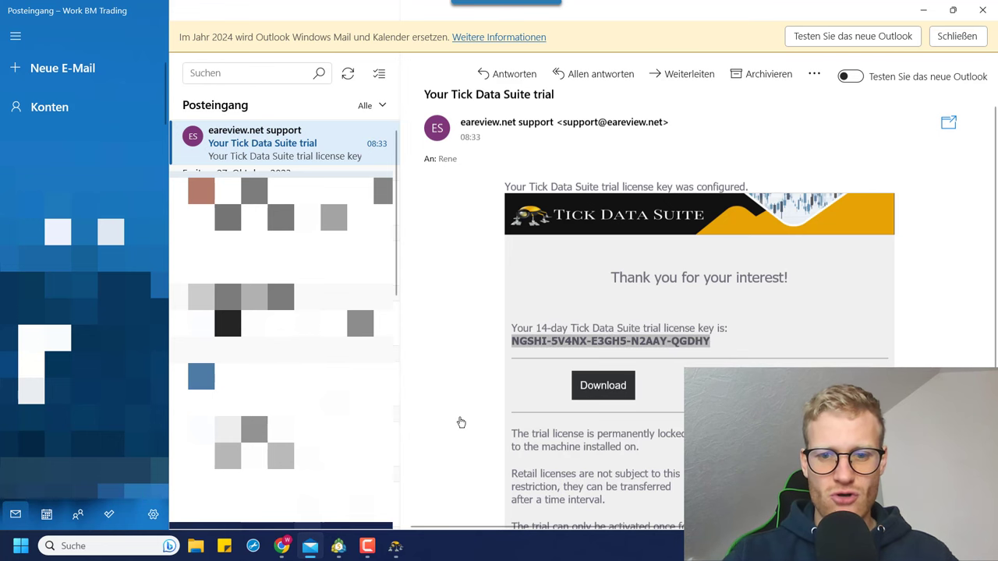
Return to the Tick Data Suite setup, paste the trial license key into the license key field and continue.
mouse_move(394, 546)
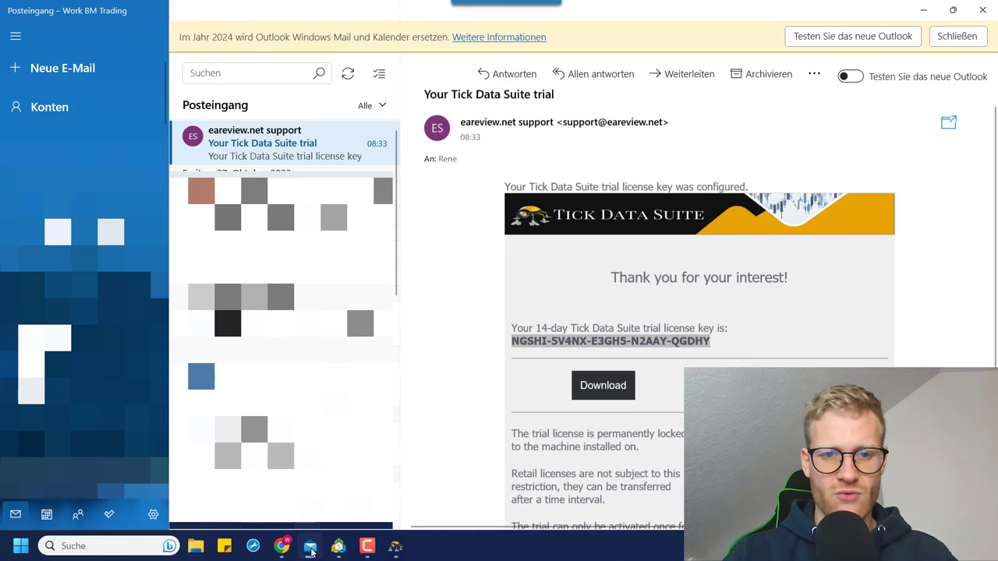
left_click(320, 507)
right_click(437, 248)
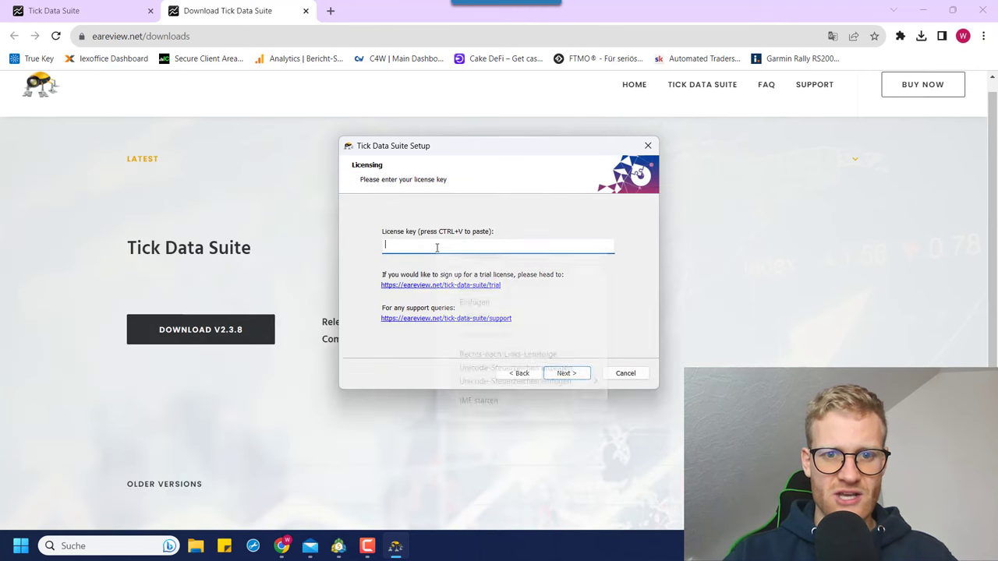
left_click(468, 303)
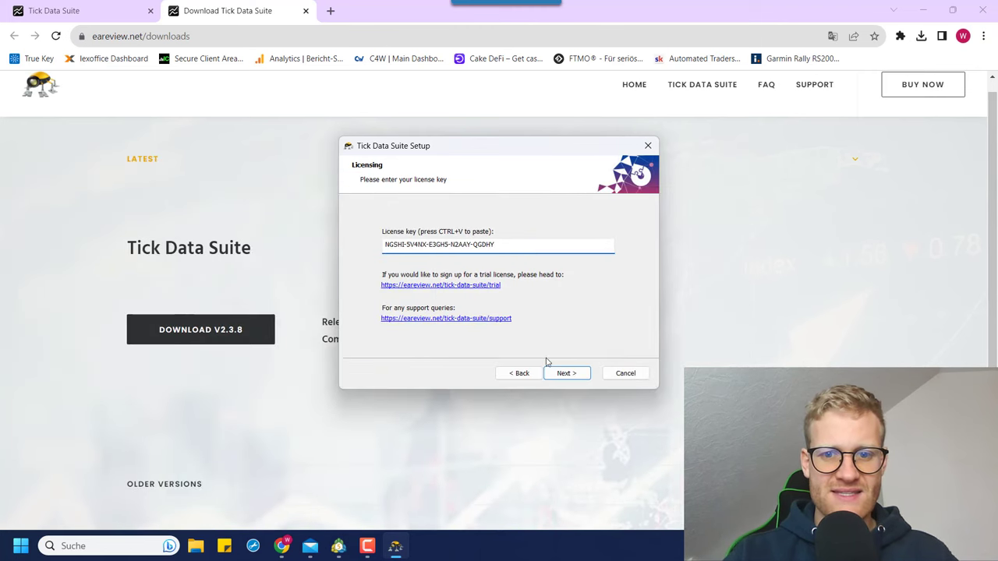
left_click(564, 373)
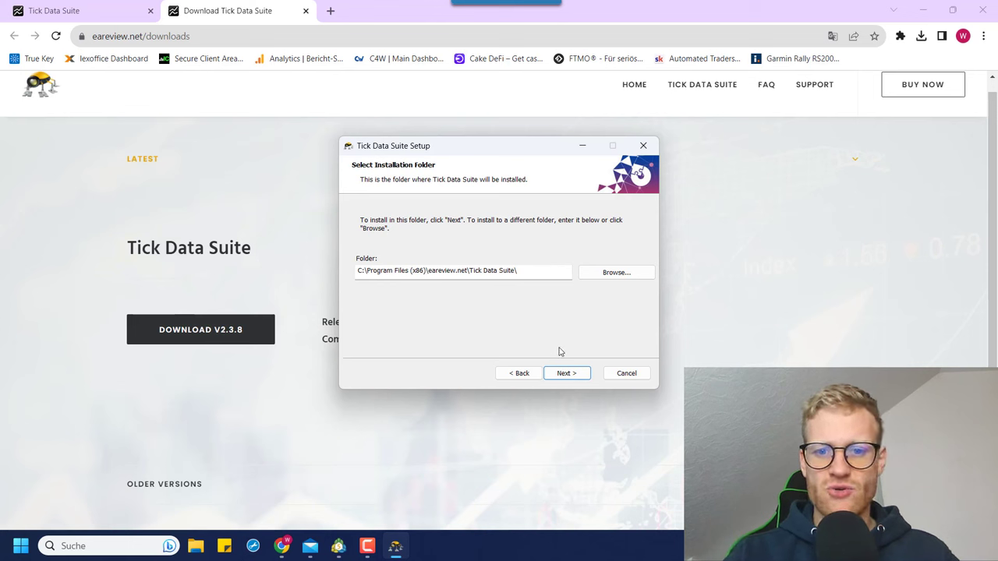
Install Tick Data Suite in the default Program Files folder and finish the setup wizard.
left_click(568, 373)
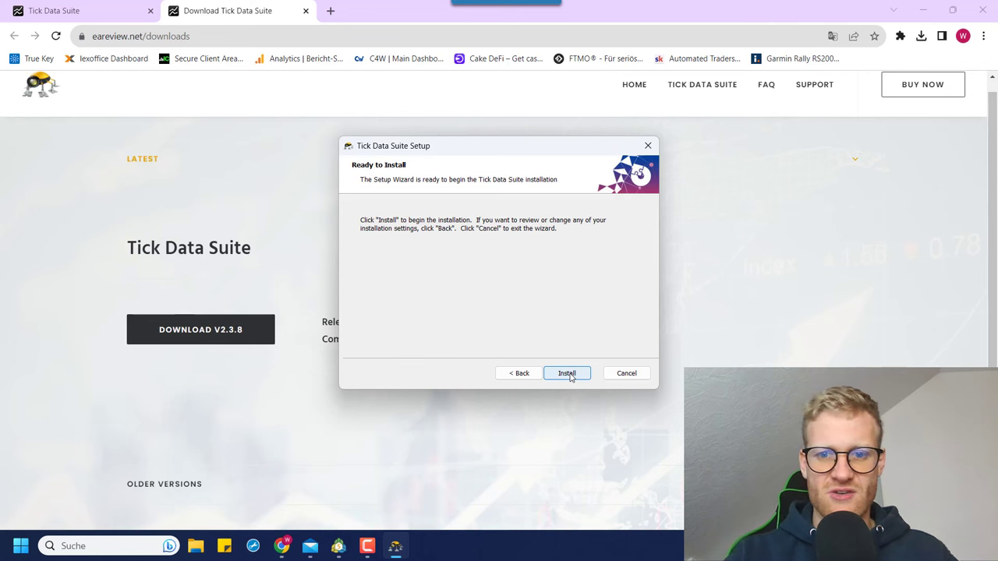
left_click(569, 374)
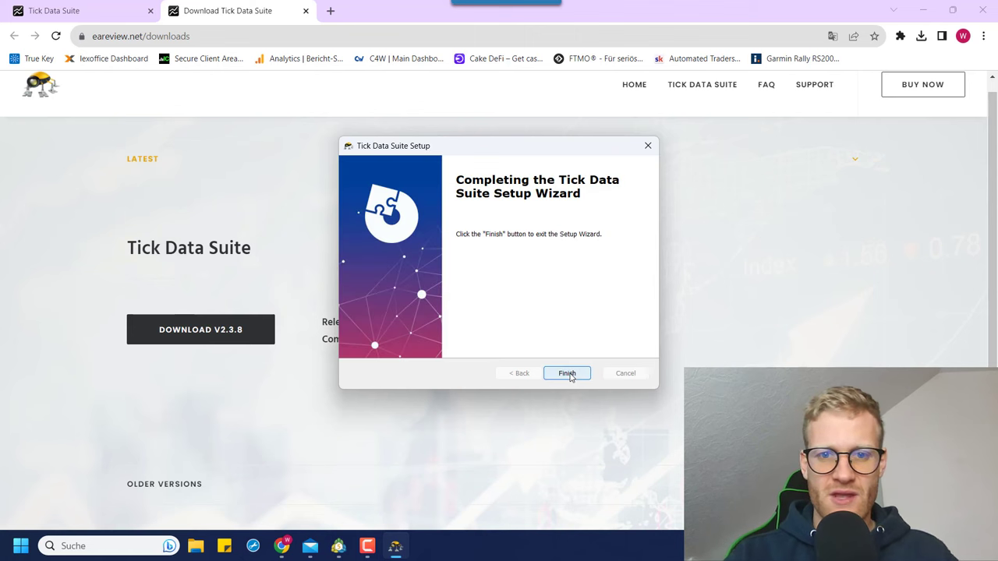
left_click(568, 374)
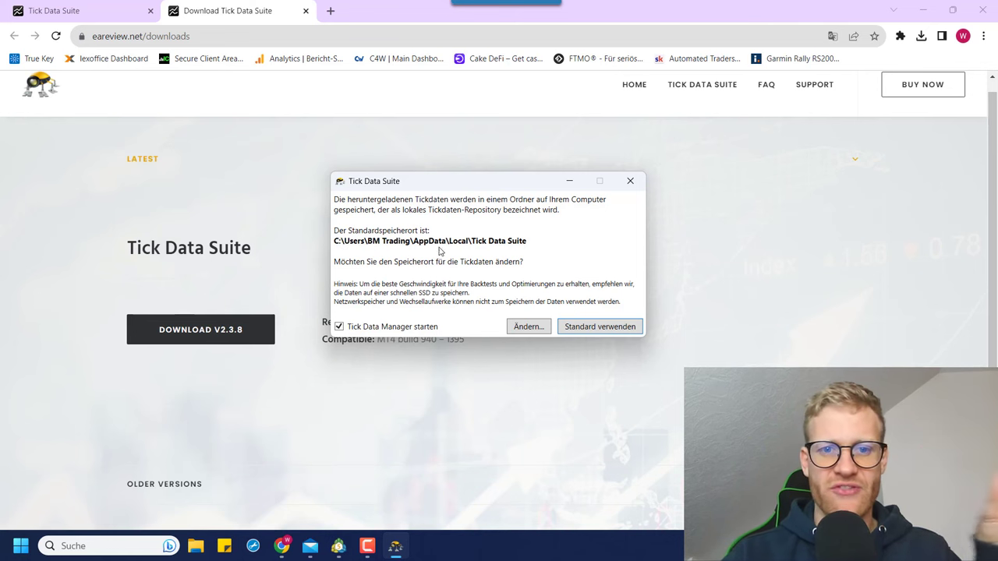
Inspect the AppData\Local\Tick Data Suite folder in File Explorer, and keep this default tick data location with Tick Data Manager set to start.
left_click(195, 548)
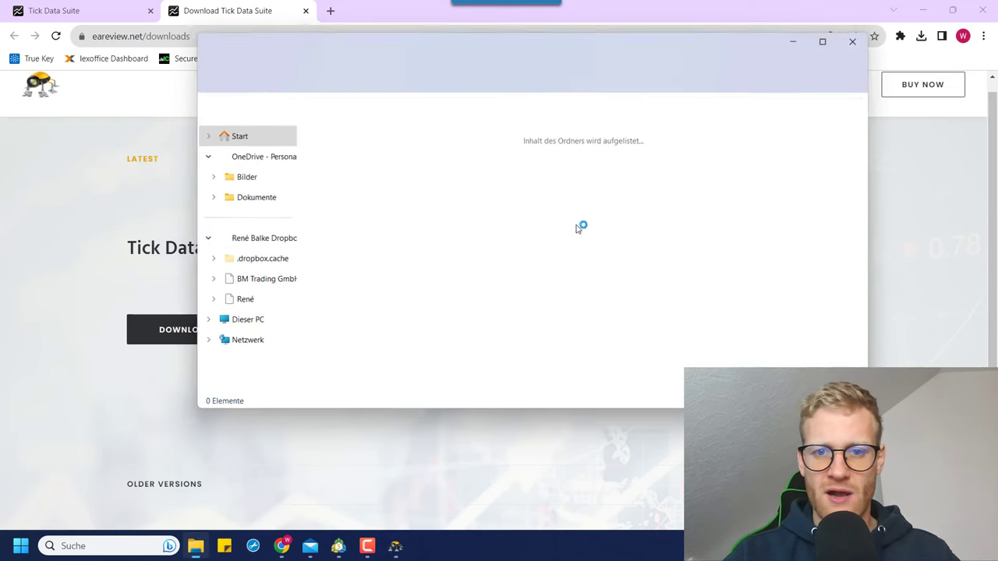
left_click_drag(367, 296, 366, 260)
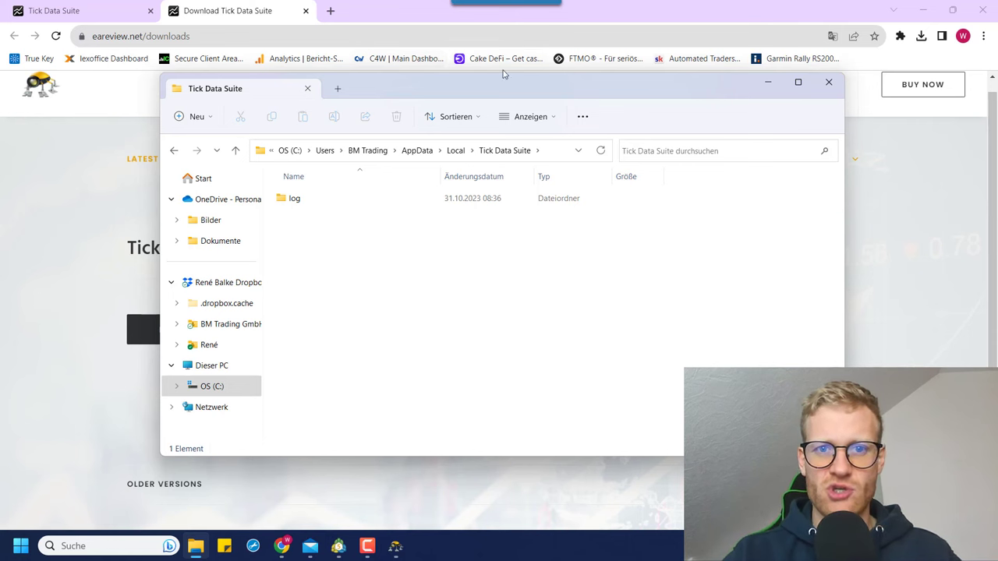
left_click(768, 84)
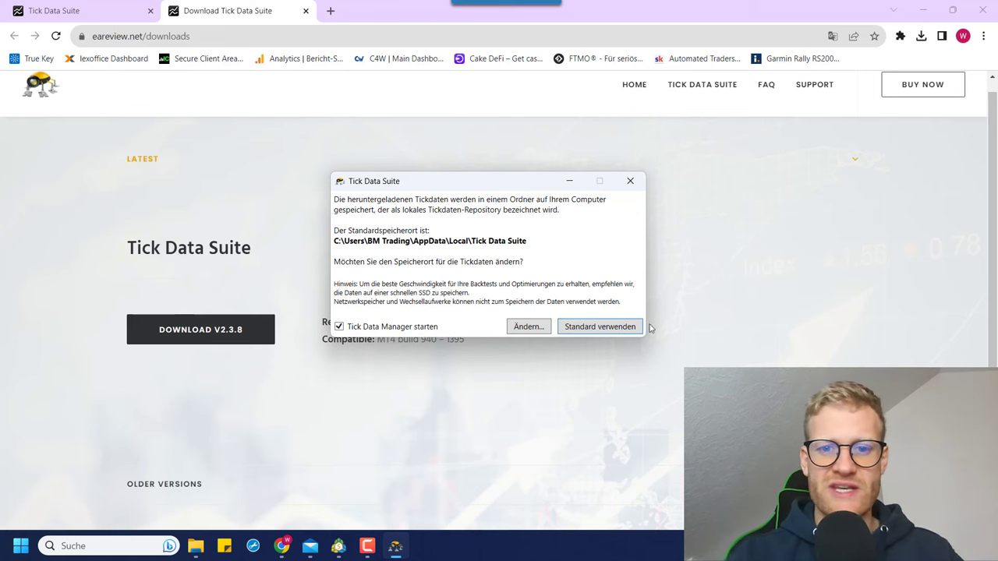
left_click(599, 326)
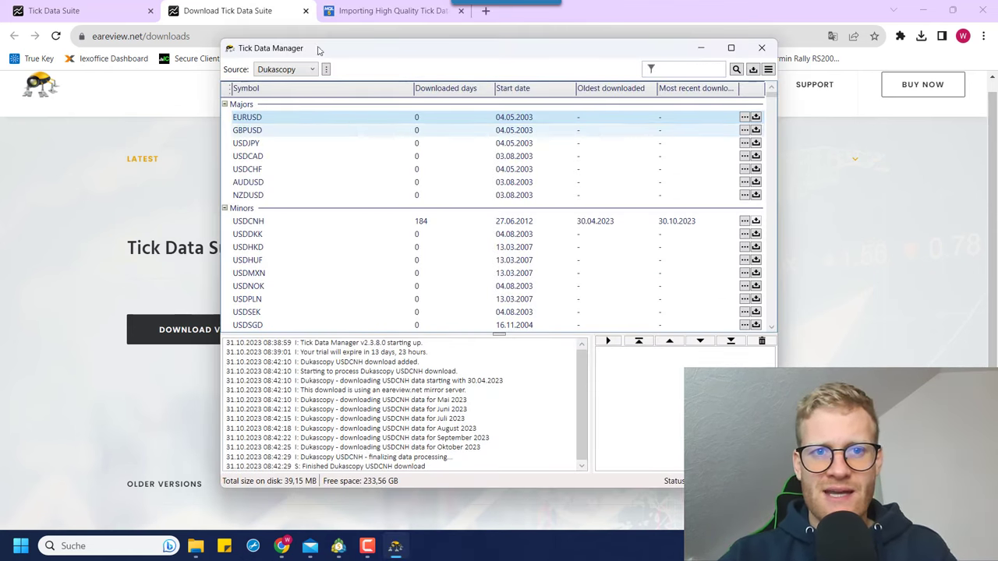
Choose Dukascopy as the tick data source and review the other available sources in Tick Data Manager.
left_click(312, 69)
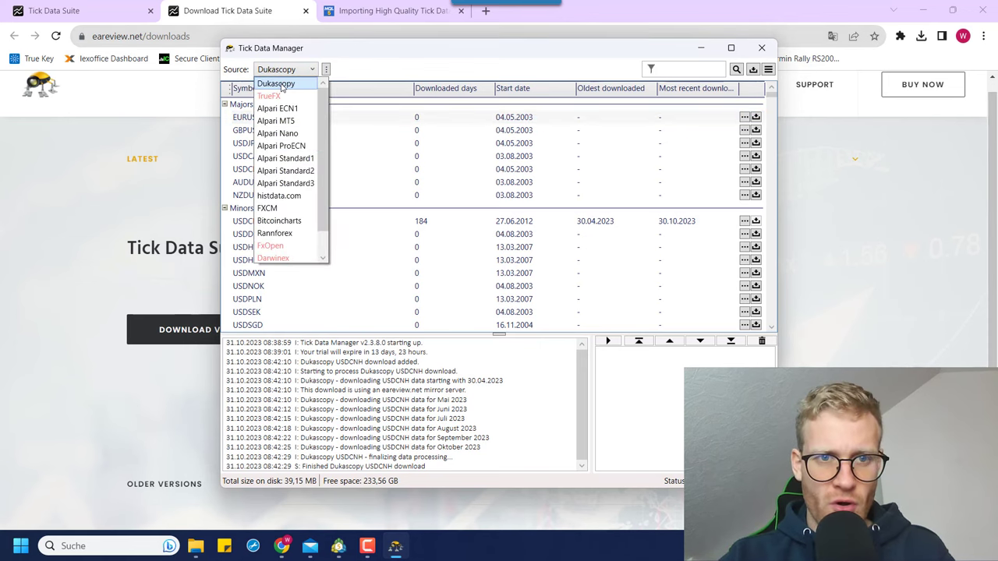
left_click(280, 86)
left_click(281, 70)
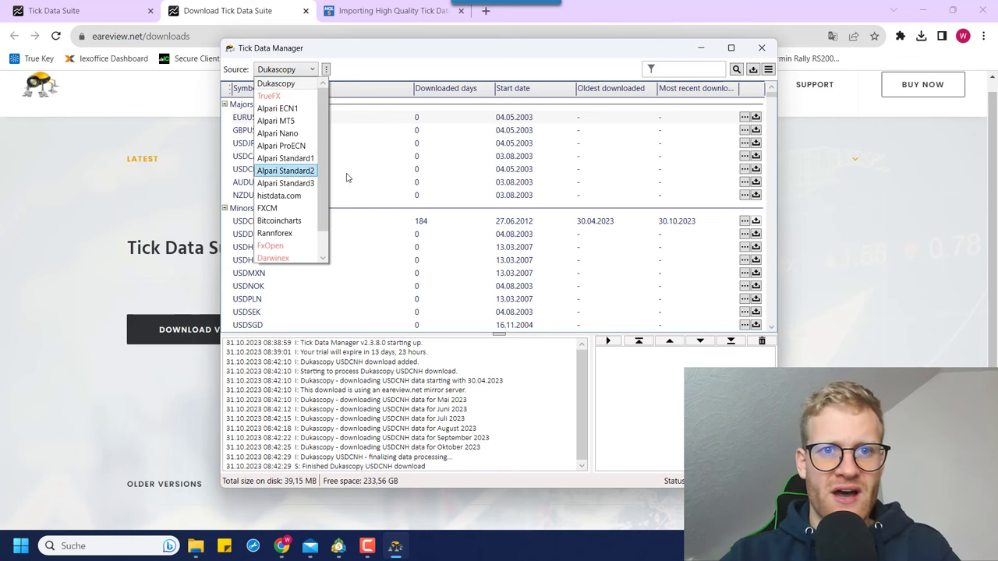
left_click(366, 82)
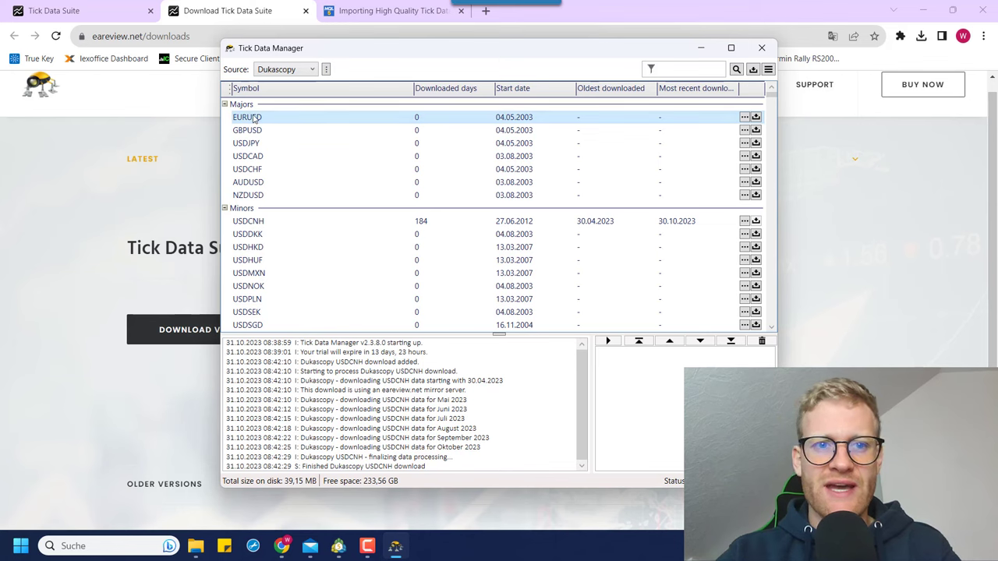
Browse the Dukascopy symbol list from the majors down to the metals, and return to EURUSD.
scroll(345, 174, "down", 10)
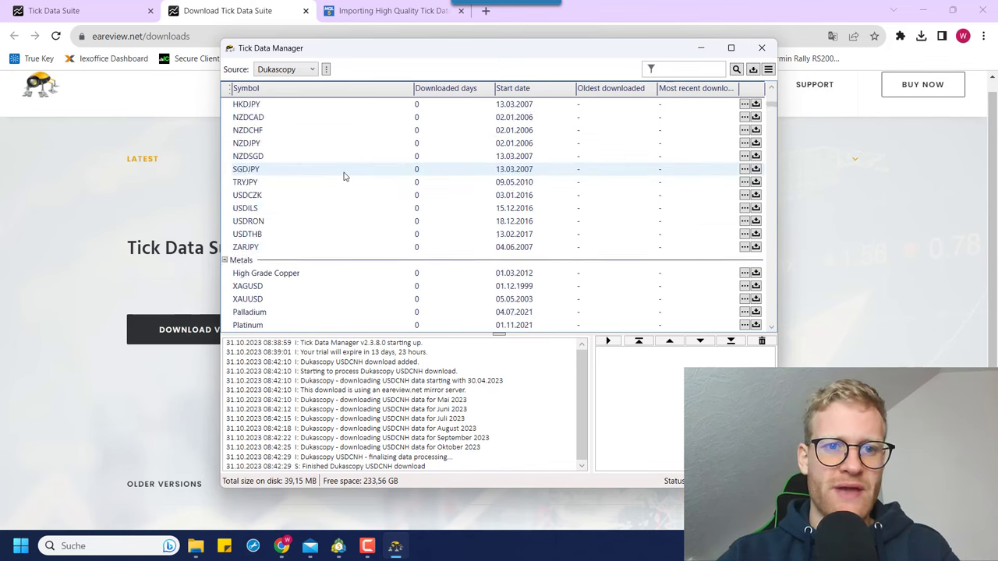
scroll(345, 174, "up", 10)
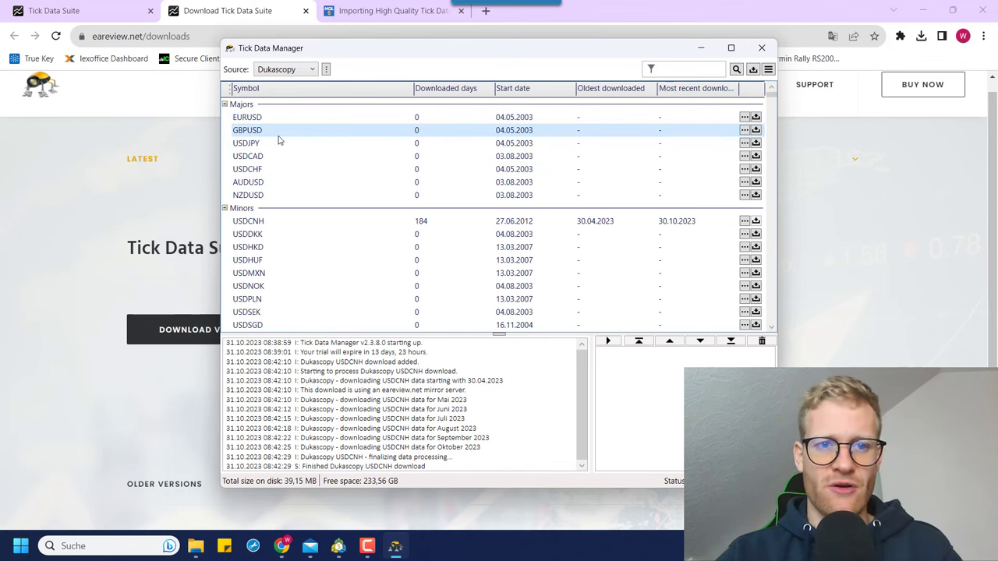
key("Down")
key("Down")
key("Down")
key("Down")
key("Down")
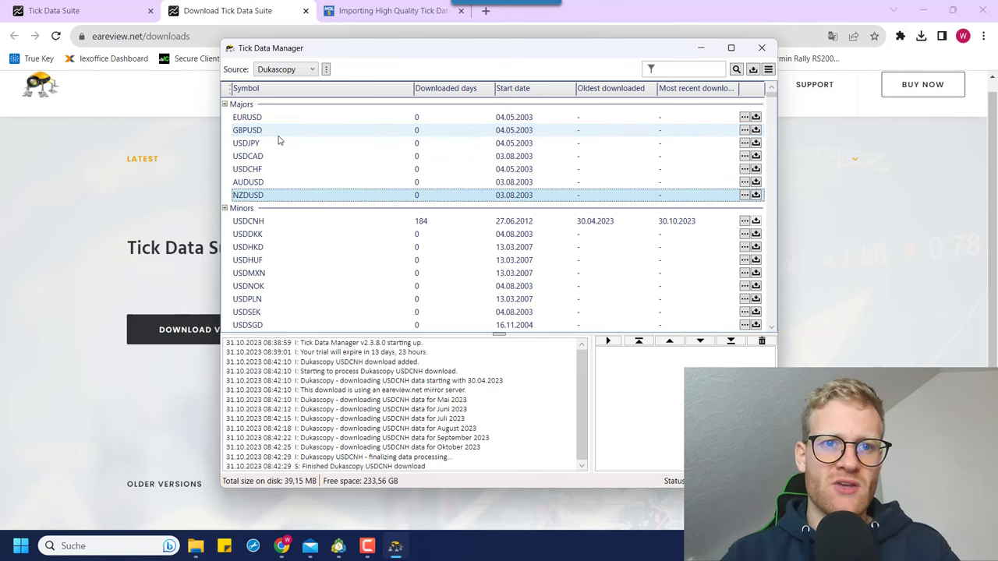
key("Up")
key("Up")
key("Up")
key("Up")
key("Up")
key("Up")
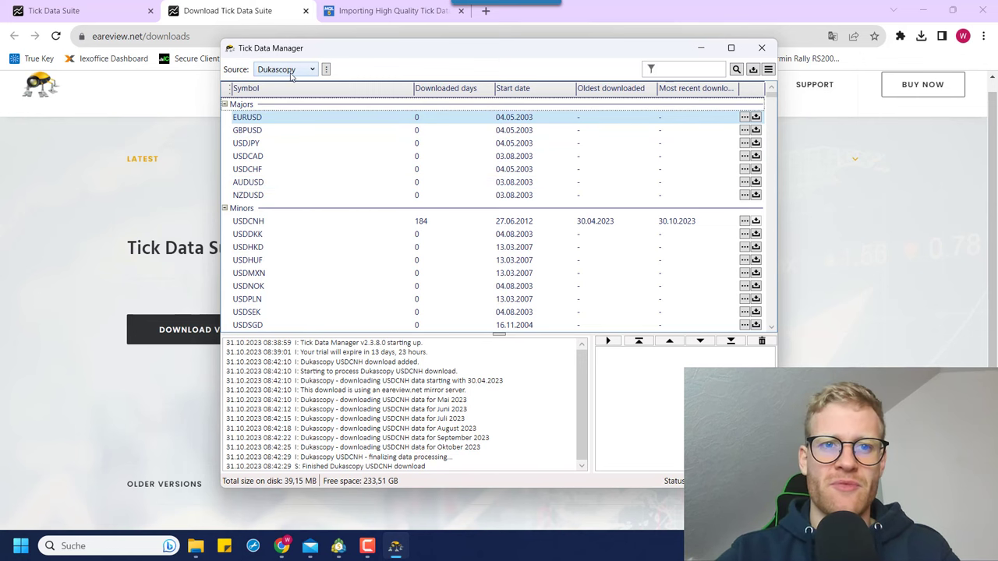
Open the EURUSD download options, apply the all-data range and set the start date to 01.01.2010.
left_click(745, 117)
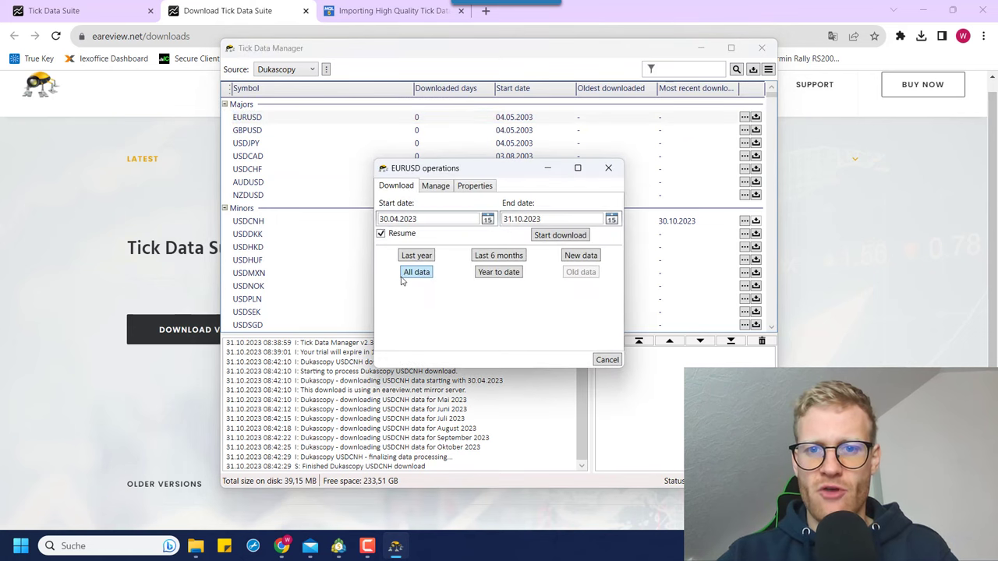
double_click(418, 218)
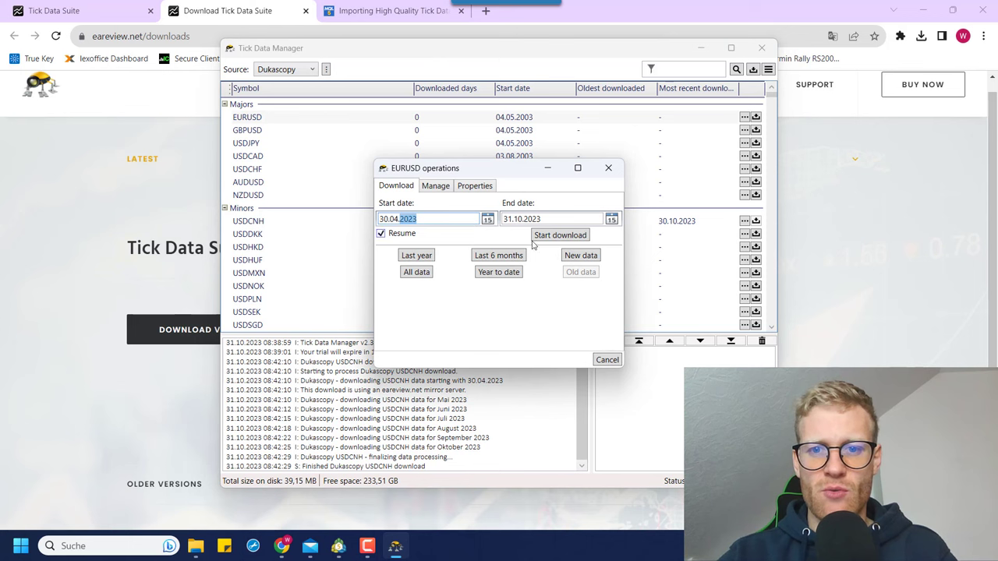
left_click(424, 273)
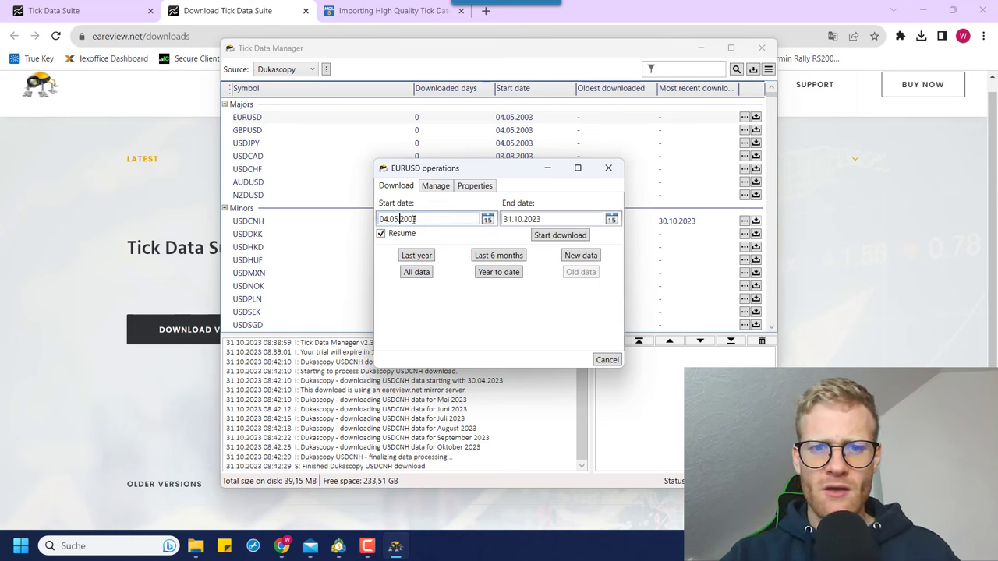
left_click_drag(400, 219, 427, 219)
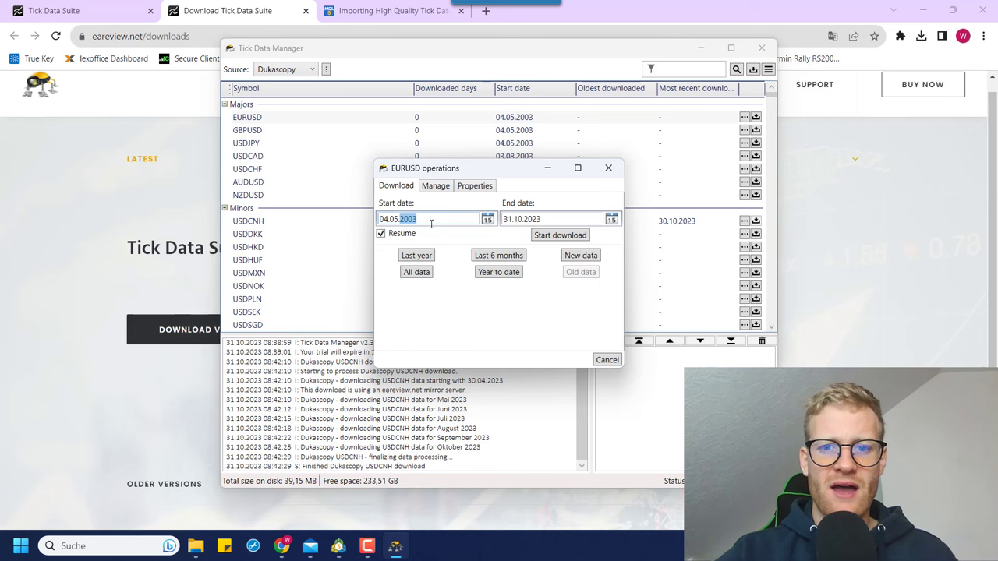
type("20")
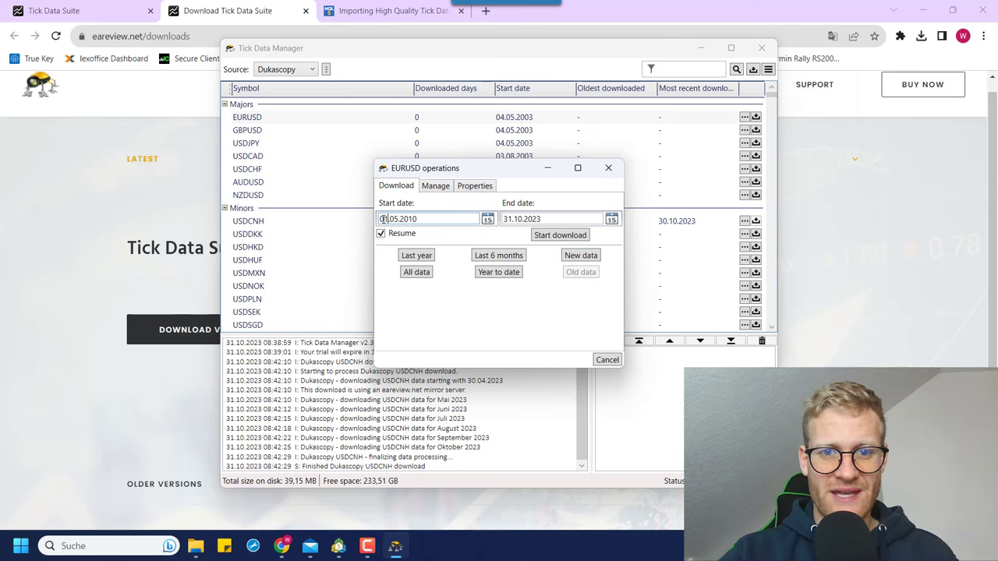
type("01")
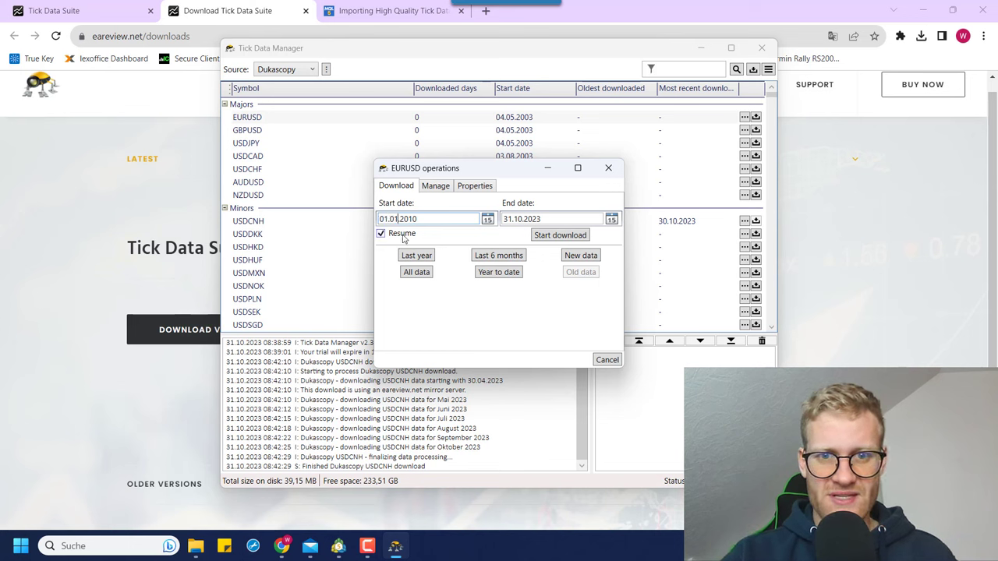
Glance through the EURUSD management and properties options, start the tick data download from 01.01.2010 to 31.10.2023, and check its log.
left_click(428, 188)
left_click(467, 190)
left_click(399, 191)
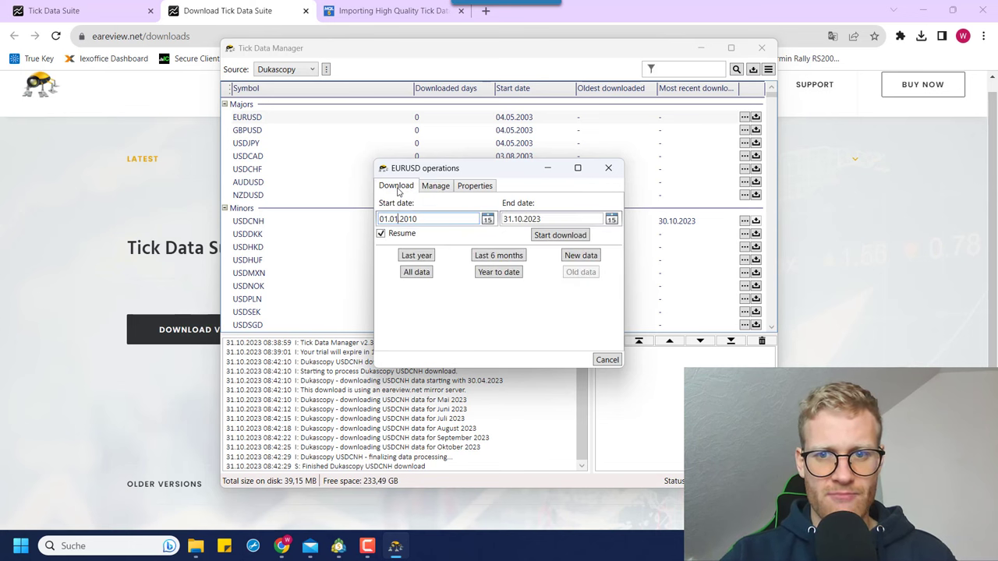
left_click(570, 238)
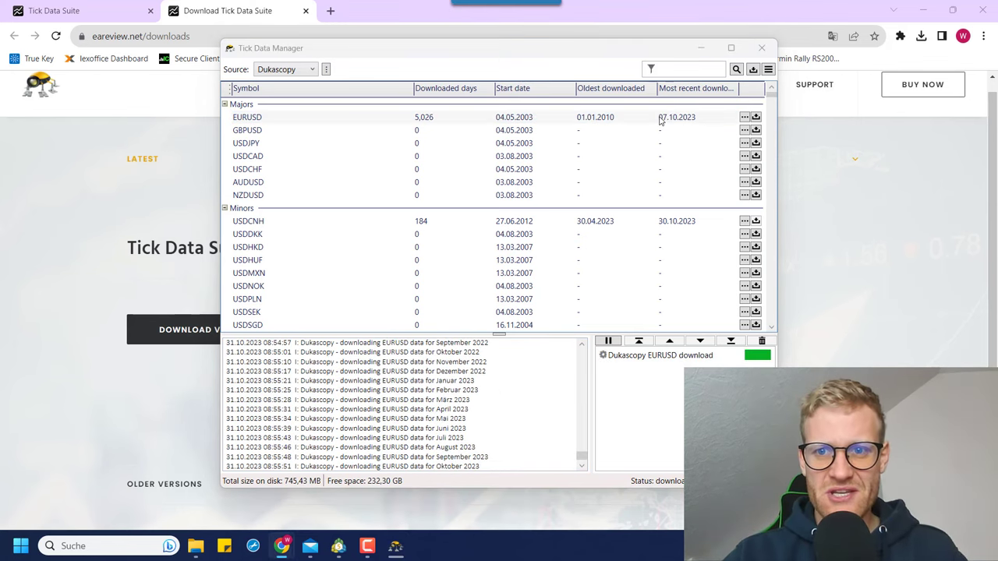
mouse_move(664, 121)
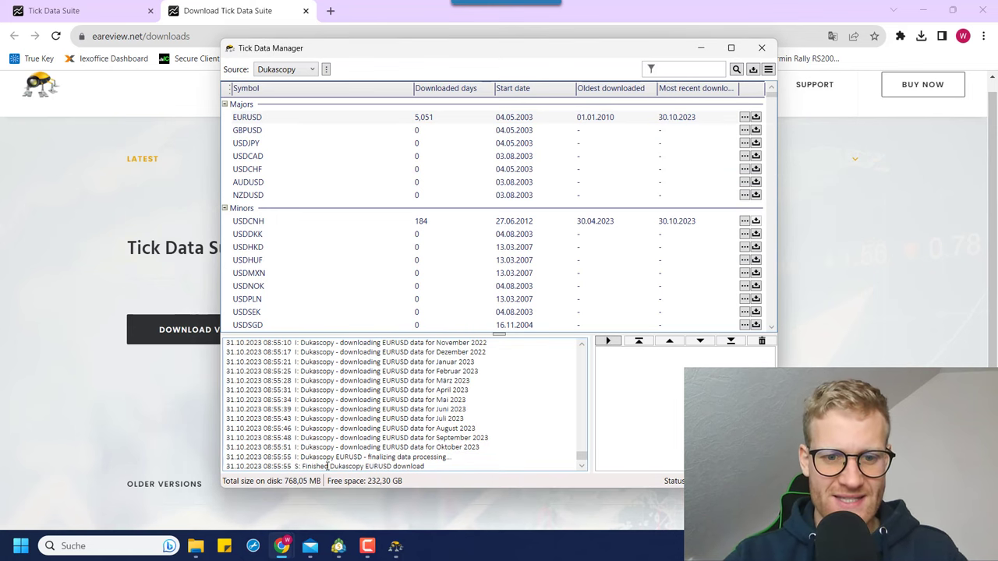
left_click(328, 466)
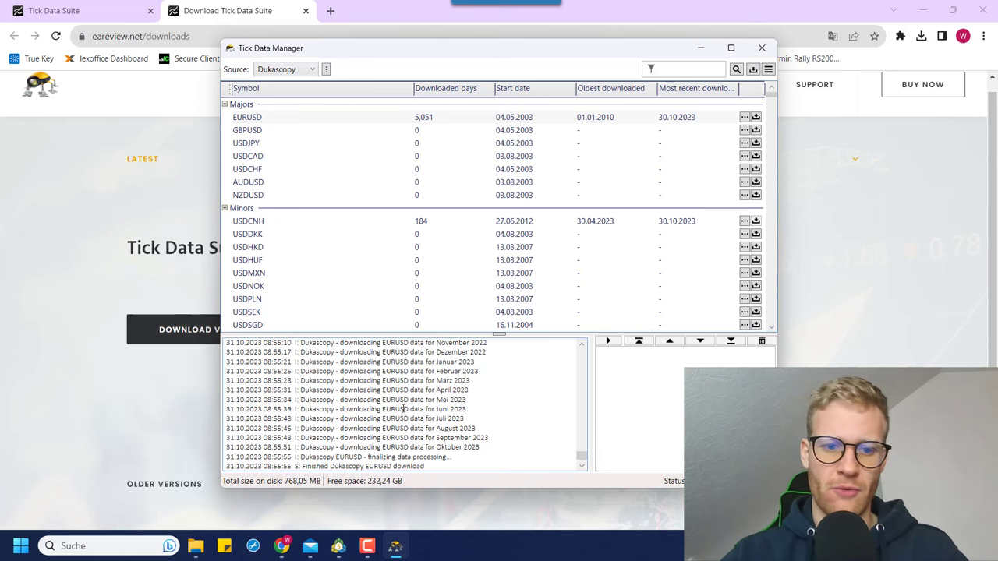
Switch to File Explorer, open Tick Data Suite\Dukascopy\EURUSD and look through the yearly data folders.
left_click(197, 546)
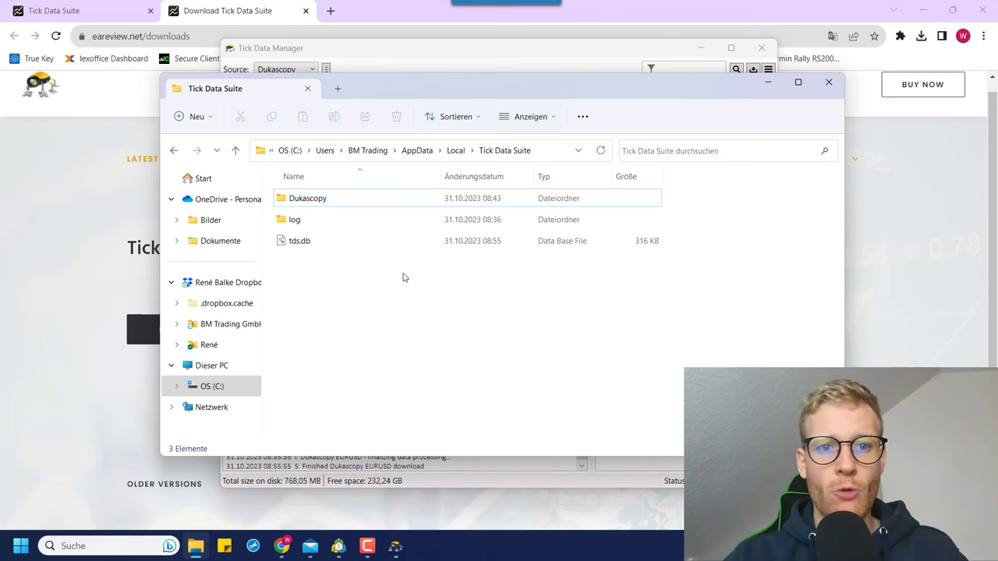
left_click(456, 151)
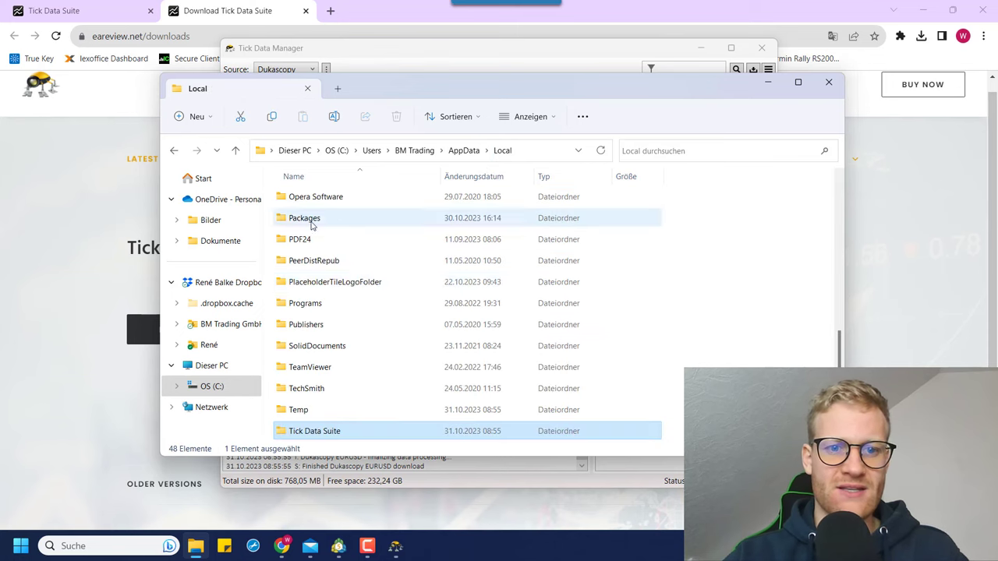
double_click(331, 434)
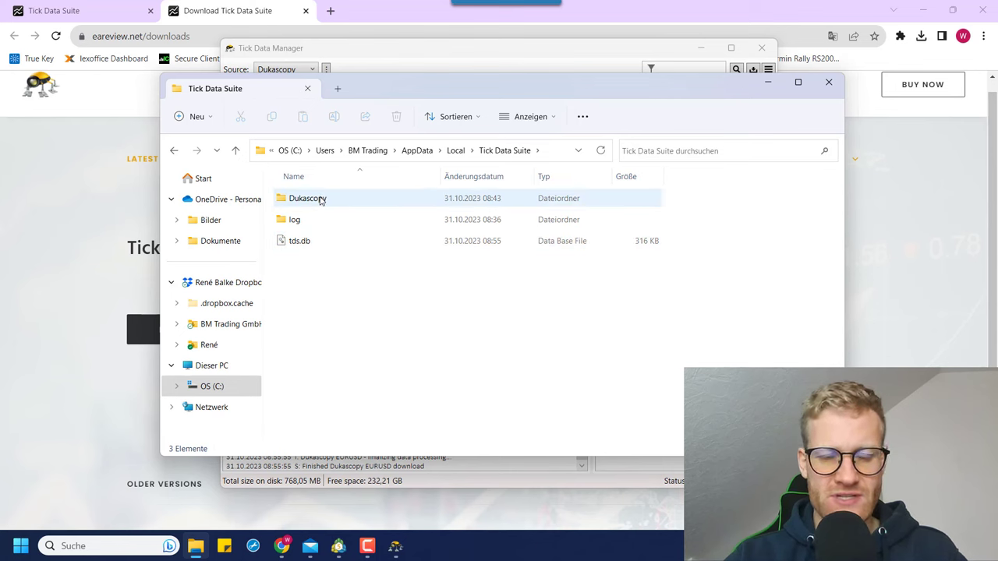
double_click(320, 200)
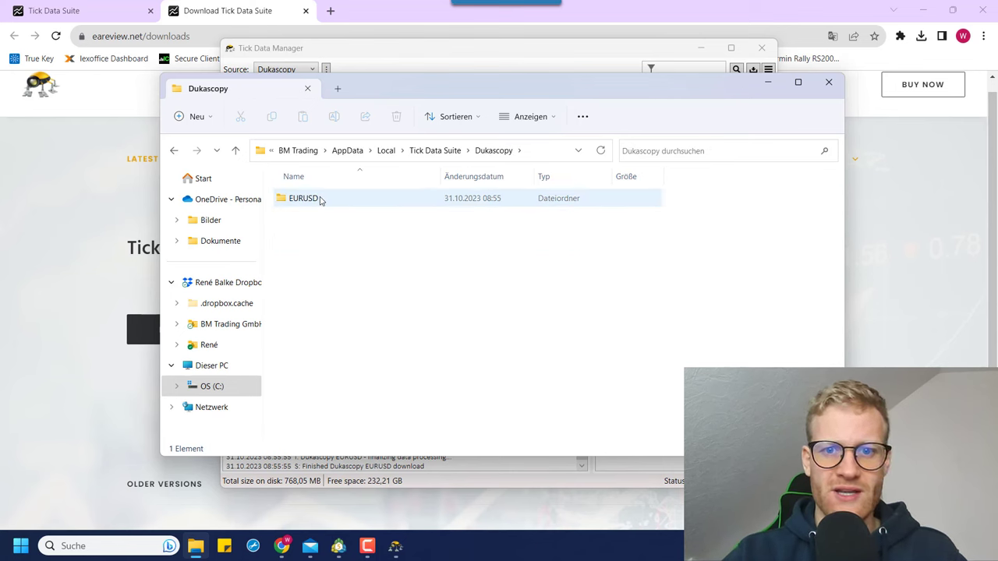
double_click(320, 199)
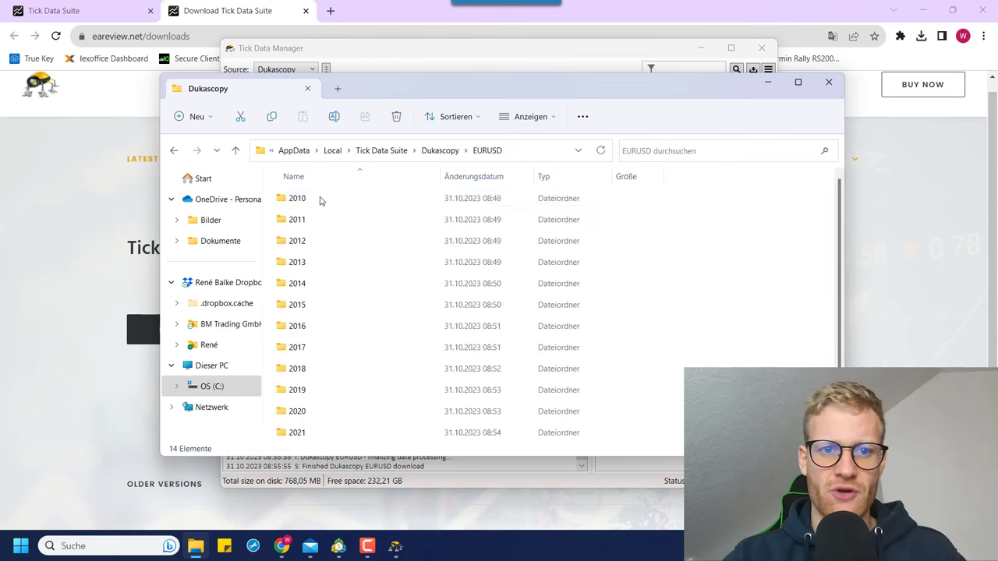
scroll(394, 304, "down", 1)
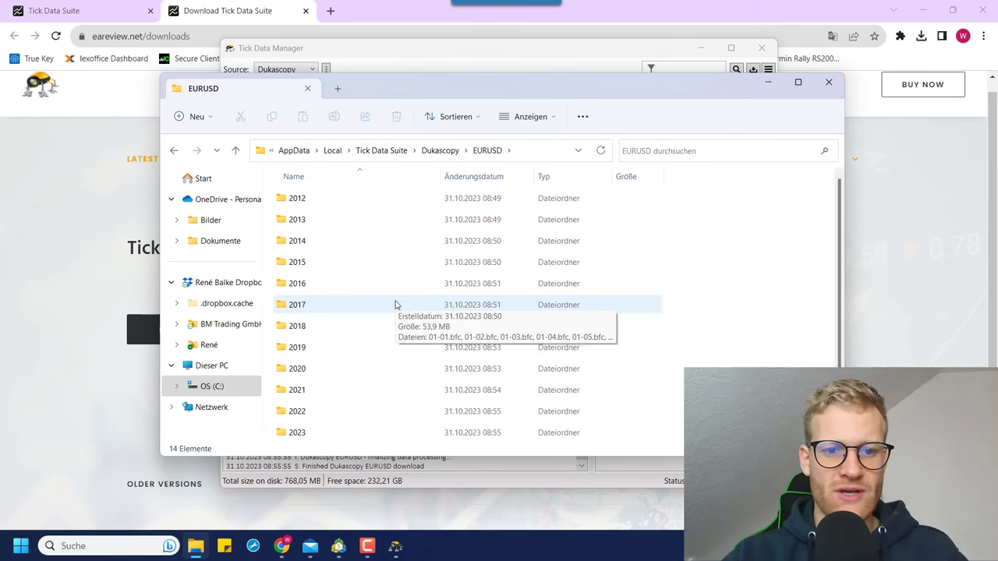
Open the 2010 folder and examine its daily .bfc tick files, selecting 01-01.bfc.
scroll(395, 304, "up", 1)
left_click(336, 198)
double_click(335, 198)
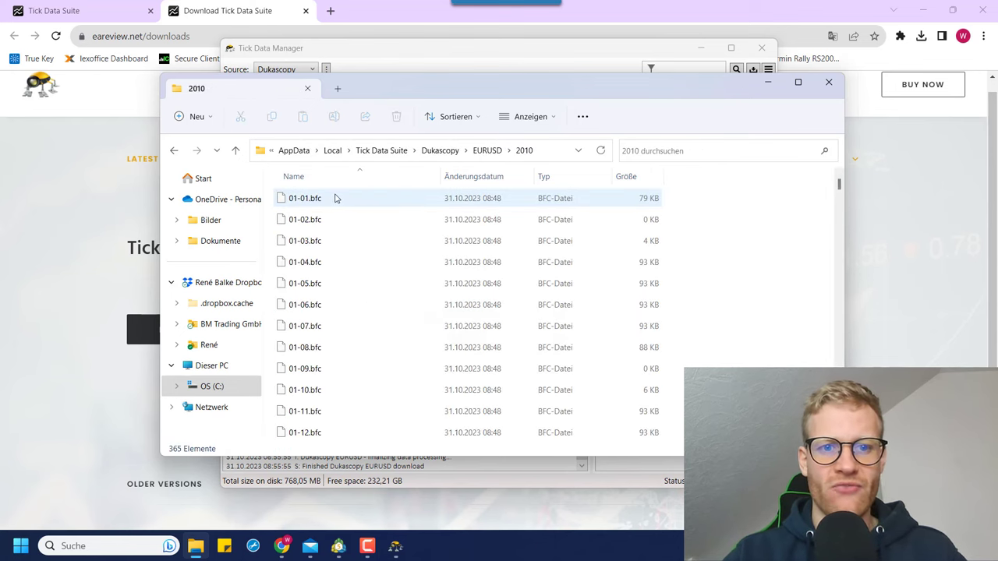
scroll(395, 308, "down", 5)
scroll(395, 308, "down", 20)
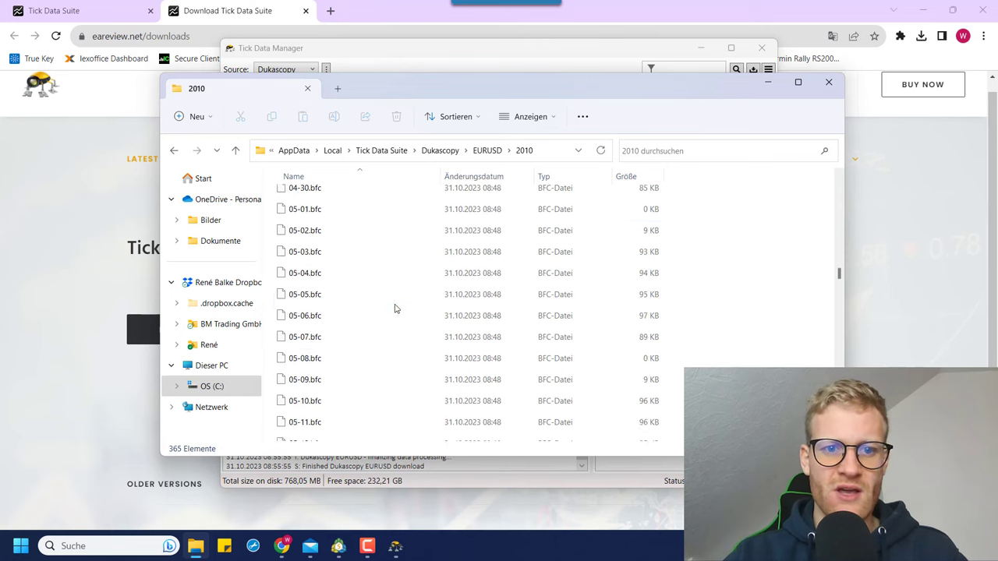
scroll(394, 308, "up", 20)
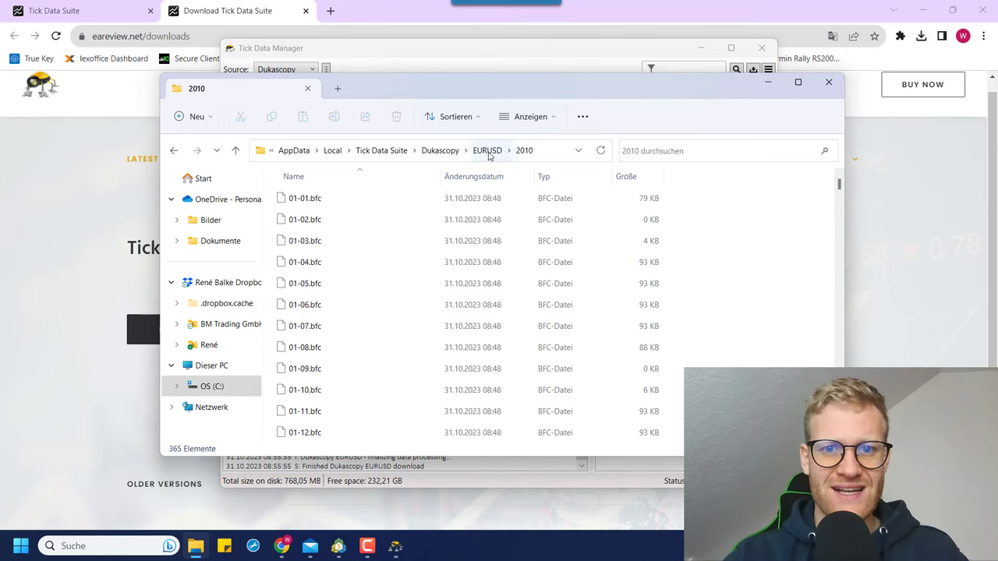
left_click(311, 201)
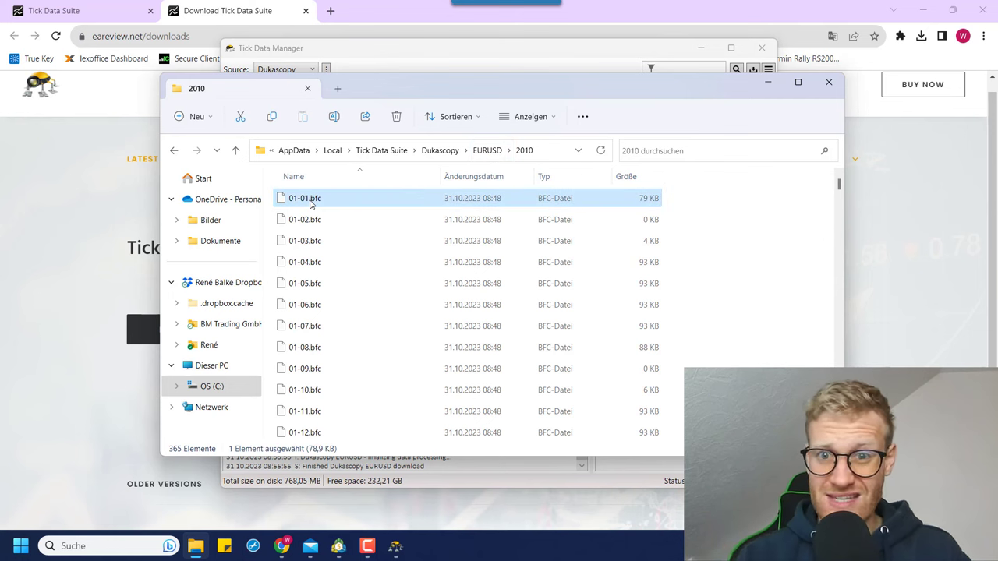
Go back up to the Tick Data Suite folder and switch to Tick Data Manager.
left_click(440, 152)
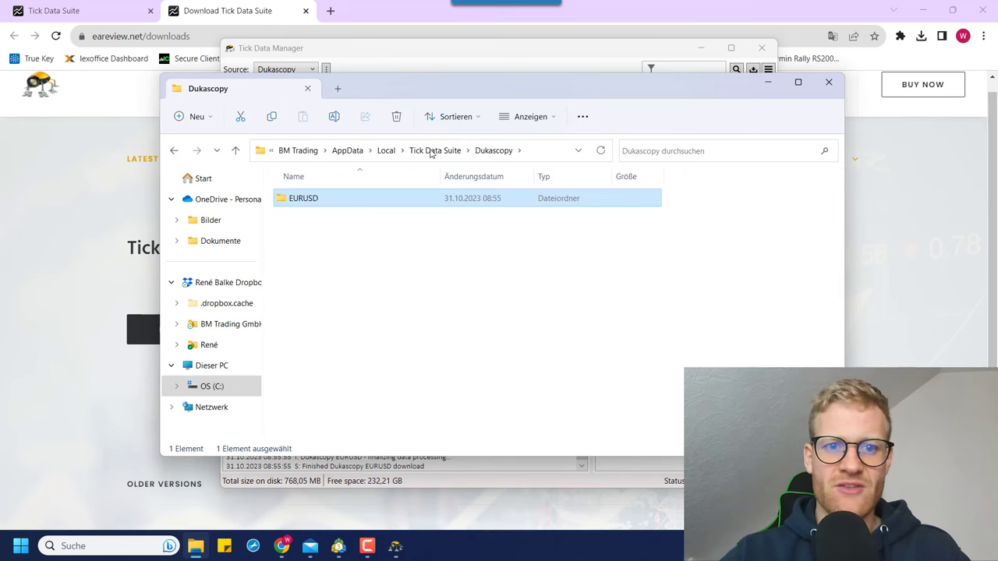
left_click(435, 152)
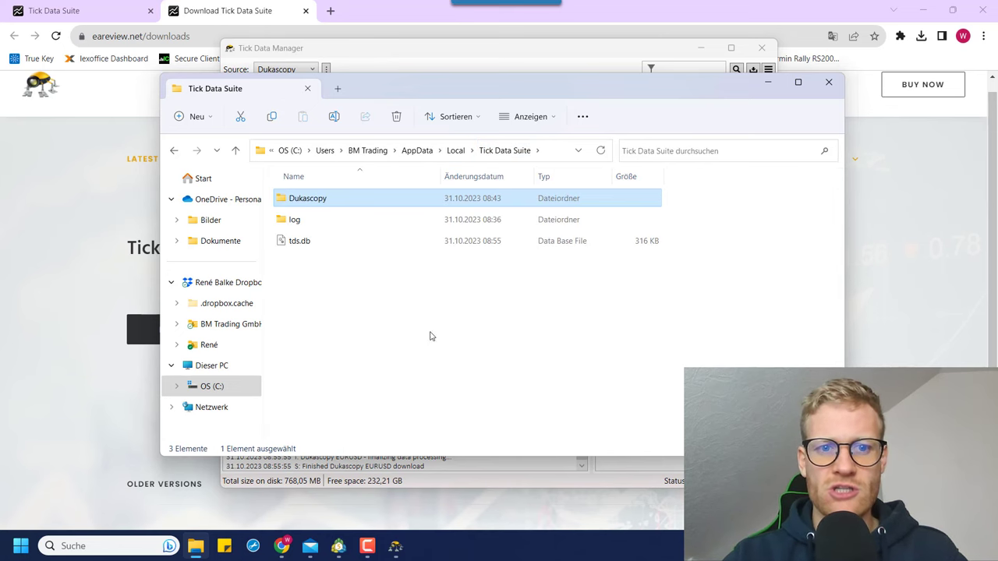
left_click(535, 316)
left_click(585, 53)
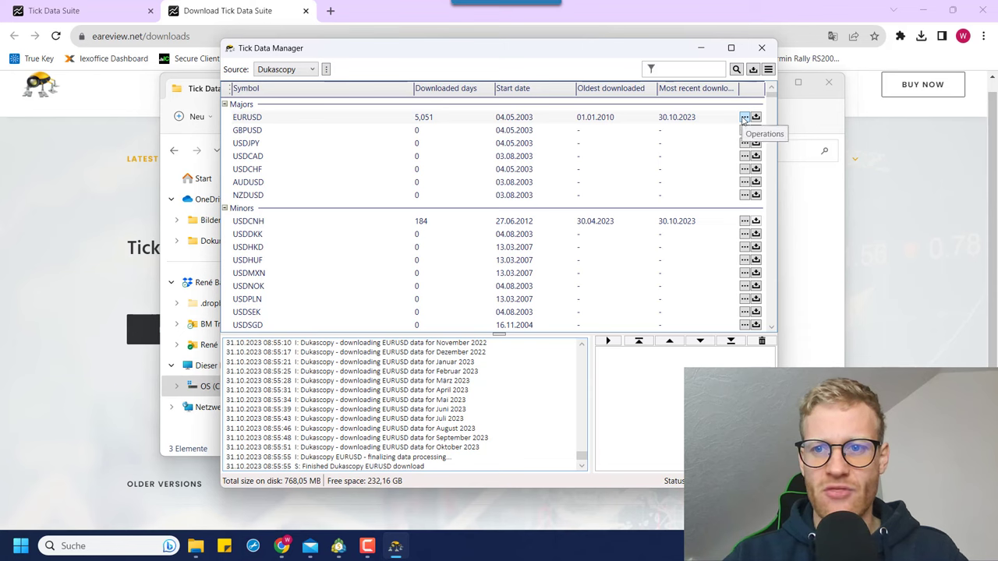
Open the EURUSD operations, compare the tick export and bar export options, and settle on exporting ticks.
left_click(744, 118)
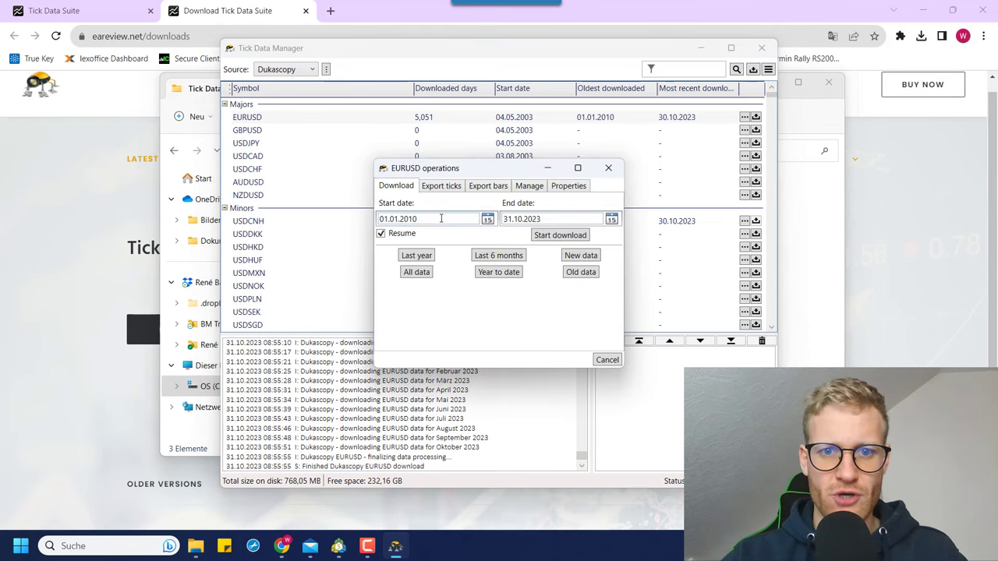
left_click(452, 187)
left_click(489, 188)
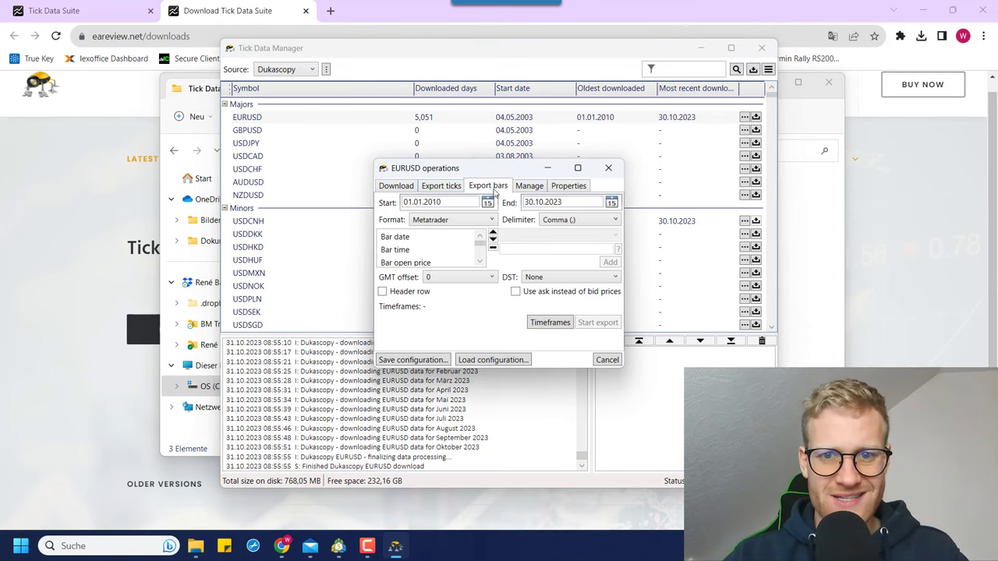
left_click(456, 190)
left_click(481, 192)
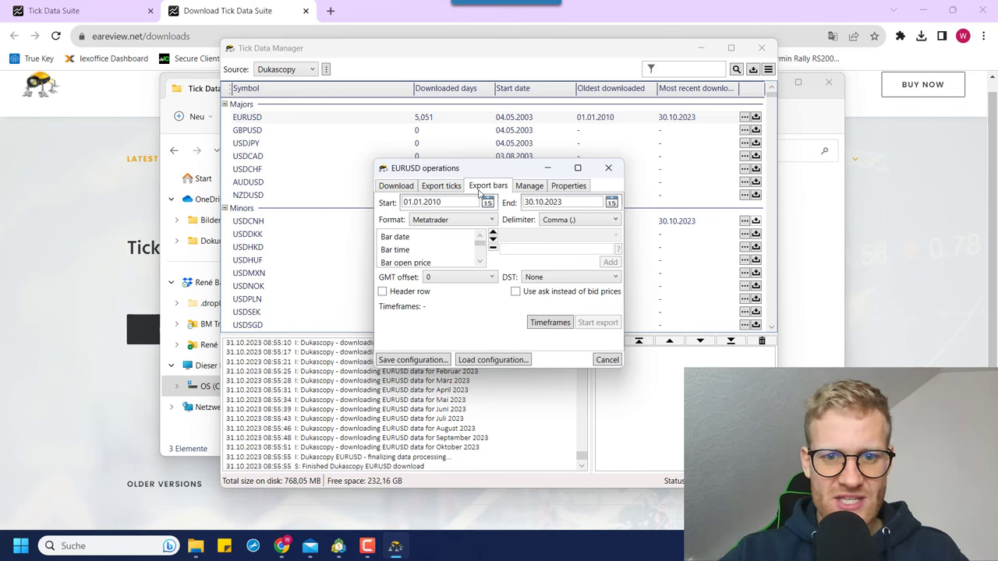
left_click(416, 188)
left_click(441, 190)
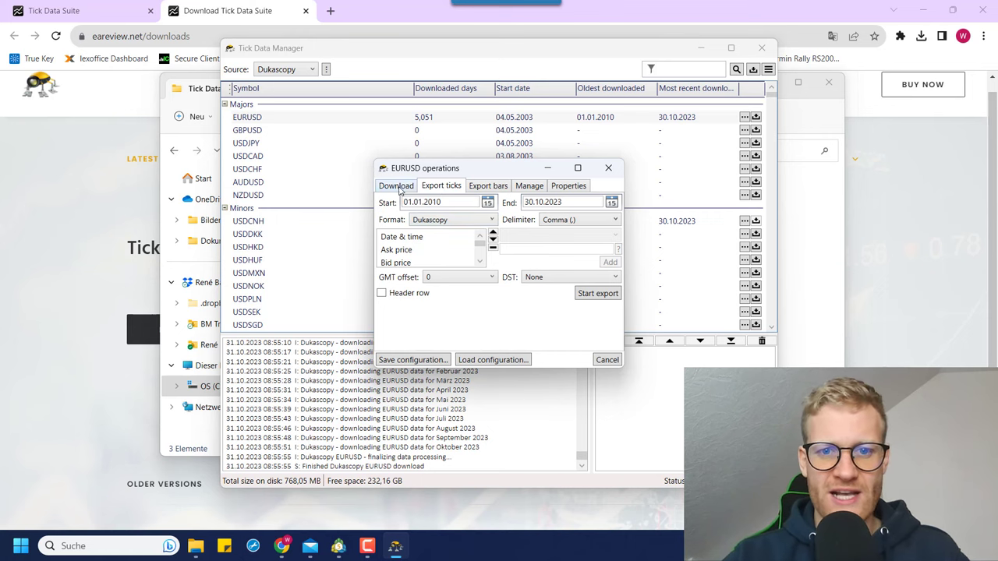
Review the tick export's start and end dates, keep 01.01.2010 to 30.10.2023, and set the format to Metatrader 5.
left_click_drag(457, 203, 407, 204)
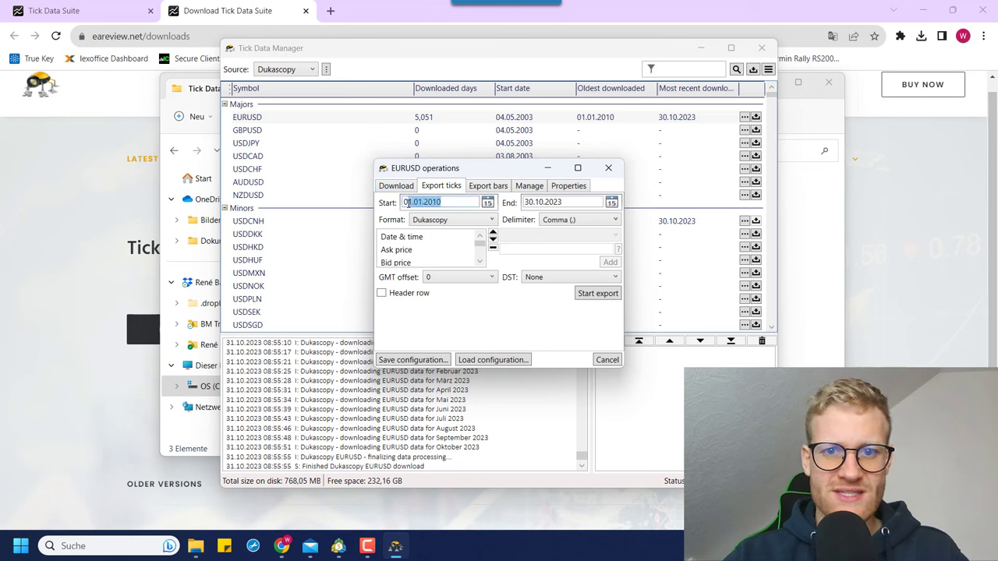
double_click(439, 204)
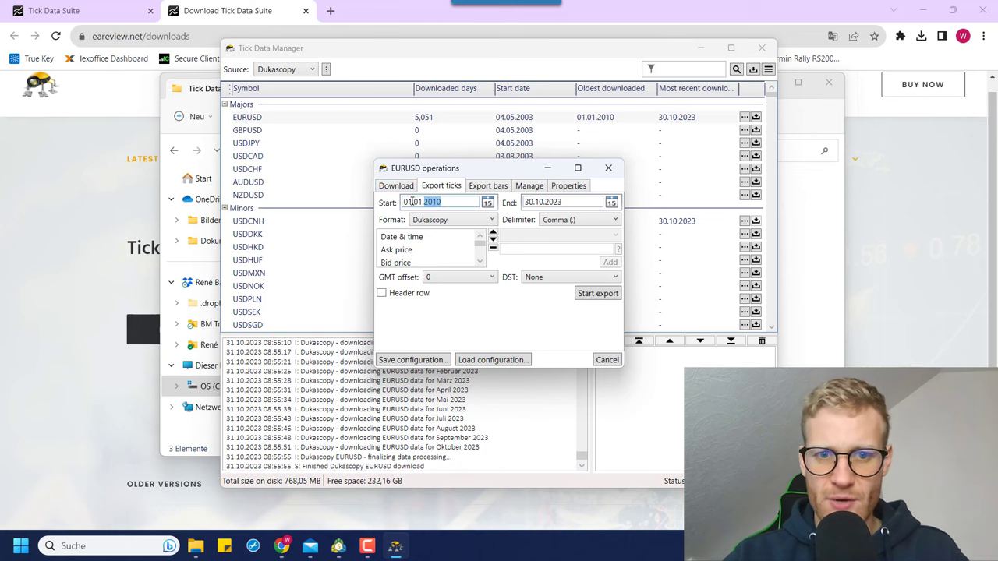
left_click(411, 202)
double_click(428, 202)
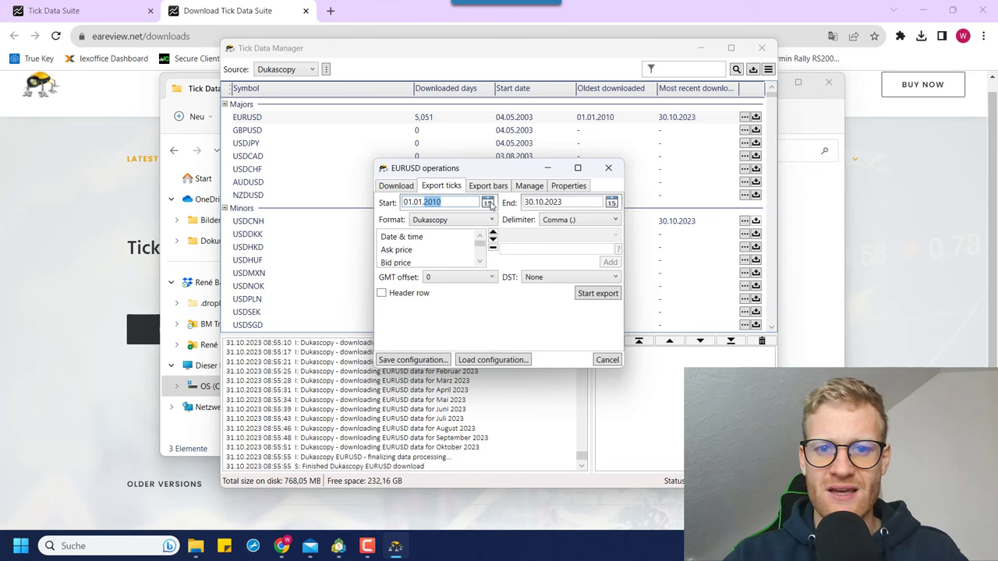
left_click(558, 202)
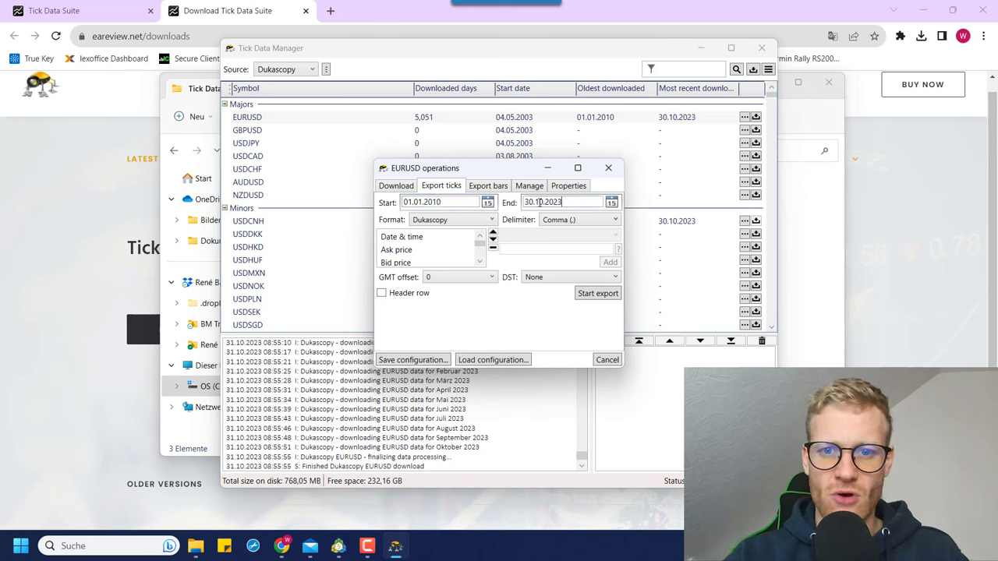
double_click(538, 202)
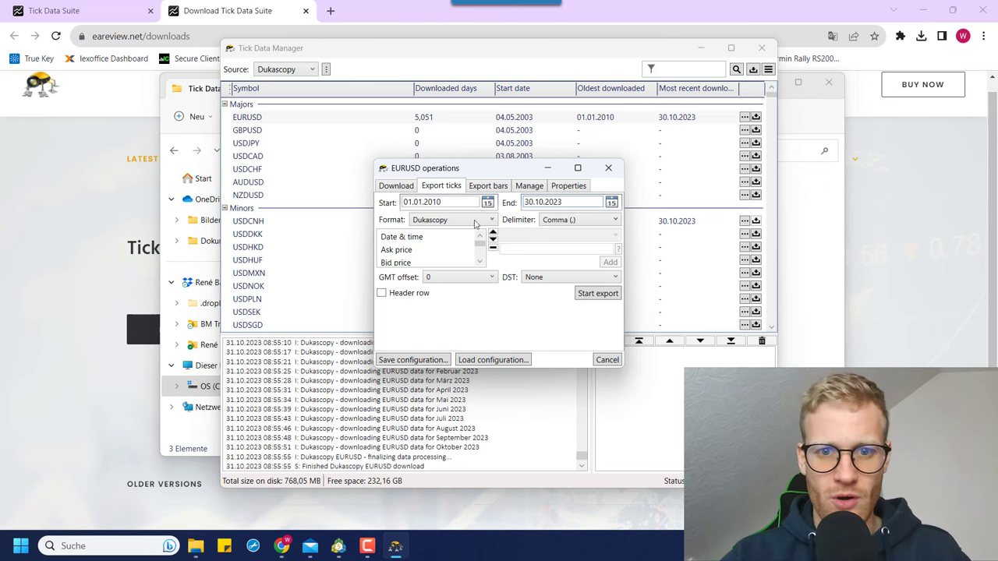
left_click(441, 221)
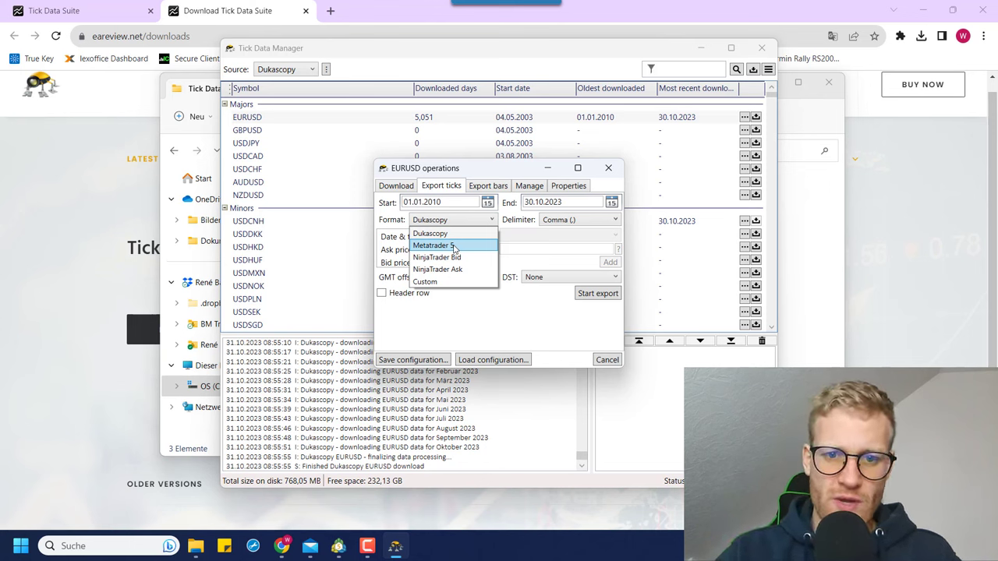
left_click(454, 247)
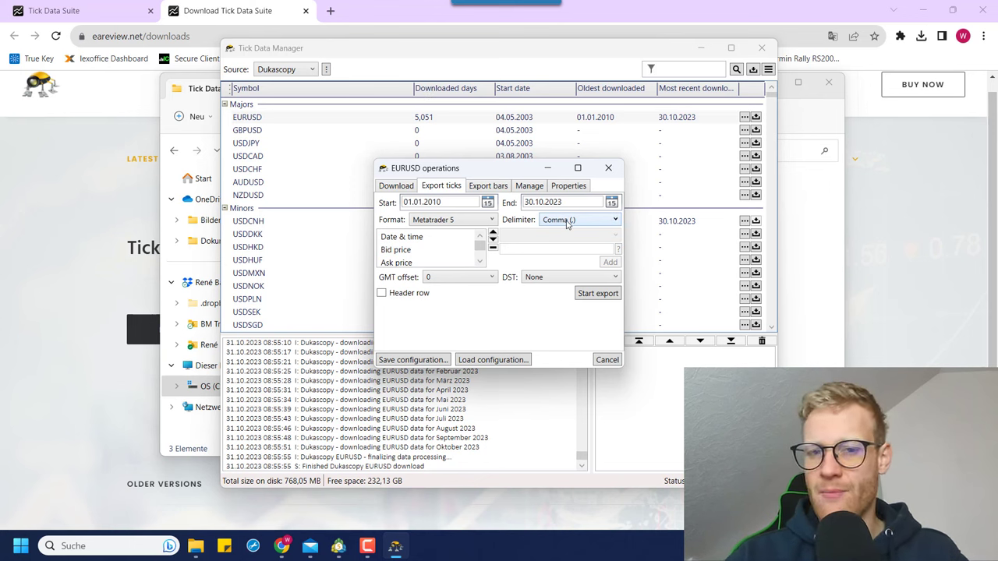
Set the tick export's GMT offset to +2 and its daylight saving time to US.
left_click(491, 277)
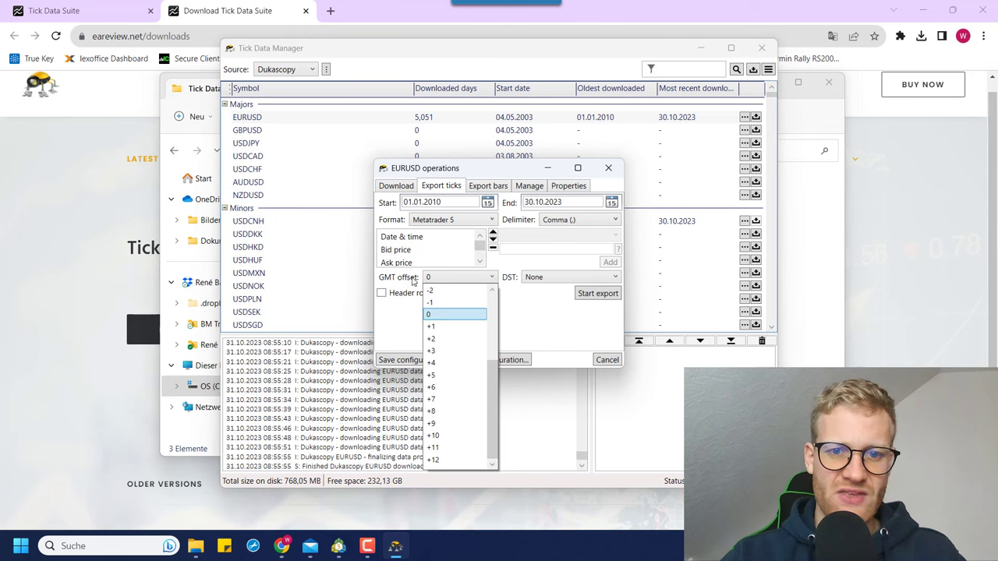
left_click(455, 342)
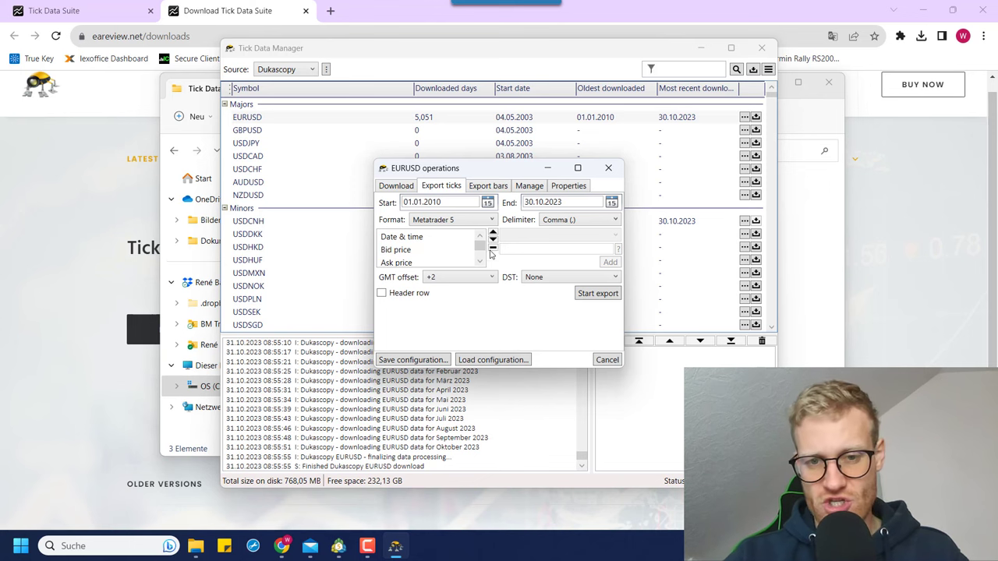
left_click(549, 279)
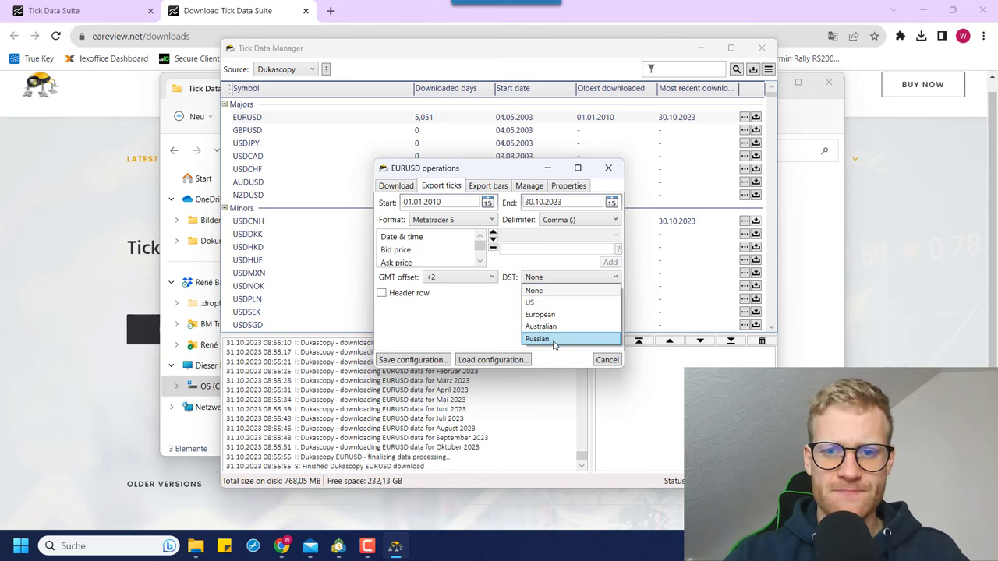
left_click(549, 302)
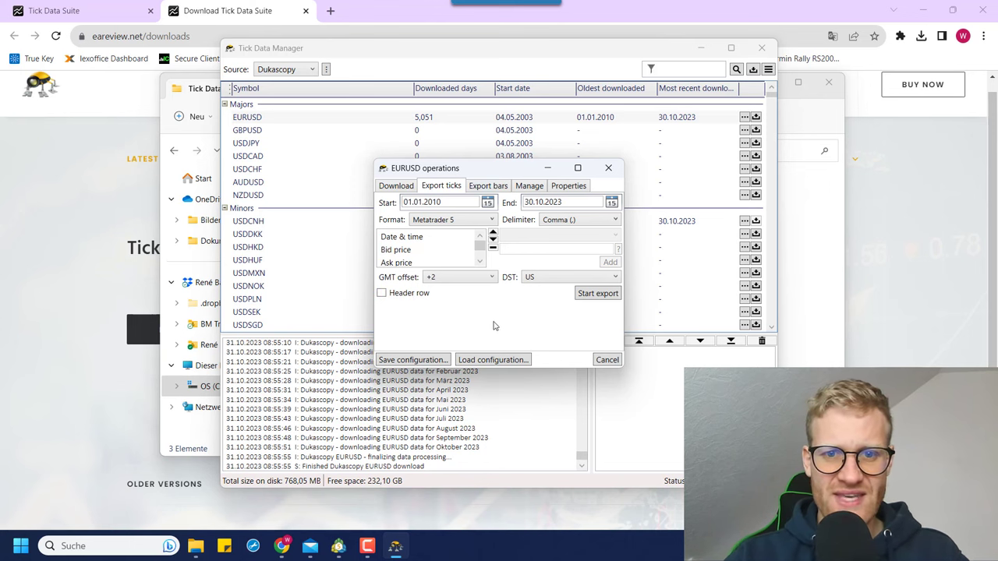
Start the EURUSD tick export and choose the Desktop as the save location.
left_click(597, 294)
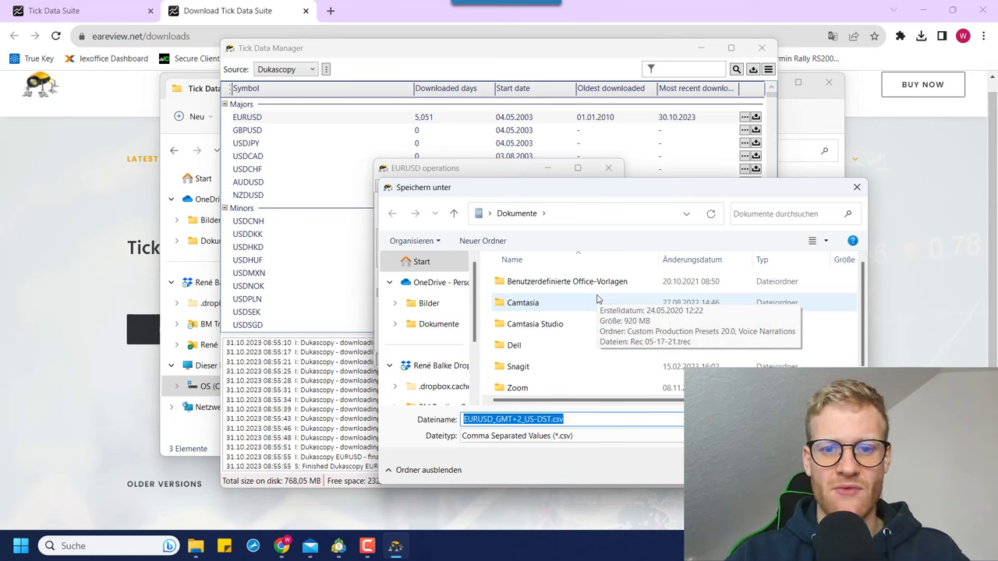
left_click(608, 213)
type("desktop")
key("Return")
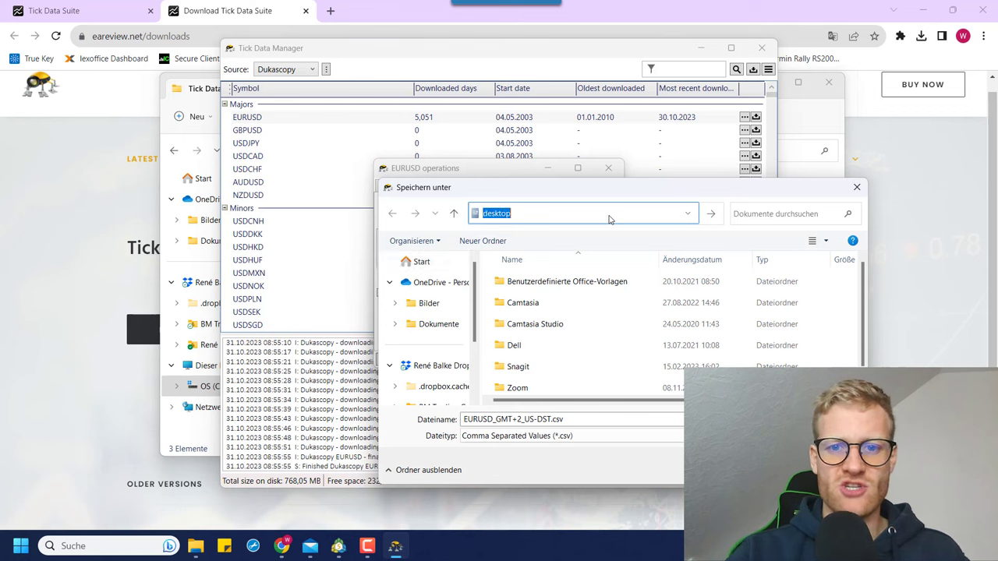
Review the proposed CSV file name and move the save dialog to make it easier to see.
left_click(533, 425)
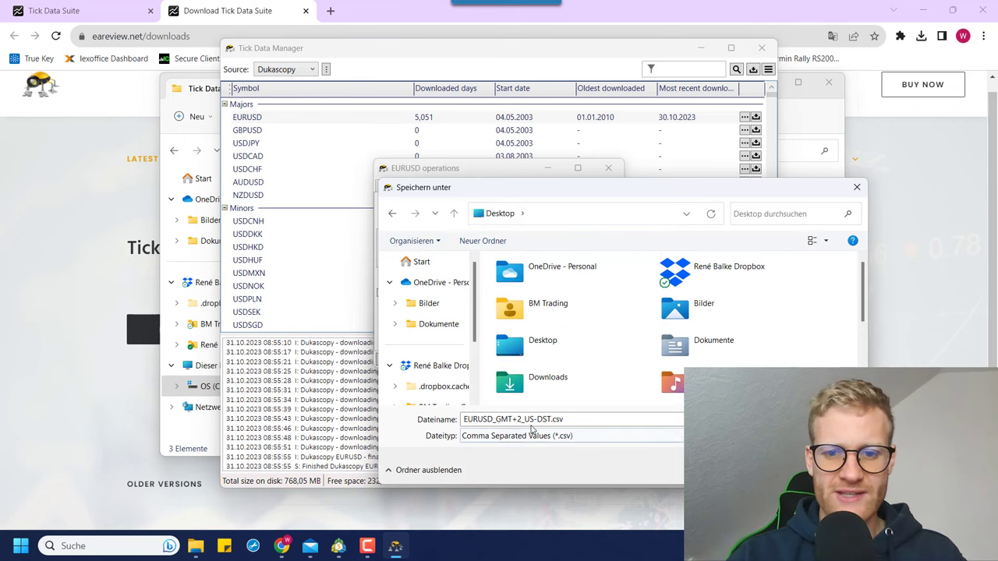
double_click(512, 421)
left_click(520, 421)
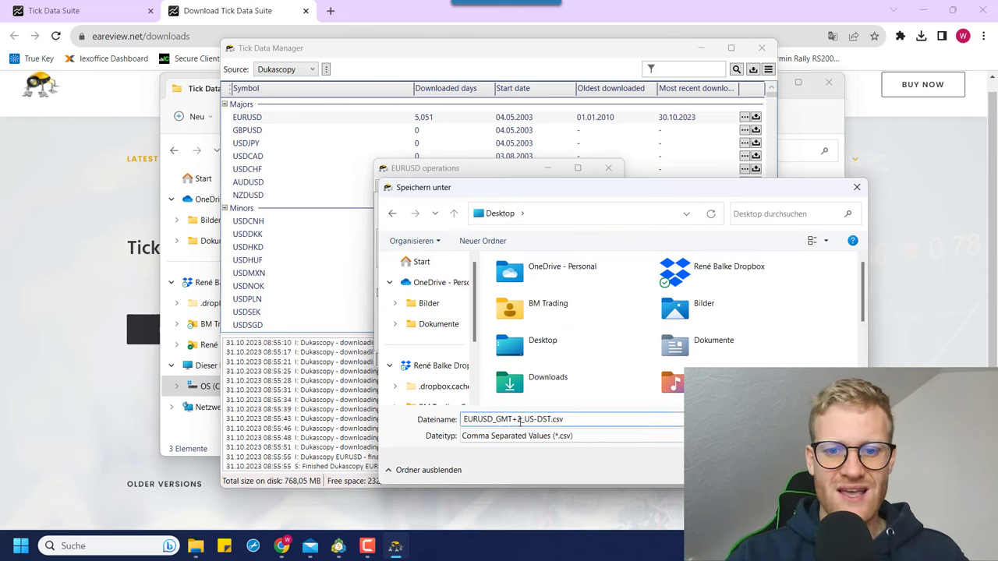
left_click_drag(577, 419, 454, 413)
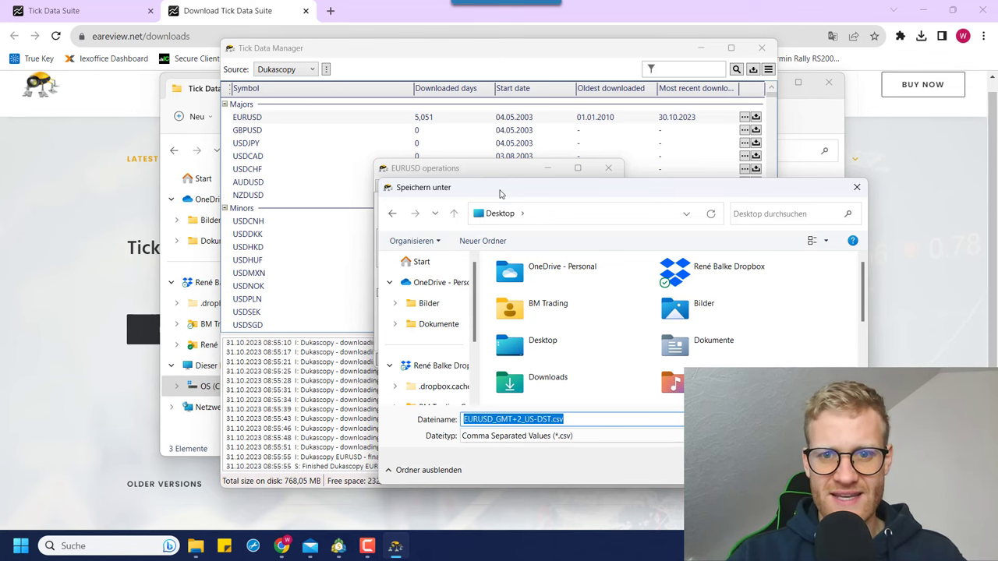
left_click_drag(500, 193, 447, 163)
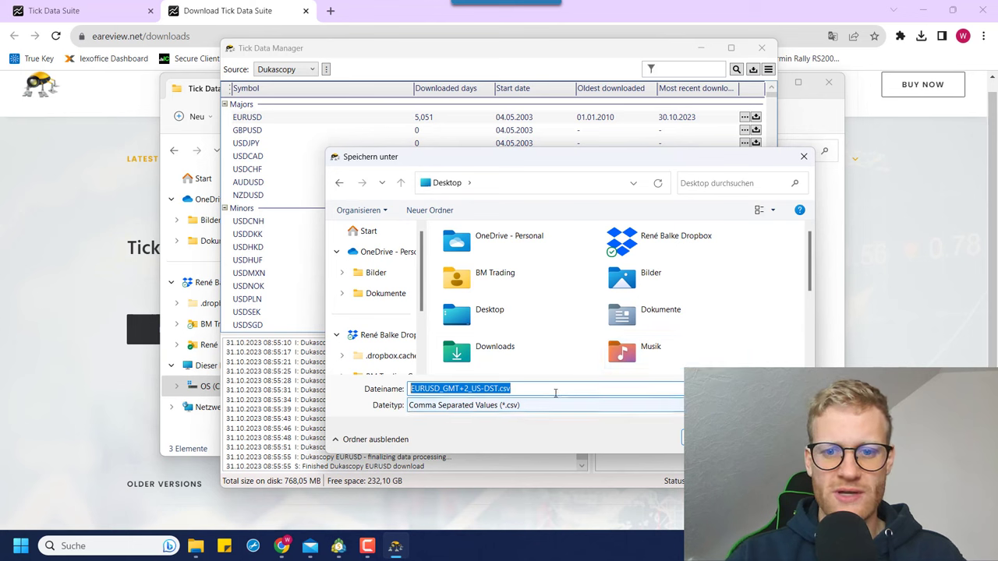
left_click(555, 392)
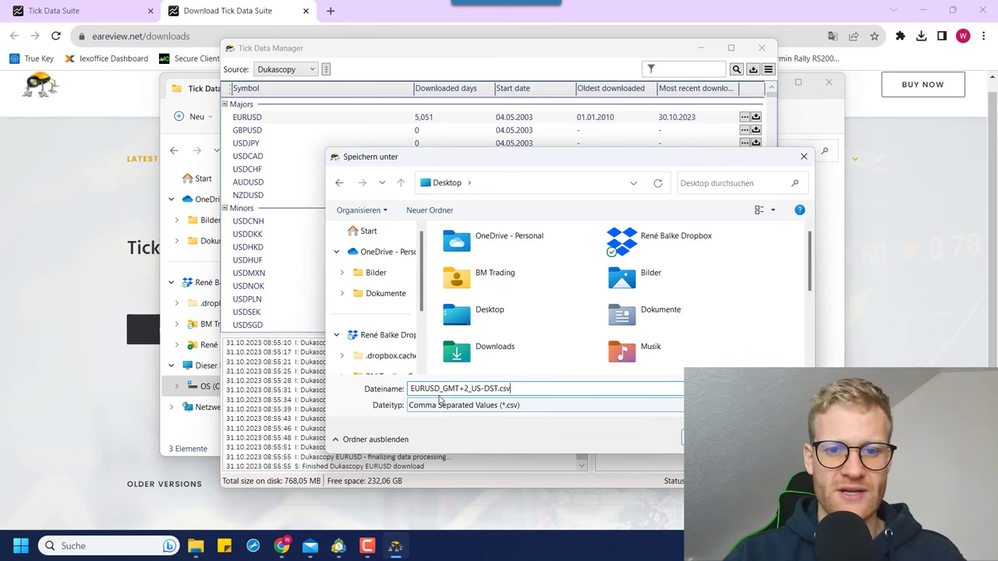
Save the tick export to the Desktop as EURUSD_GMT+2_US-DST.csv.
left_click(491, 184)
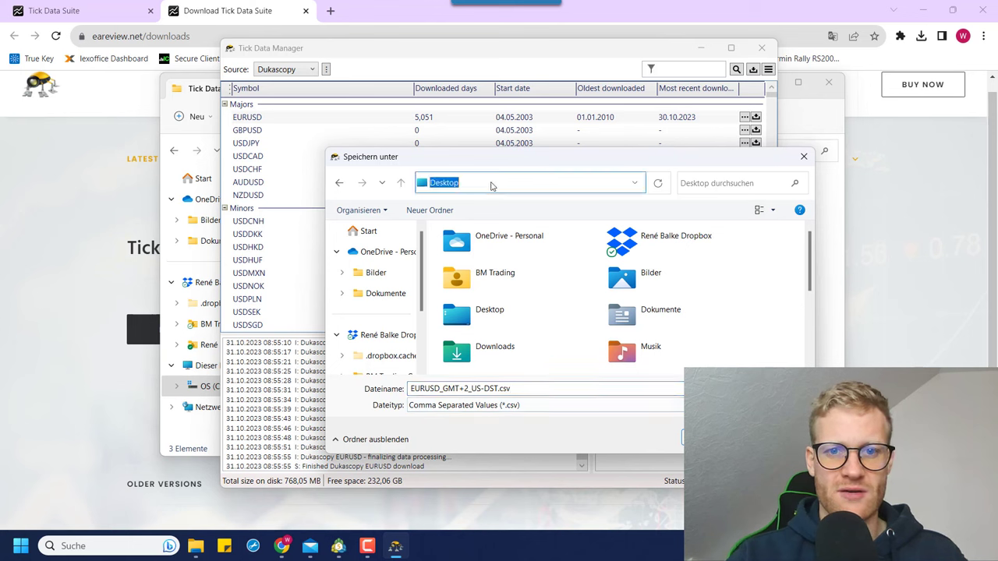
type("desktop")
key("Return")
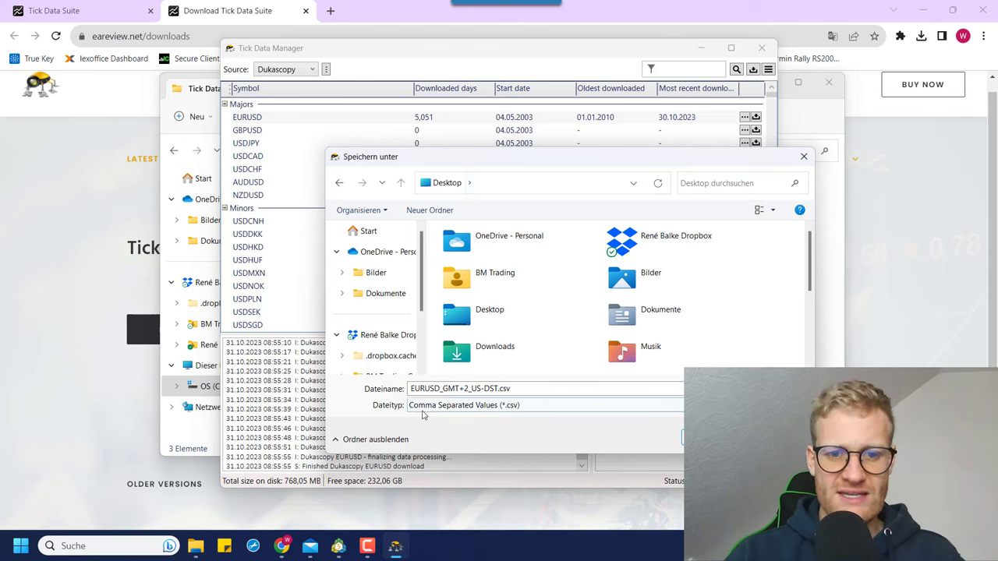
double_click(462, 388)
left_click(468, 387)
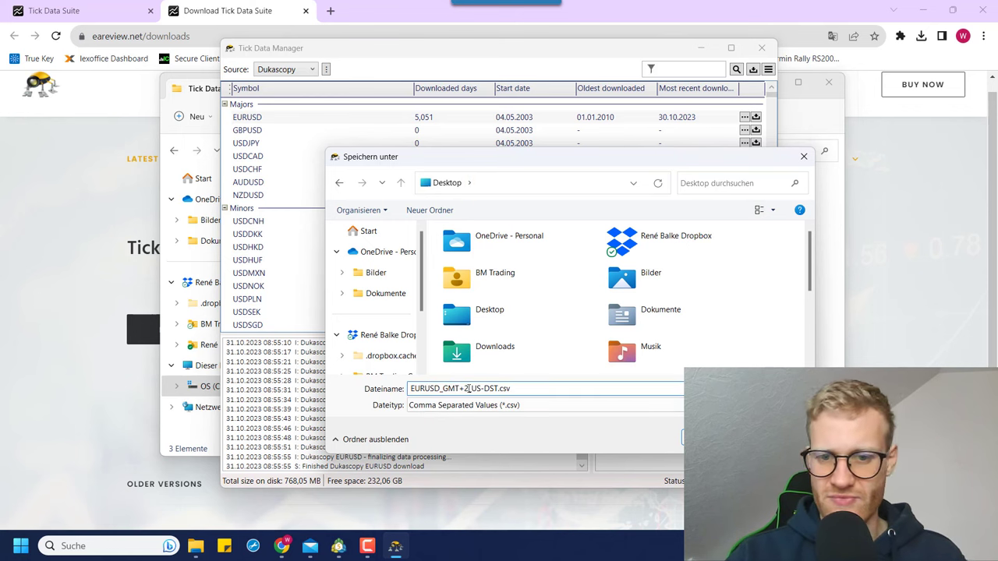
left_click_drag(468, 388, 503, 388)
left_click(511, 391)
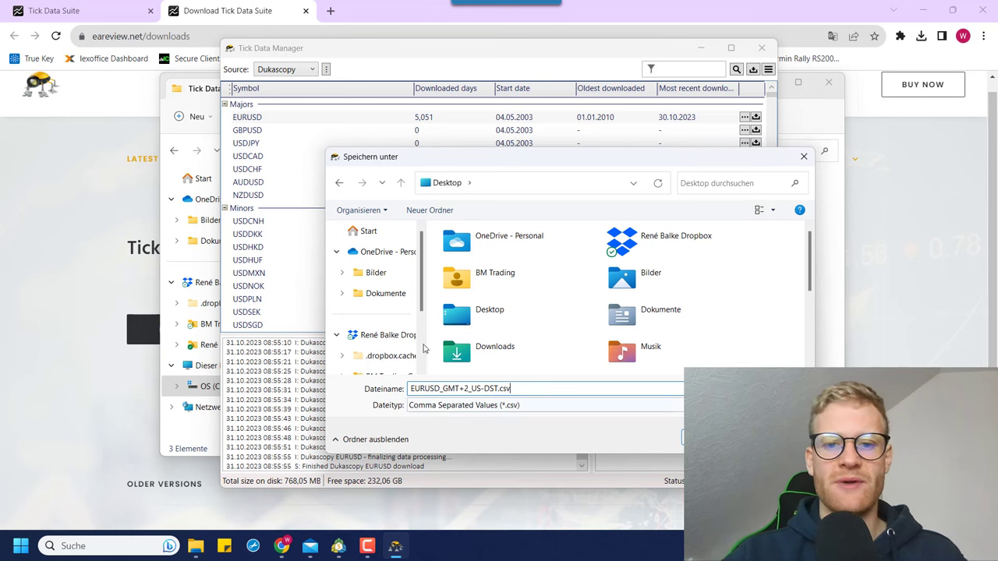
double_click(499, 388)
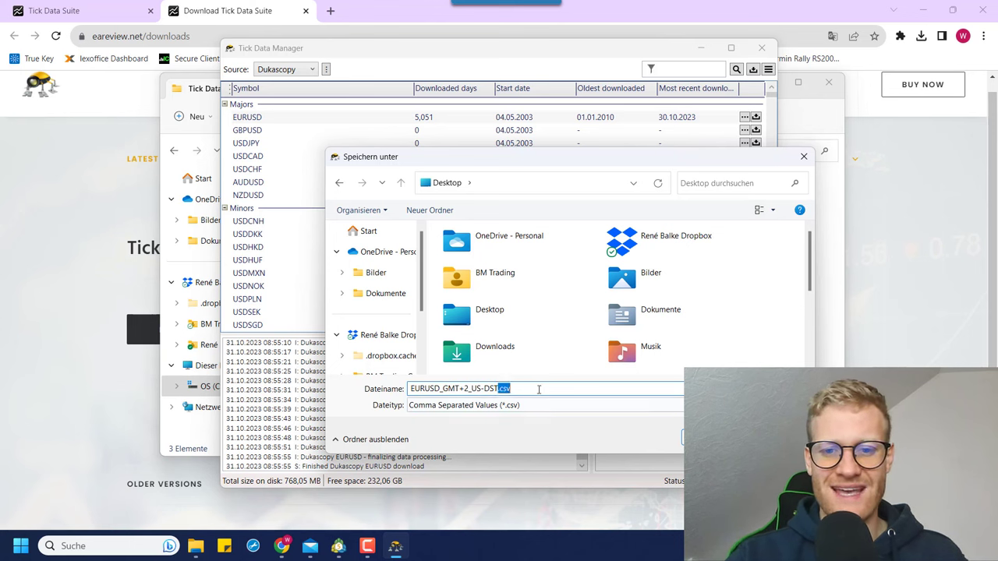
left_click(539, 389)
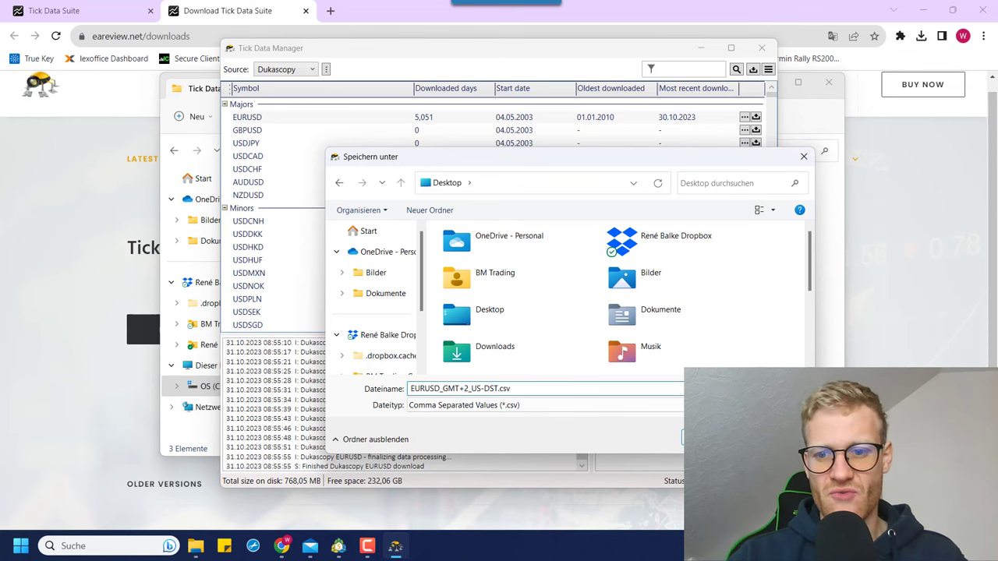
key("Return")
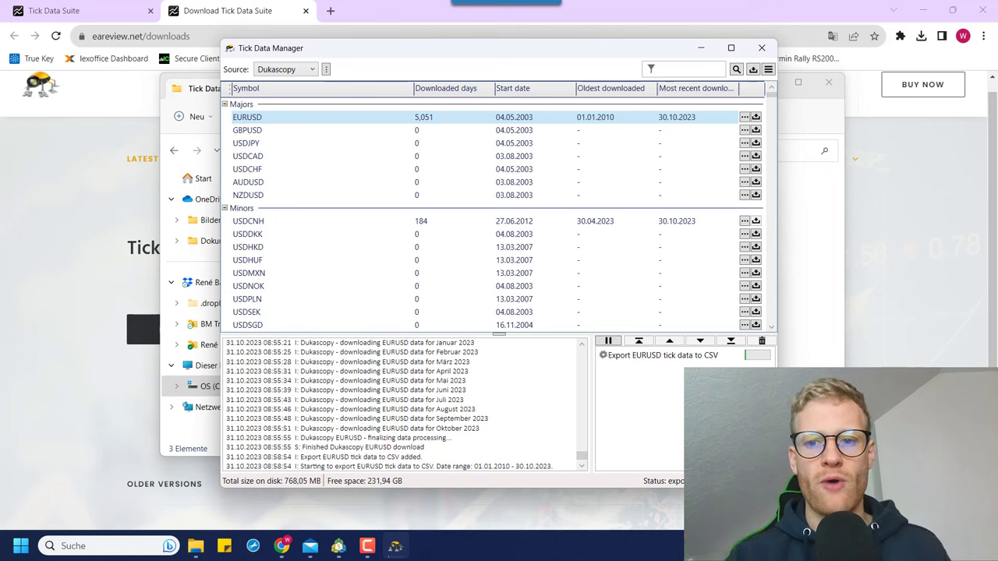
Minimize all open windows and look for the exported EURUSD CSV file on the desktop.
left_click(196, 546)
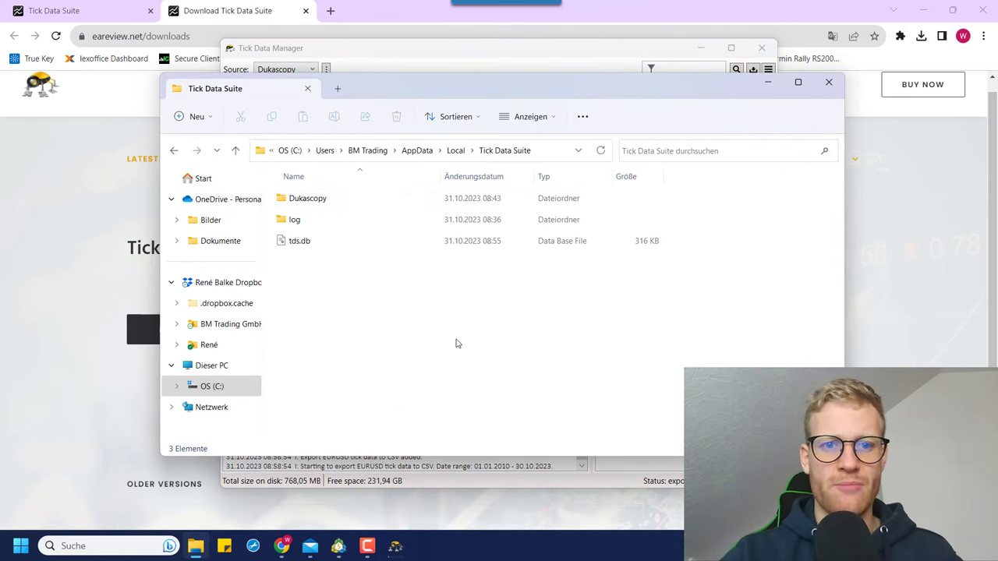
left_click(425, 55)
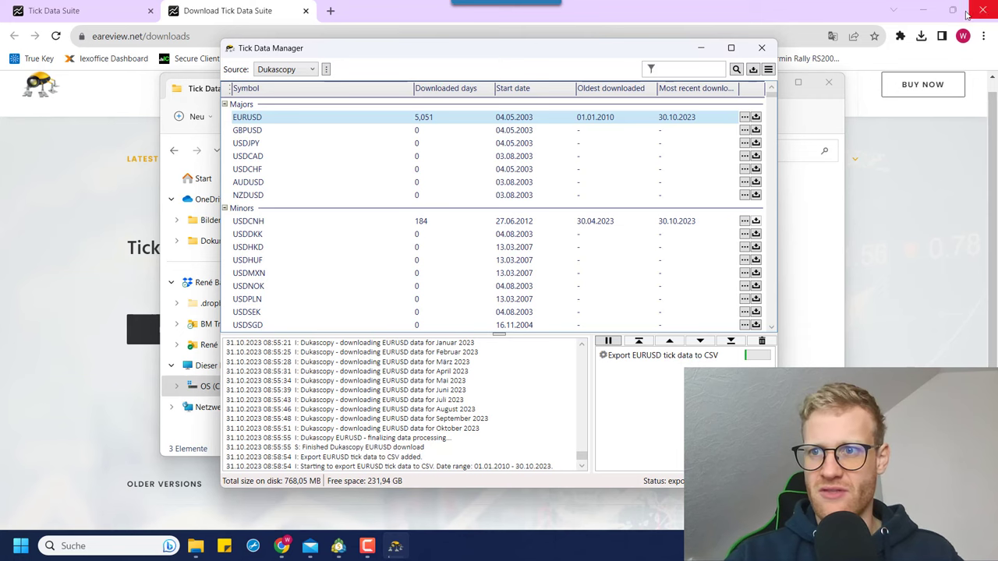
left_click(922, 10)
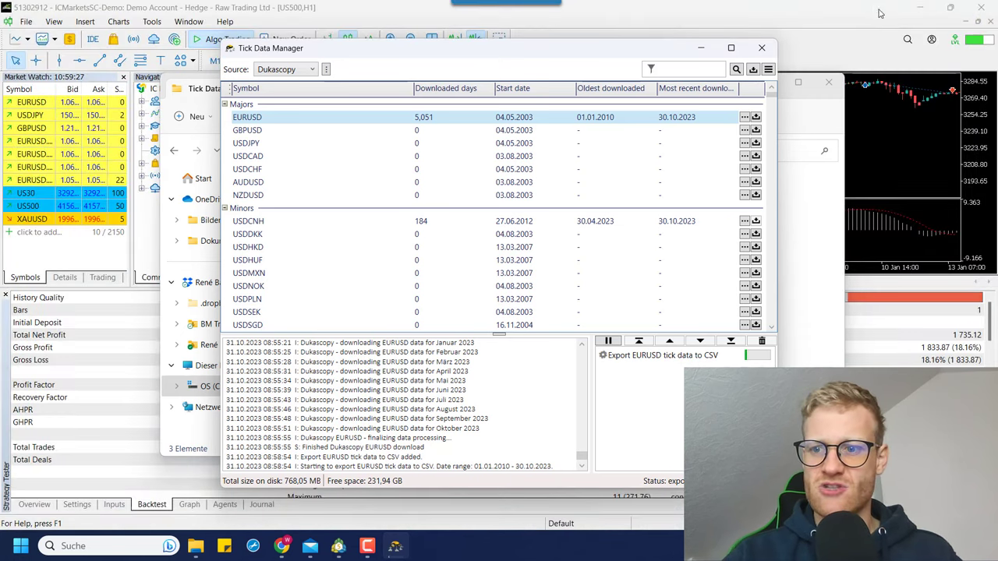
left_click(922, 9)
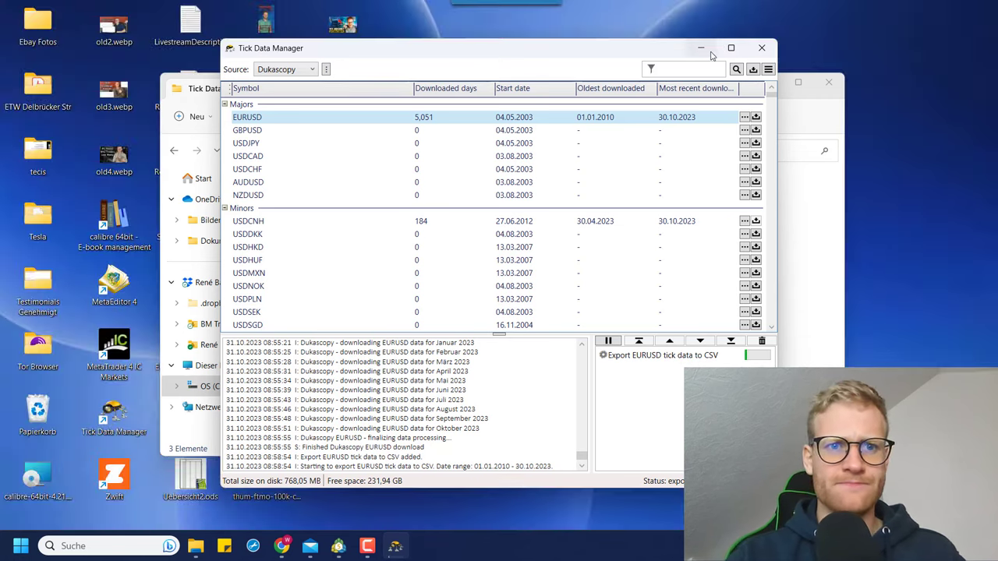
left_click(712, 51)
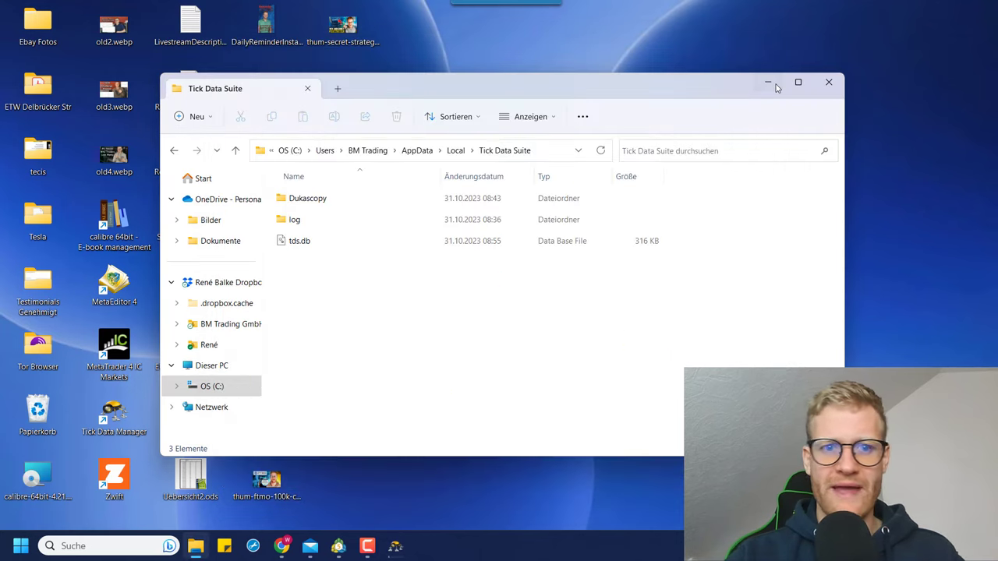
left_click(767, 85)
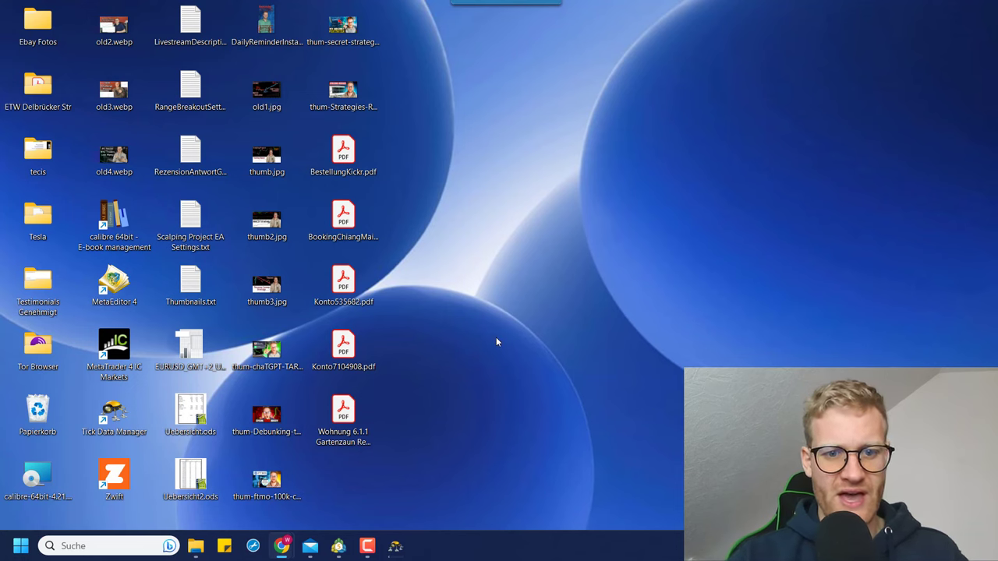
Switch to MetaTrader 5 and show the Strategy Tester overview.
left_click(338, 550)
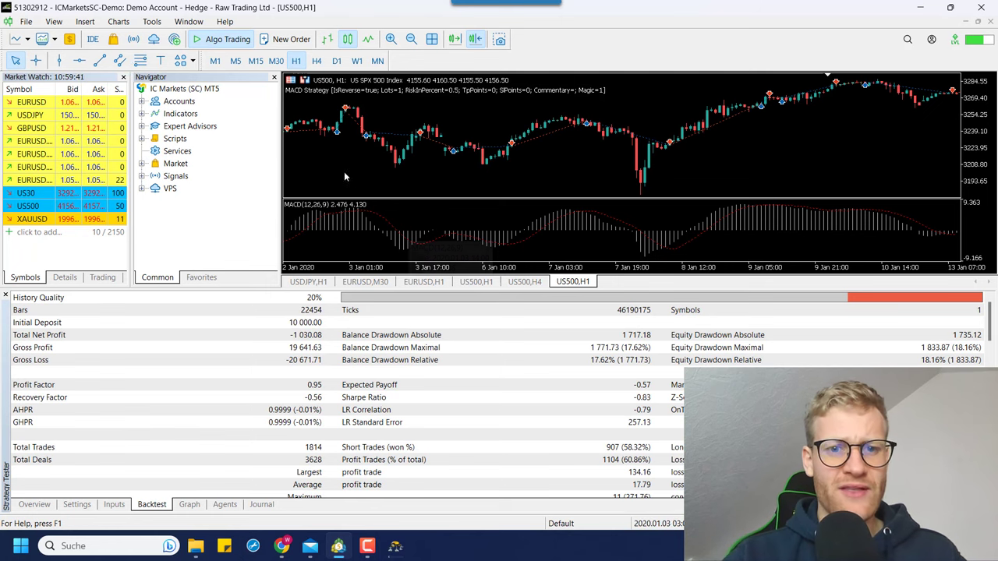
left_click(35, 505)
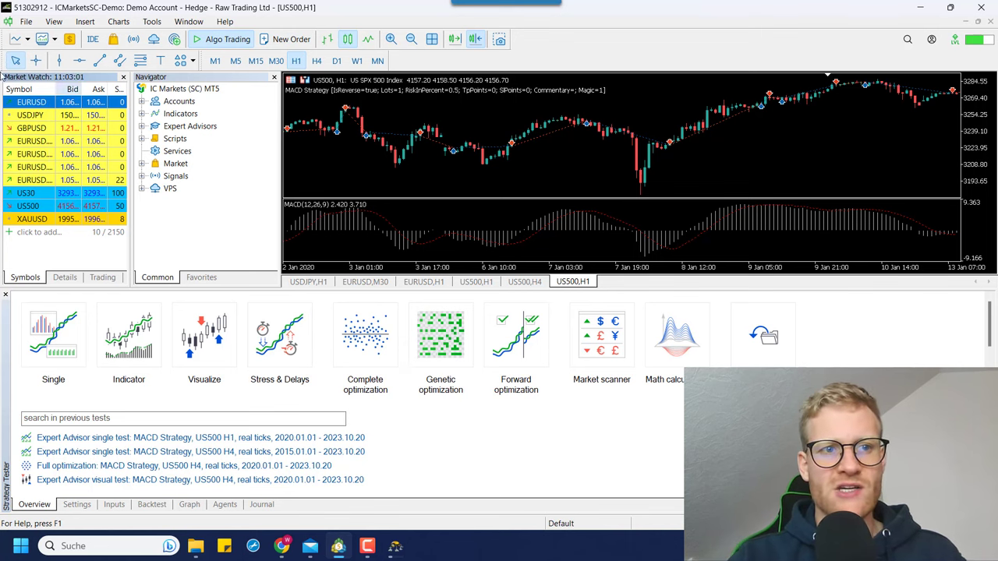
left_click(55, 22)
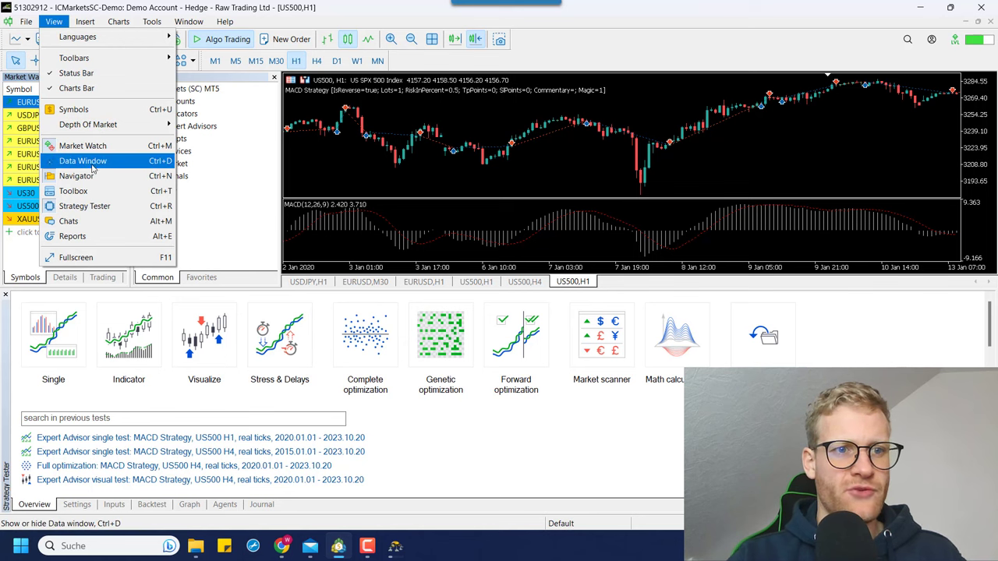
left_click(364, 157)
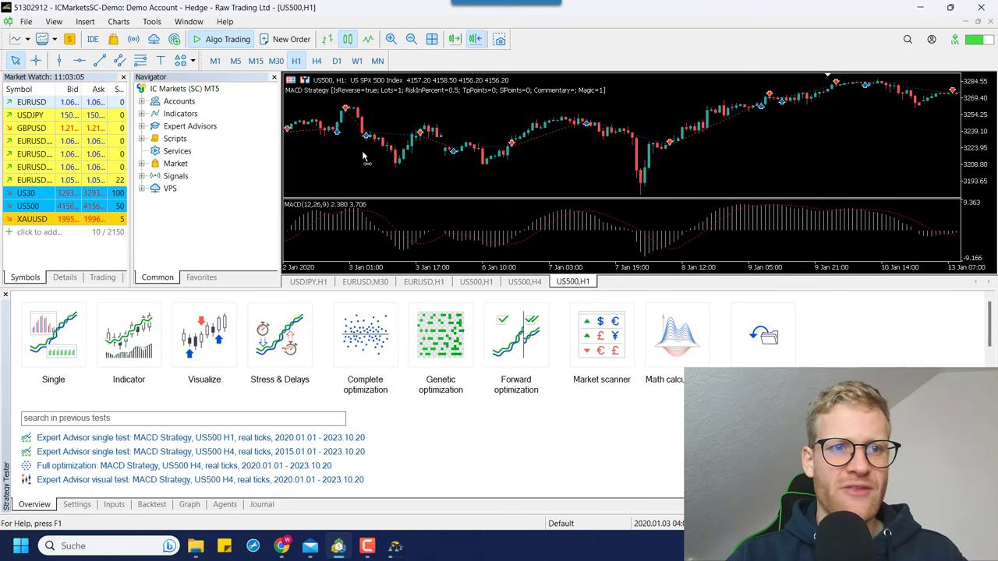
Open the Symbols window from EURUSD in the Market Watch and expand the Custom group.
right_click(41, 103)
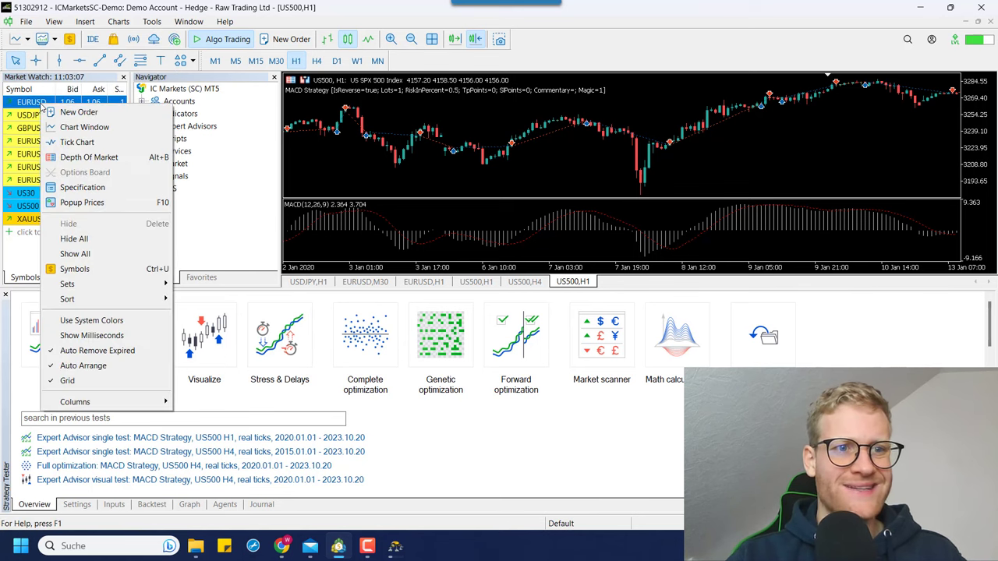
left_click(75, 269)
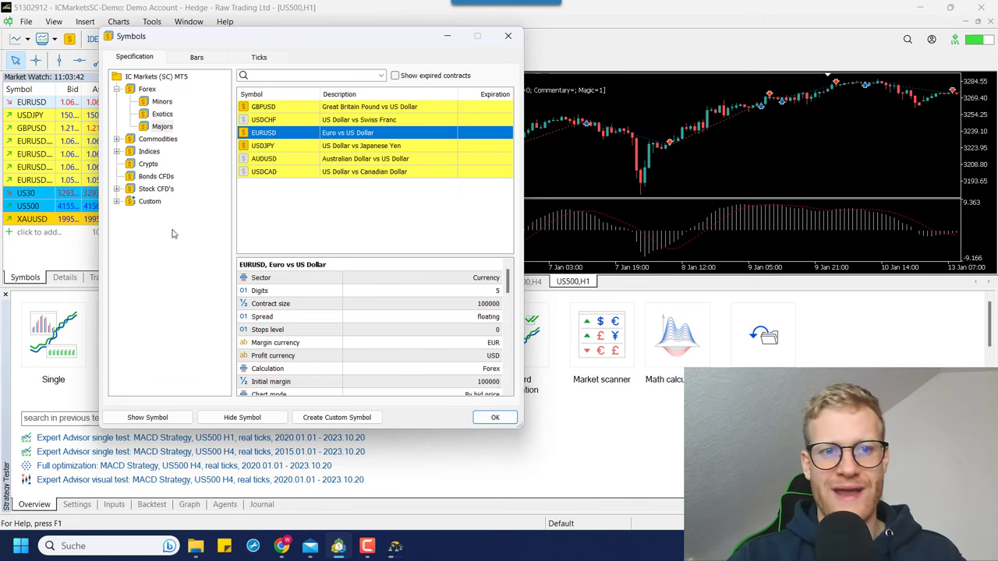
left_click(185, 299)
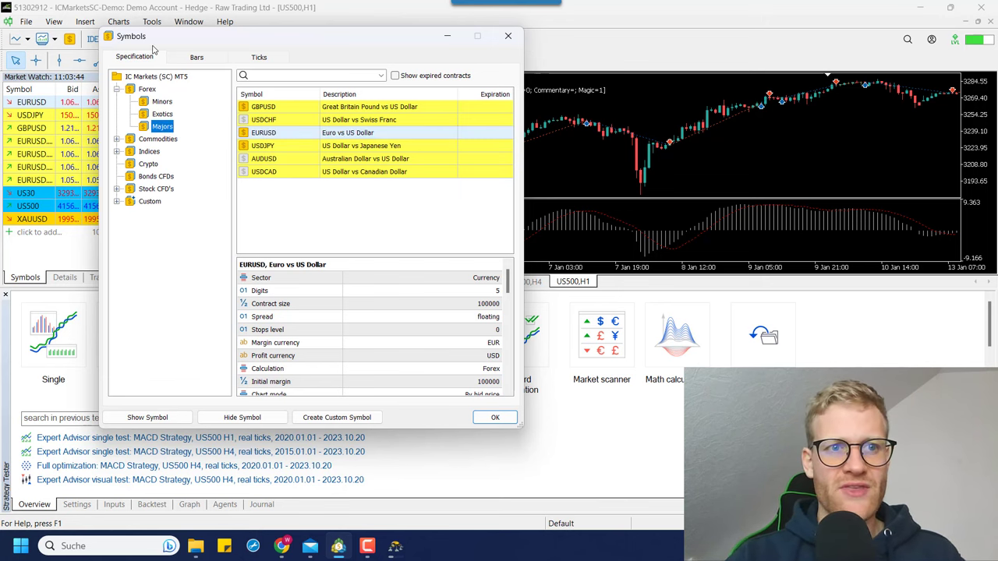
left_click_drag(155, 41, 173, 41)
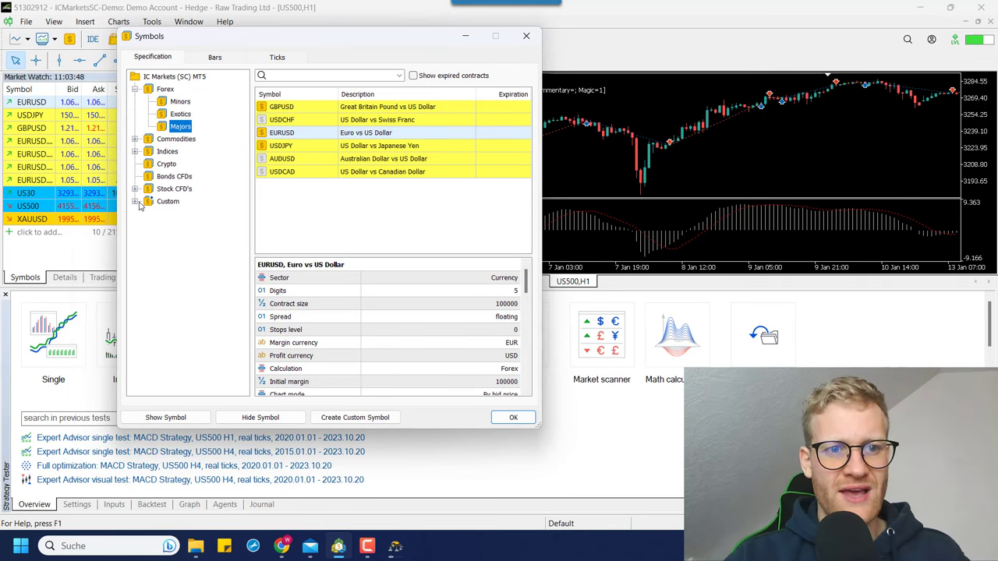
double_click(168, 202)
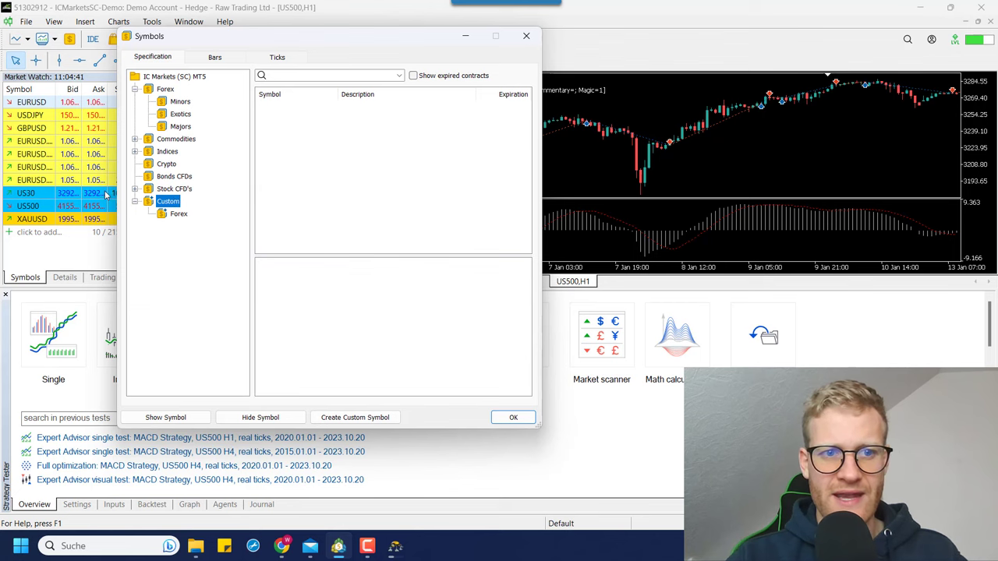
Create a new custom symbol and copy its settings from EURUSD under Forex Majors.
left_click(358, 420)
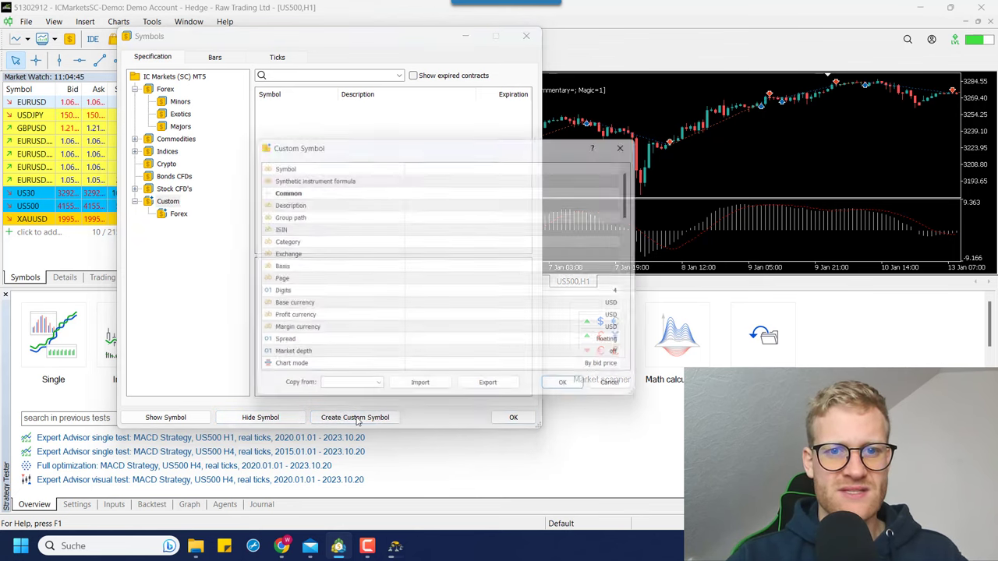
left_click_drag(356, 147, 334, 94)
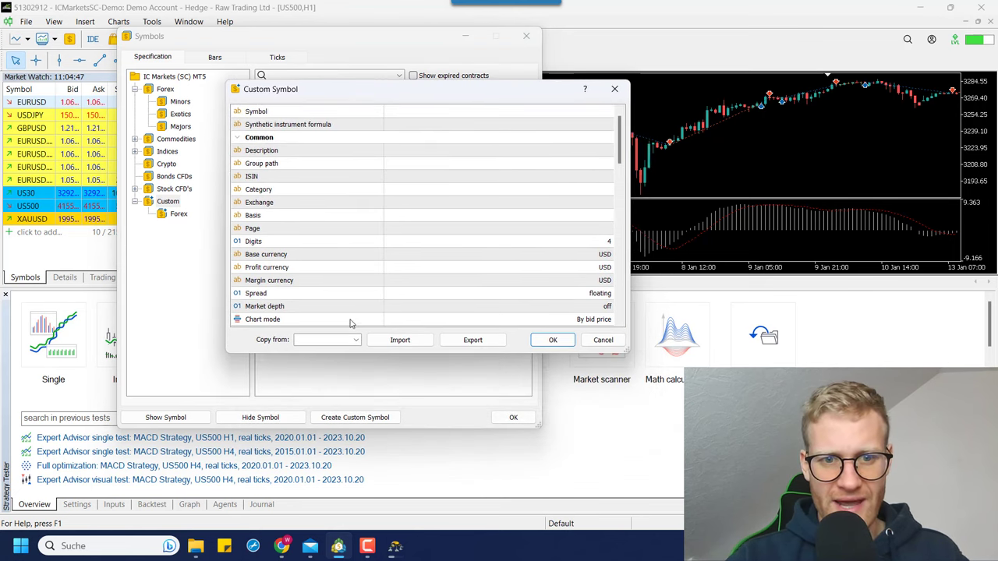
left_click(356, 341)
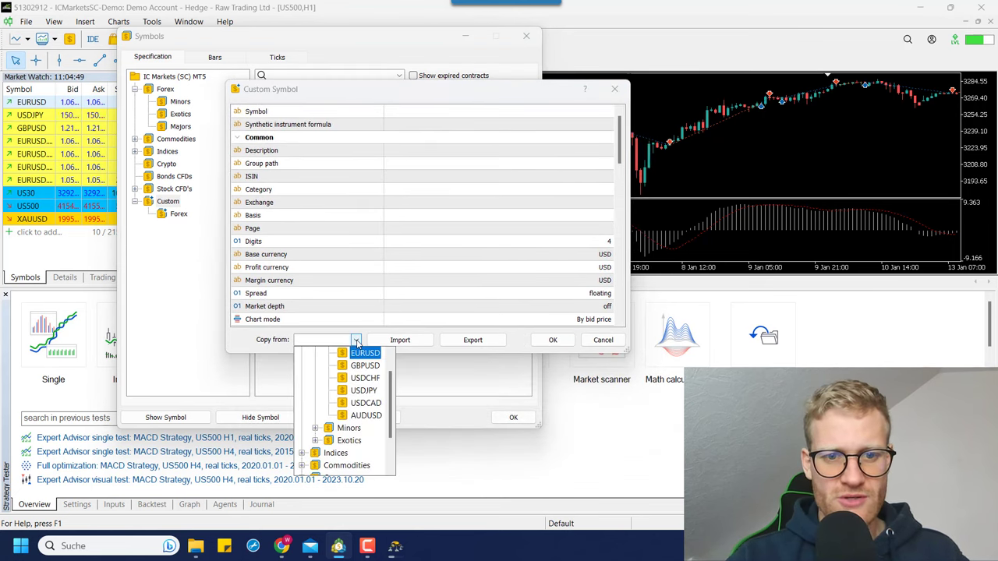
scroll(394, 388, "up", 1)
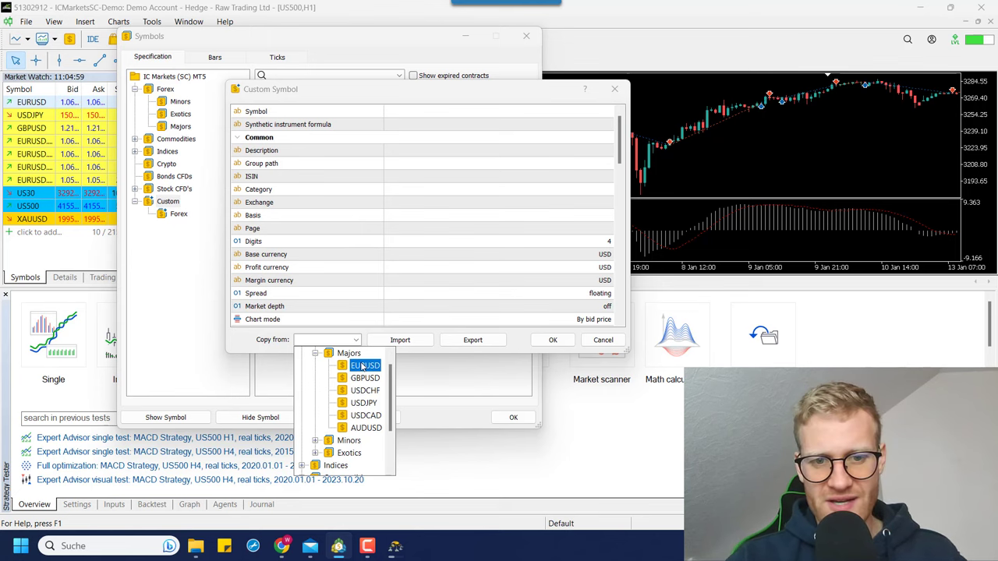
left_click(364, 366)
Look through the custom symbol's copied EURUSD properties, from the common settings to the trade settings.
left_click(567, 173)
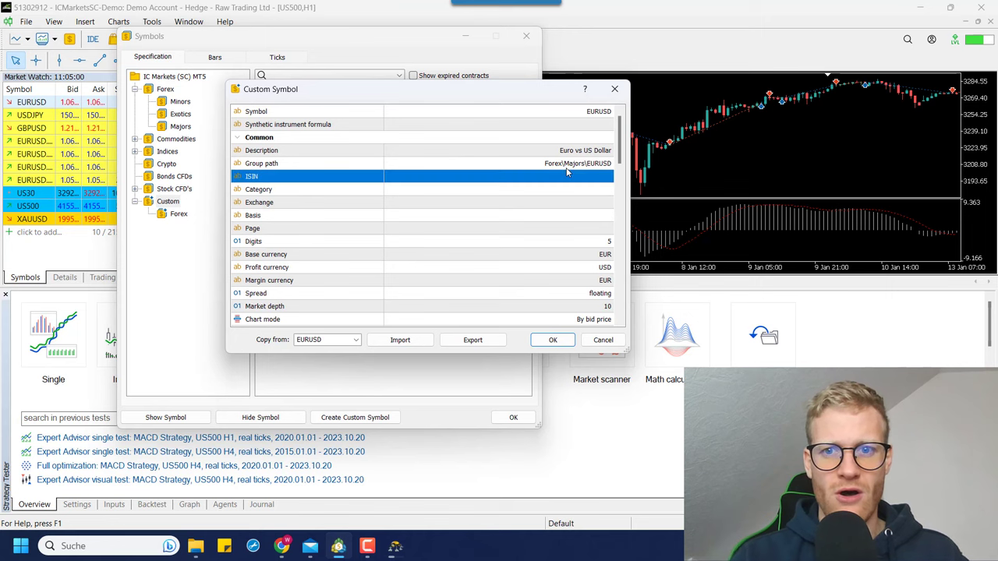
key("Down")
key("Down")
key("Down")
key("Down")
key("Down")
key("Down")
key("Down")
key("Down")
key("Down")
key("Down")
key("Down")
key("Down")
key("Down")
key("Down")
key("Down")
key("Up")
key("Up")
key("Up")
key("Up")
key("Up")
key("Up")
key("Up")
key("Up")
key("Up")
key("Up")
key("Up")
key("Up")
key("Up")
key("Up")
key("Up")
key("Up")
key("Up")
key("Up")
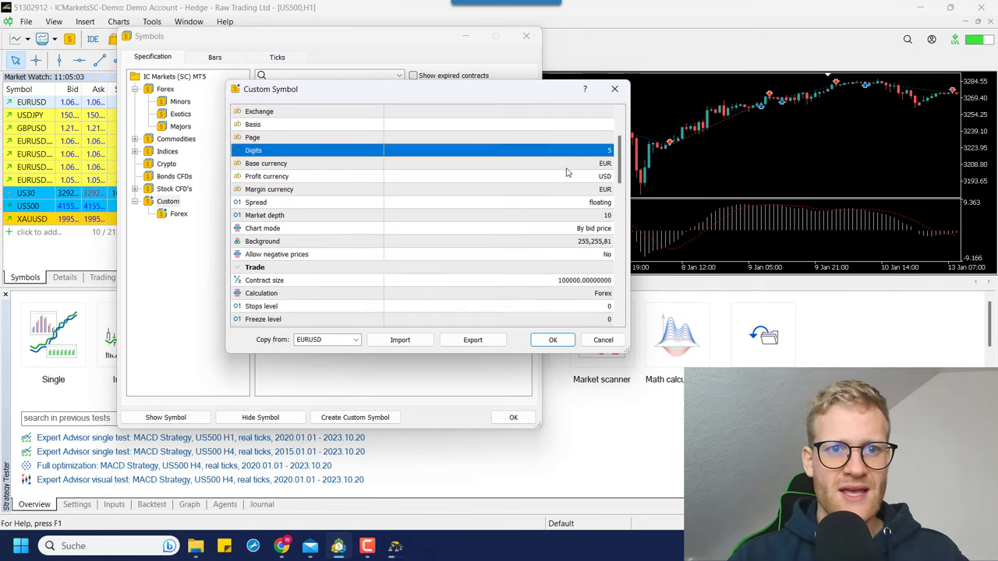
Name the new custom symbol EURUSD_TDS and save it with the remaining settings copied from EURUSD.
key("Down")
key("Down")
key("Down")
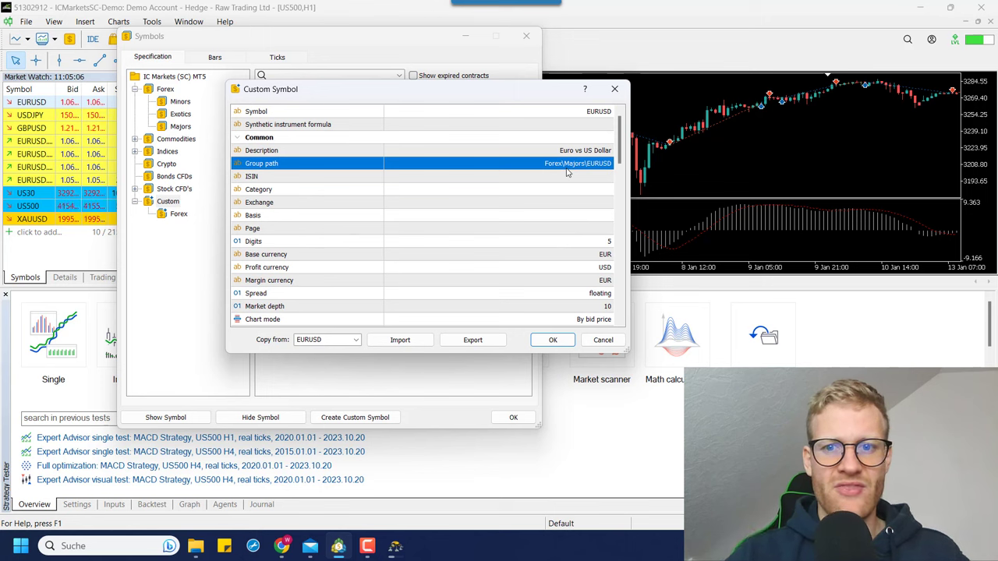
left_click(603, 114)
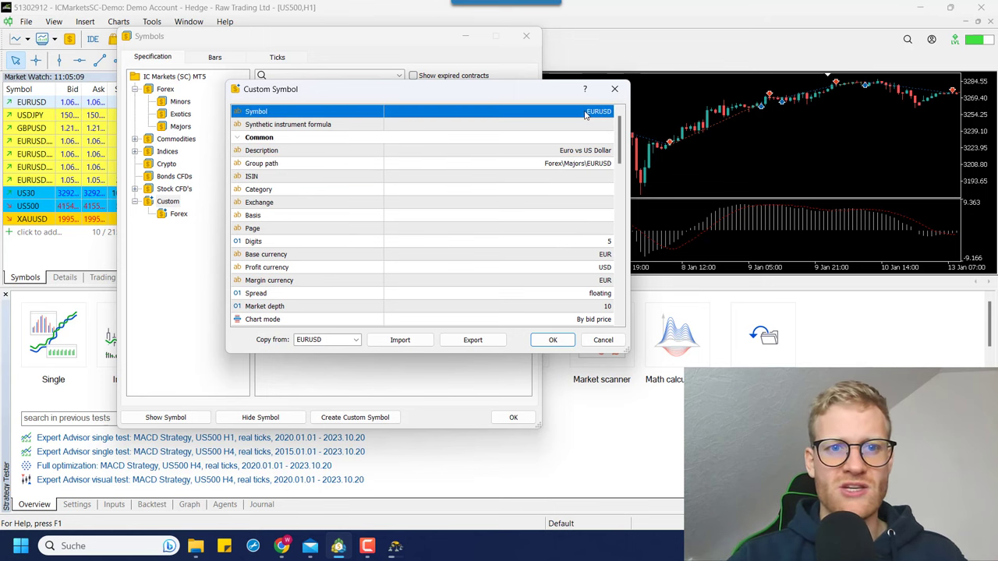
left_click(586, 114)
left_click(582, 111)
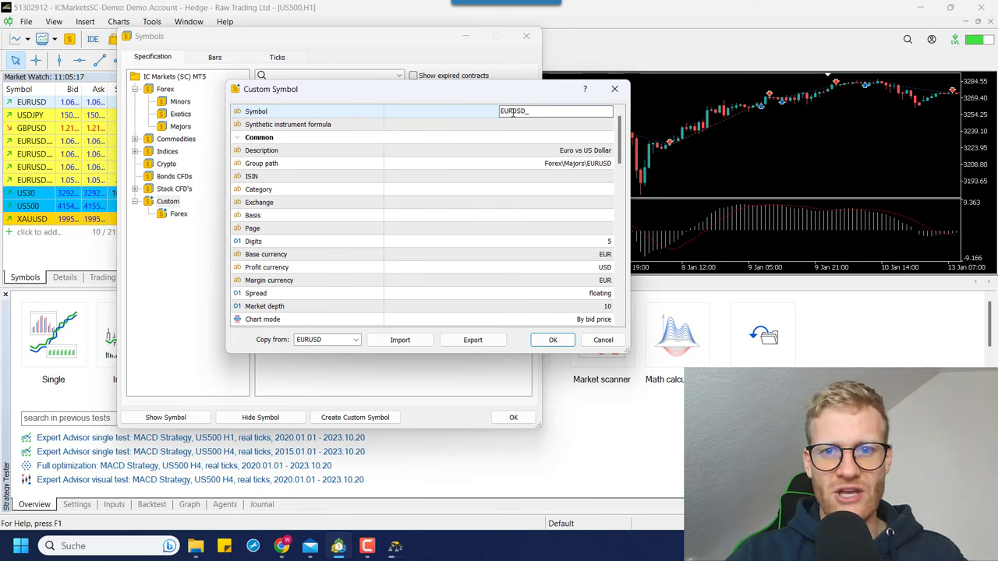
type("_T")
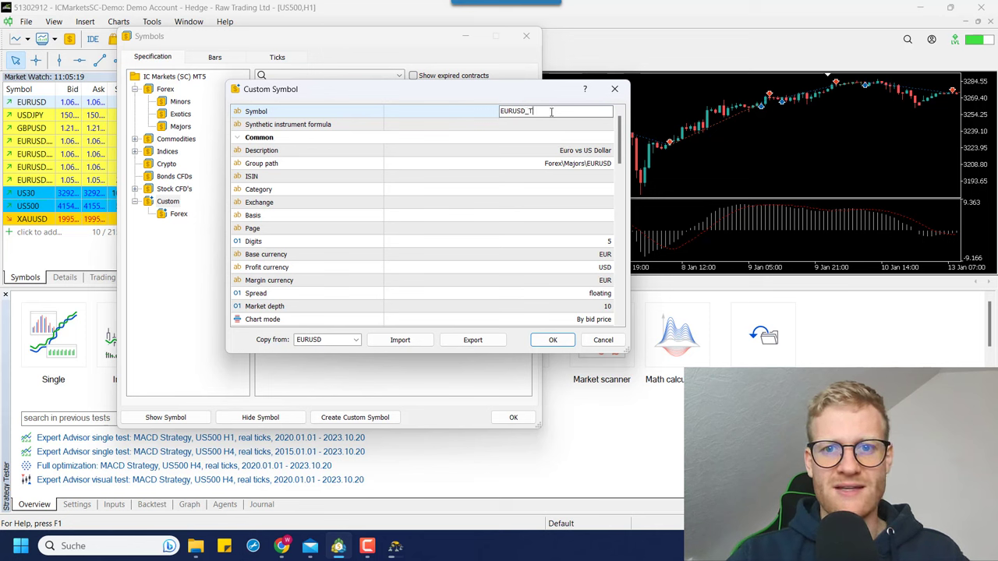
type("DS")
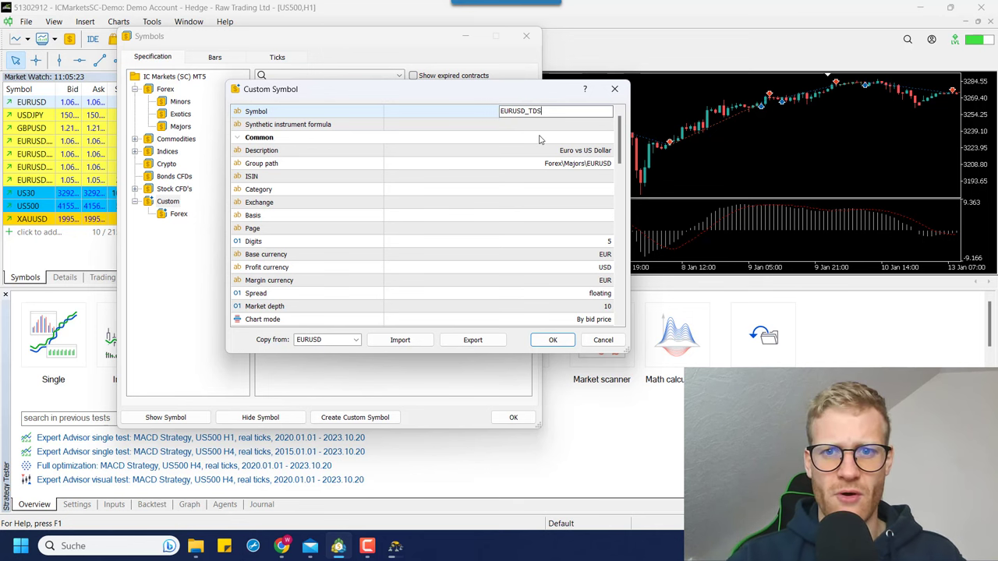
left_click(548, 130)
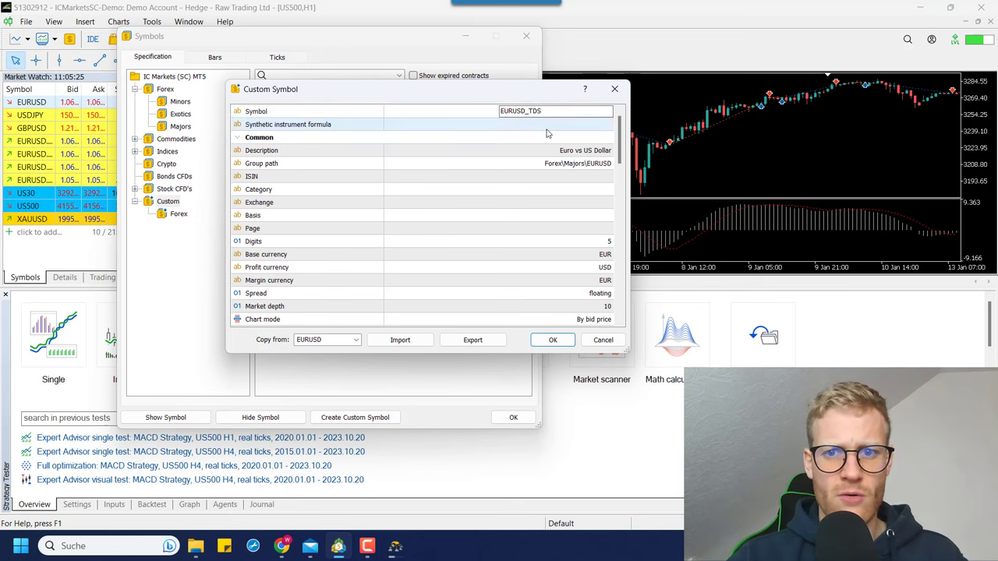
left_click(569, 163)
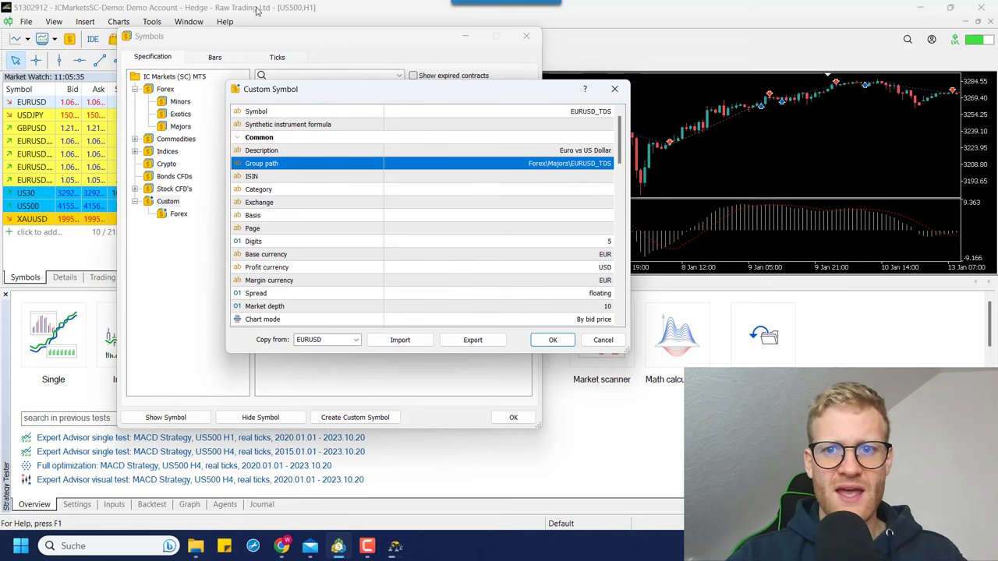
left_click(552, 341)
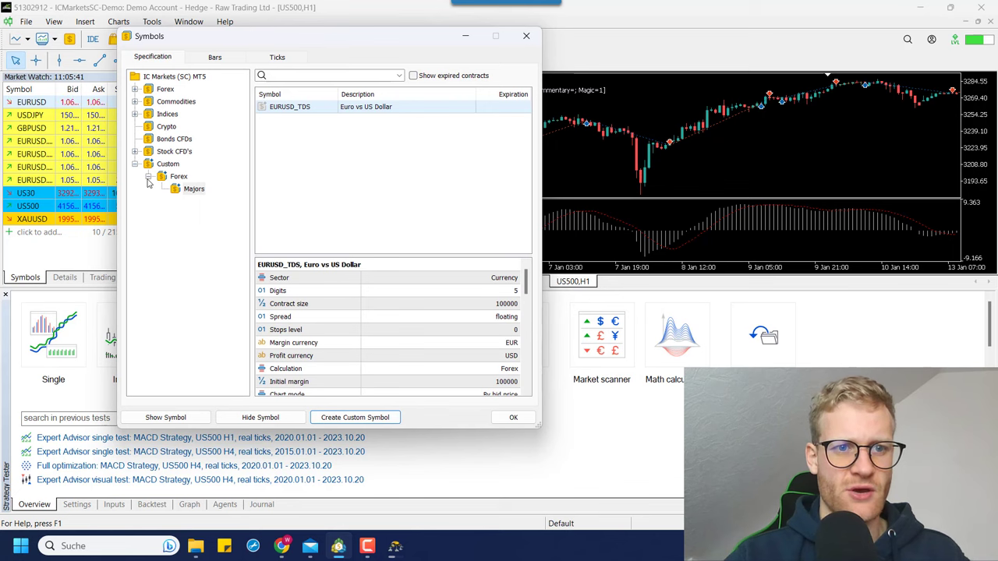
Add EURUSD_TDS from the custom Forex Majors group to the Market Watch and close the Symbols window.
left_click(149, 179)
left_click(153, 179)
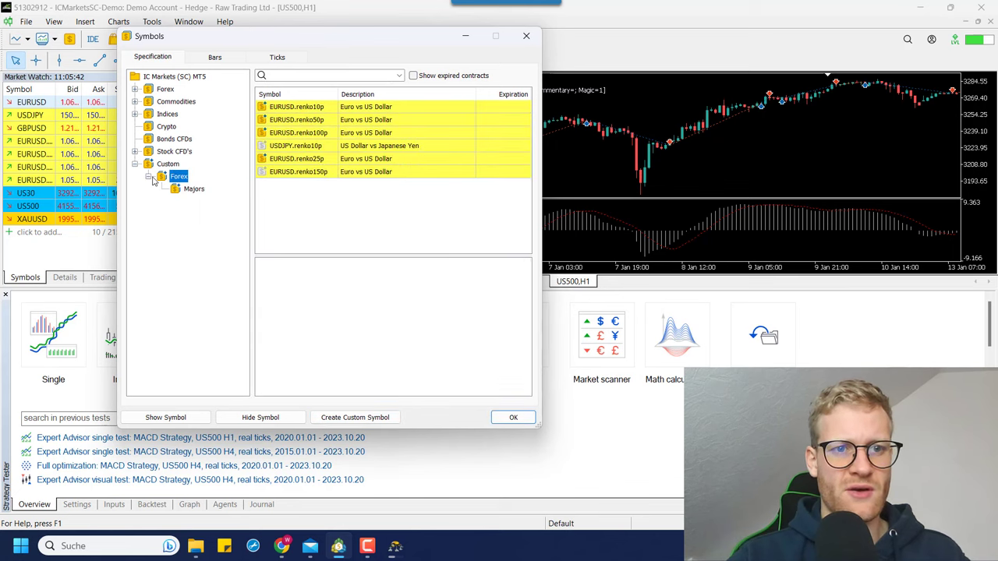
left_click(194, 190)
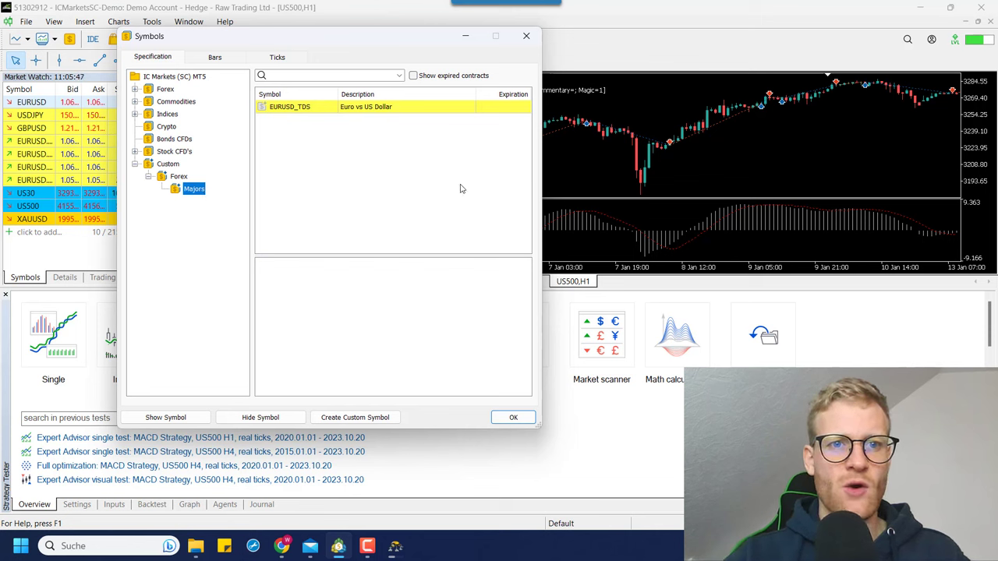
double_click(262, 110)
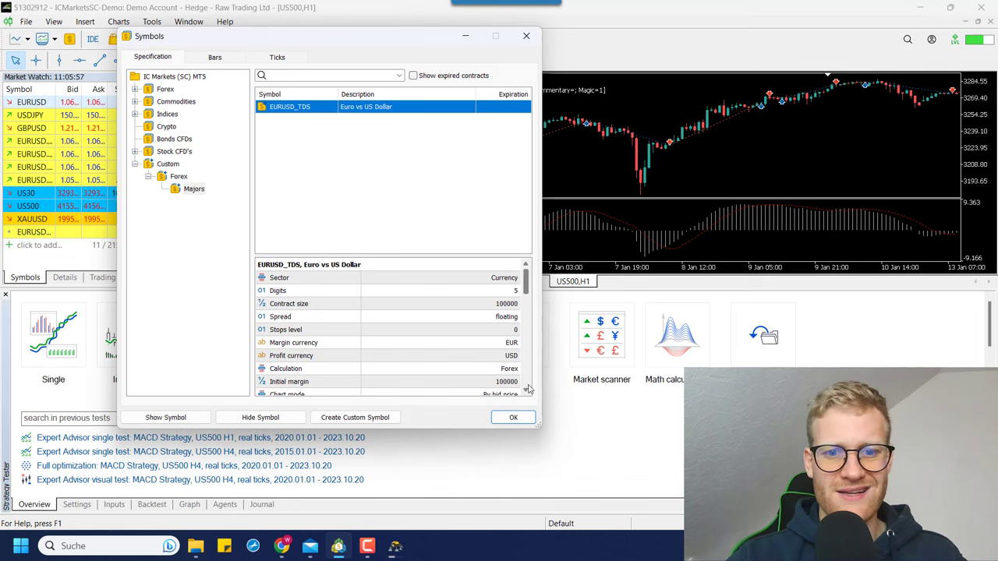
left_click(526, 36)
Open a chart window for EURUSD_TDS from the Market Watch.
left_click(37, 234)
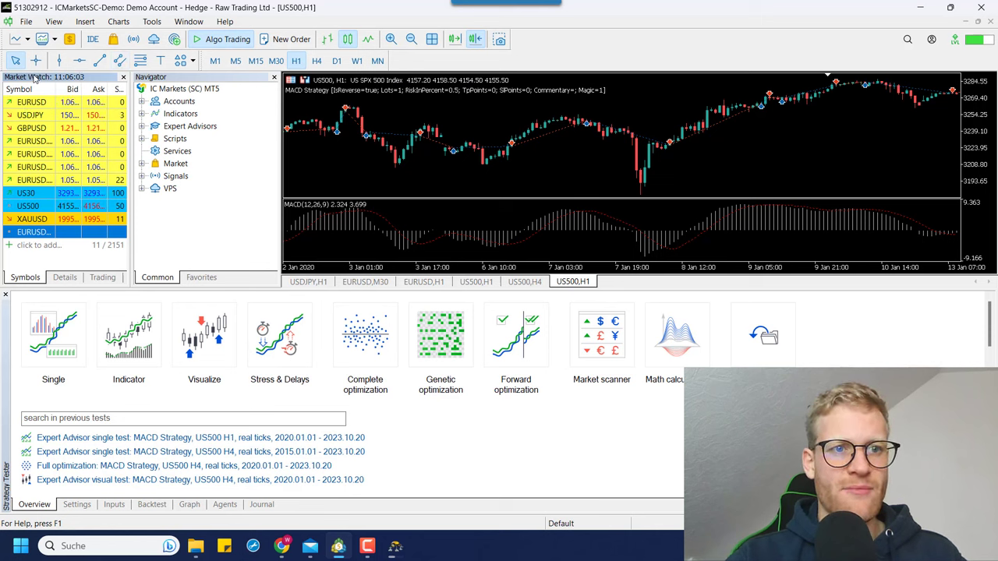
right_click(36, 234)
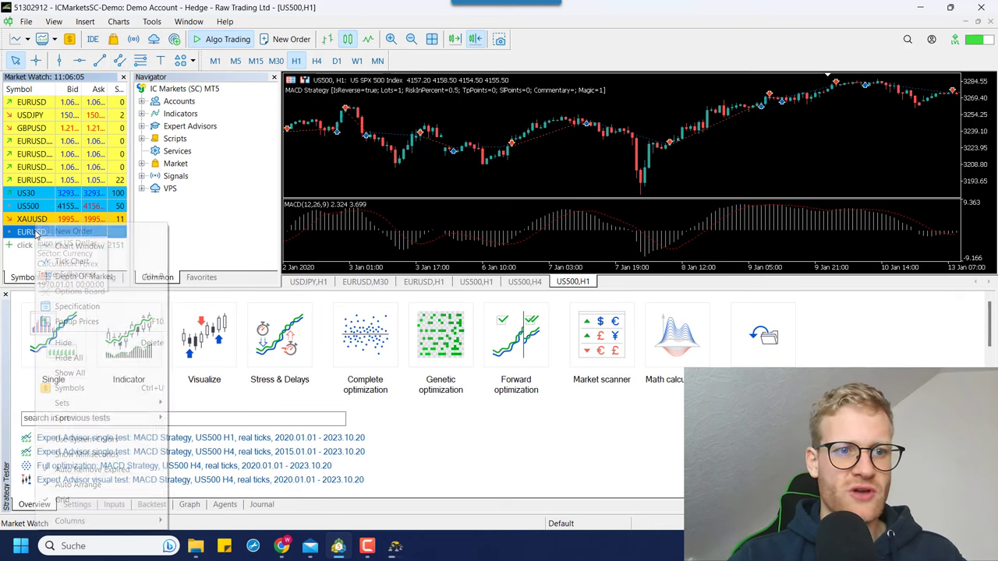
left_click(72, 246)
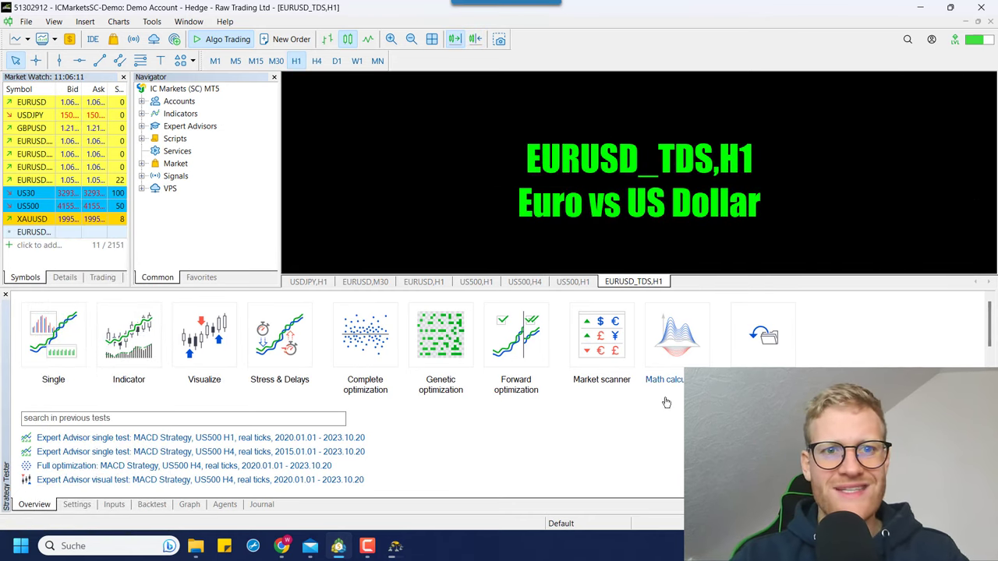
left_click(71, 235)
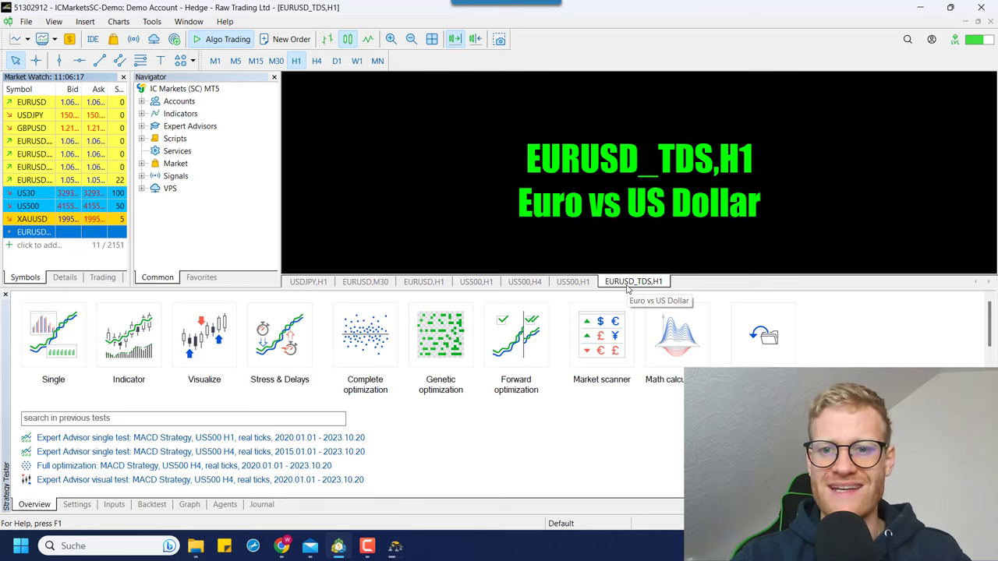
Switch to Tick Data Manager, check the log for the EURUSD CSV export's progress, and minimize the window.
left_click(396, 546)
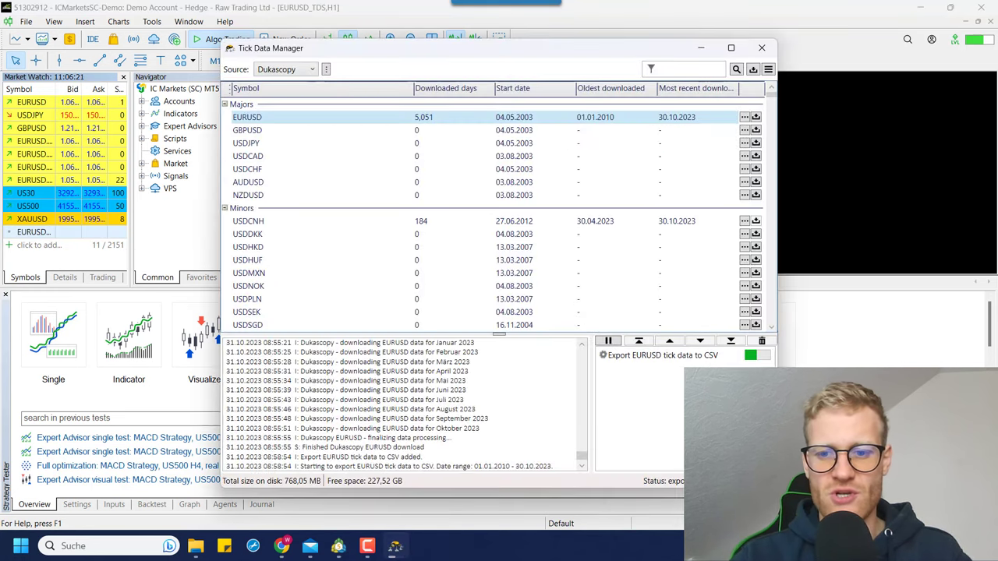
left_click(395, 546)
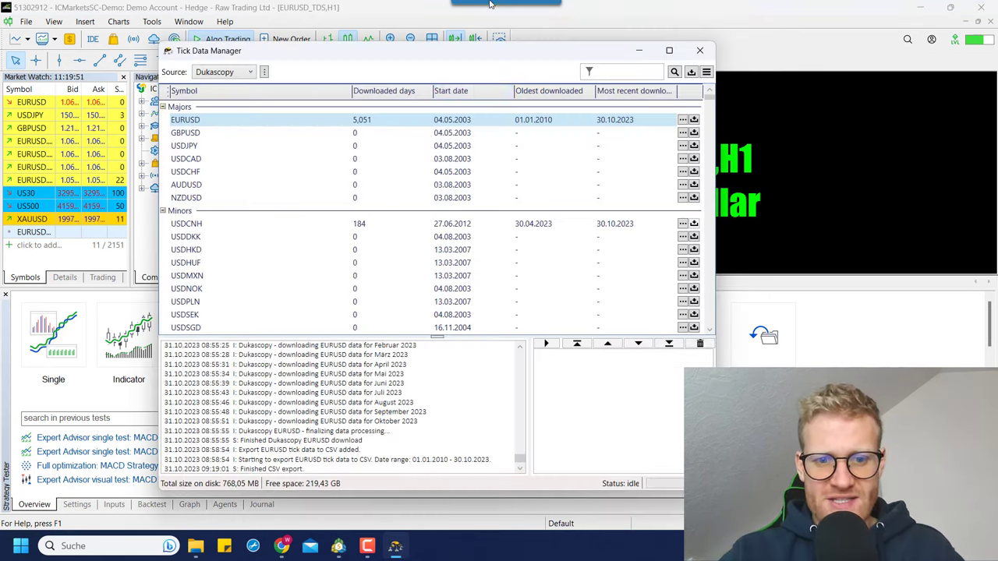
left_click(256, 468)
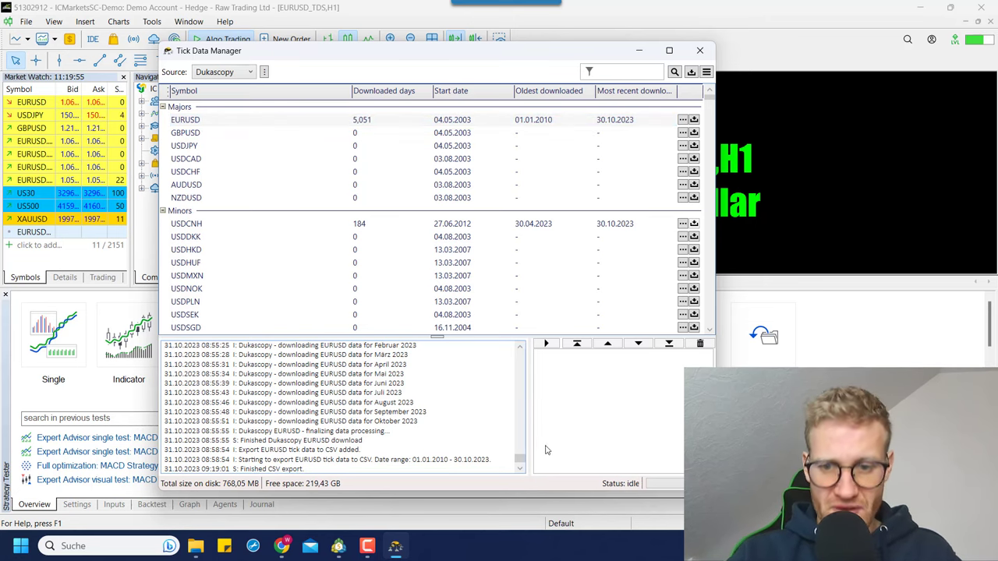
left_click(637, 50)
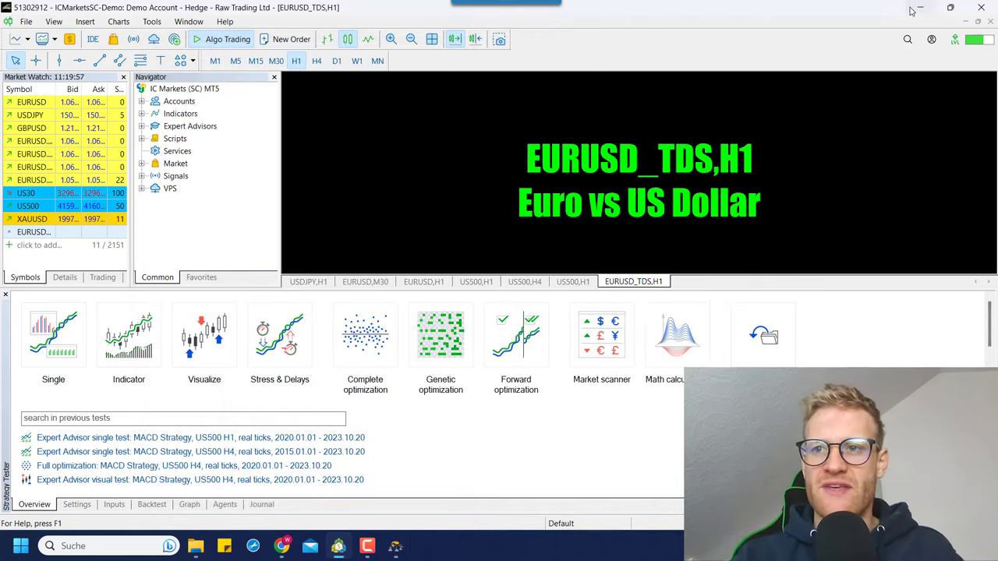
Show the desktop and move the exported EURUSD CSV file to an empty area away from the other icons.
double_click(911, 11)
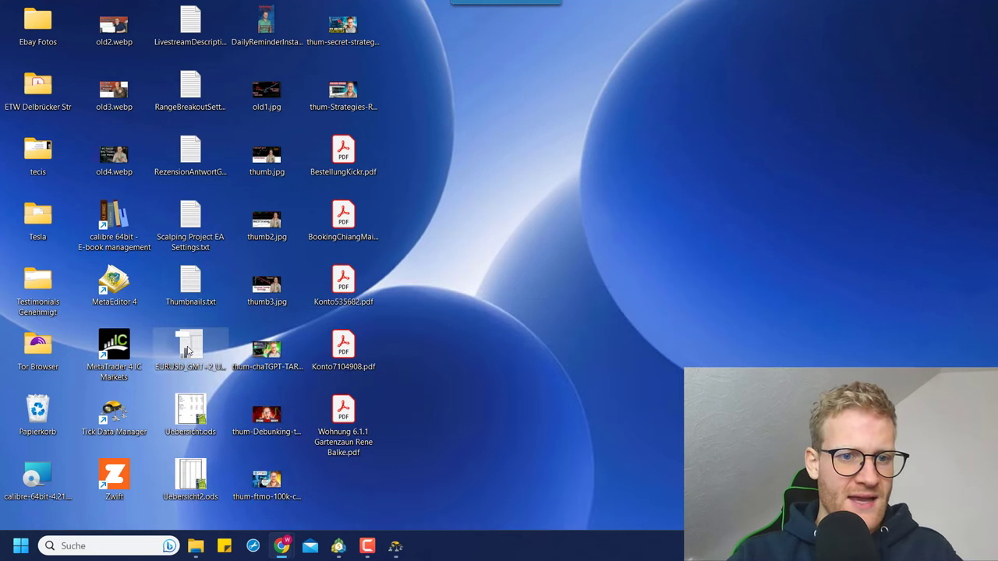
left_click_drag(195, 354, 572, 288)
right_click(581, 312)
key("Escape")
Check the file size of EURUSD_GMT+2_US-DST.csv in its properties and close them.
right_click(588, 278)
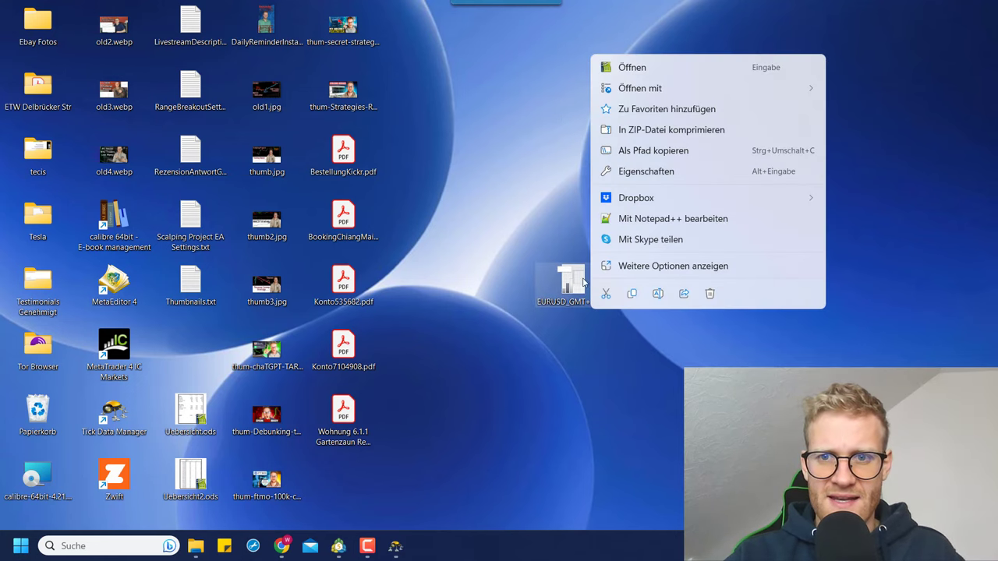
left_click(574, 283)
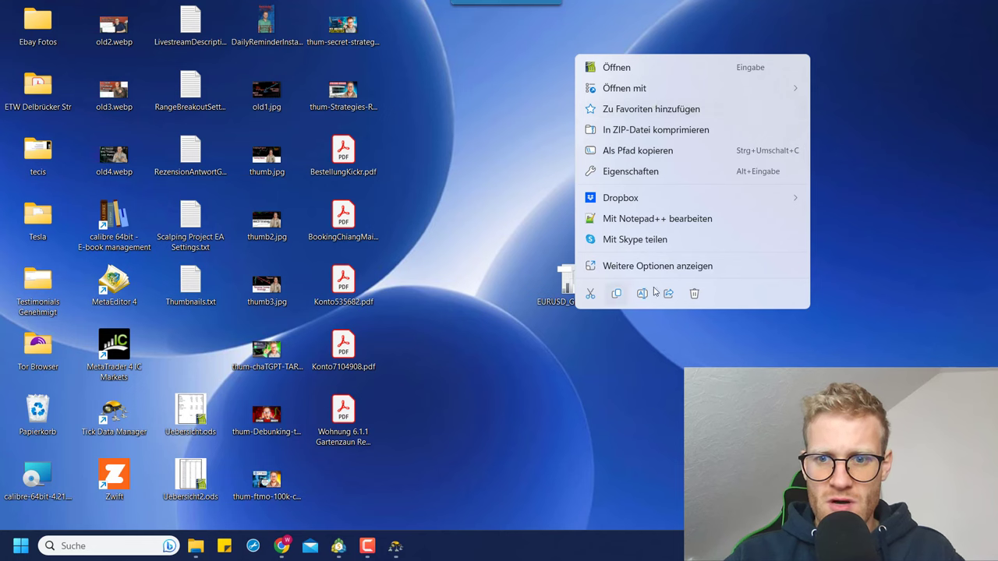
left_click(624, 172)
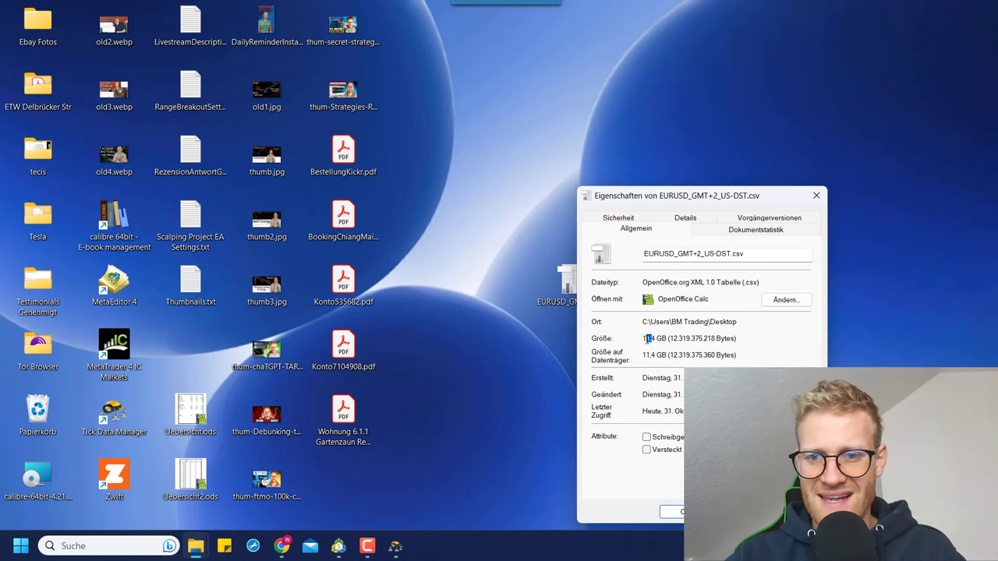
left_click_drag(728, 201, 595, 119)
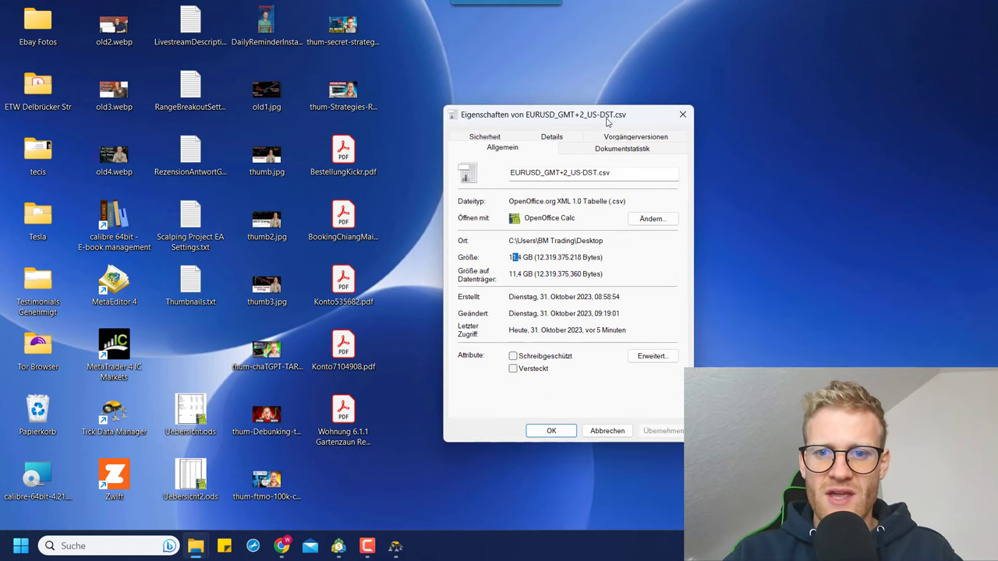
left_click(683, 116)
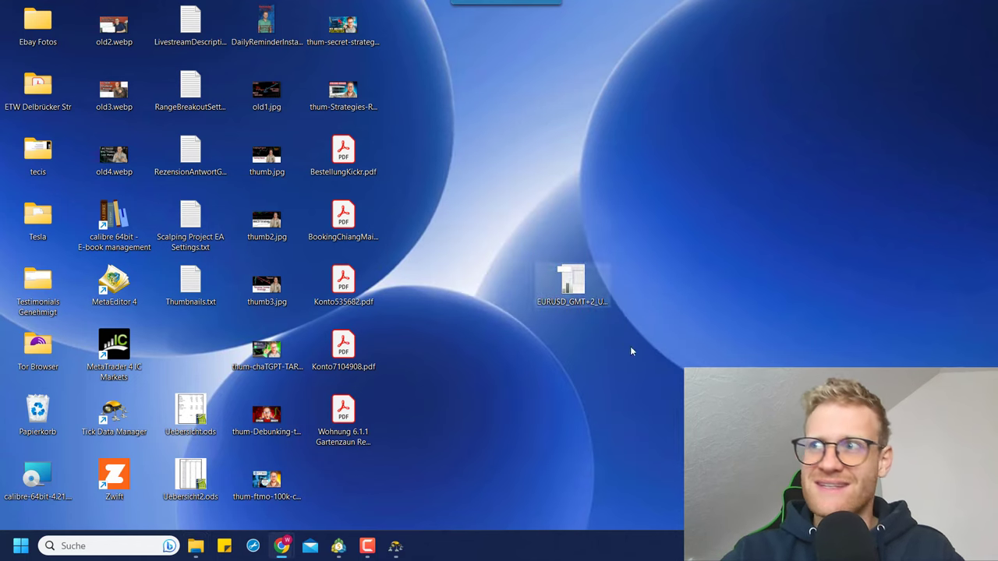
Switch back to MetaTrader 5 and open the tick data view for EURUSD_TDS in the Symbols window.
mouse_move(347, 545)
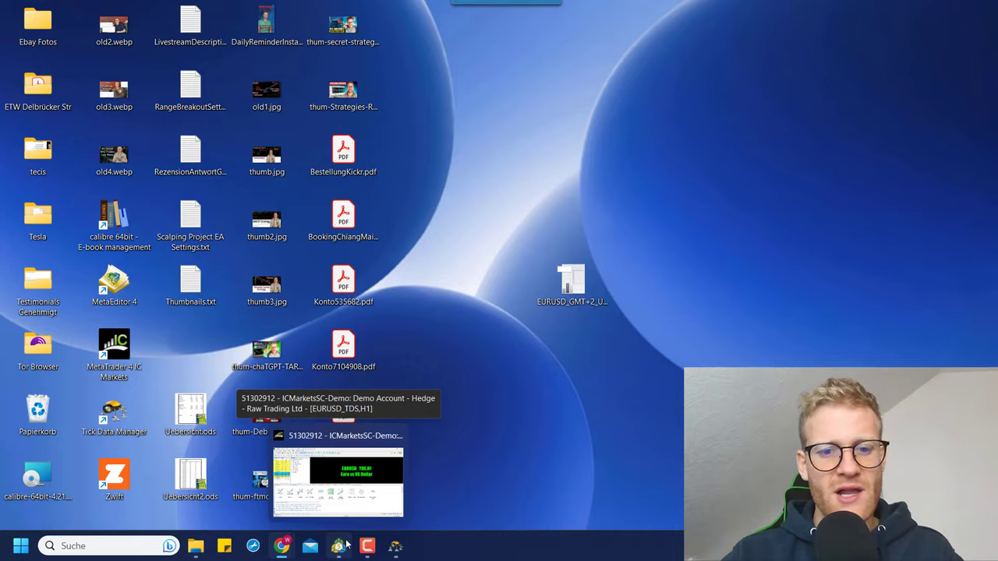
left_click(347, 545)
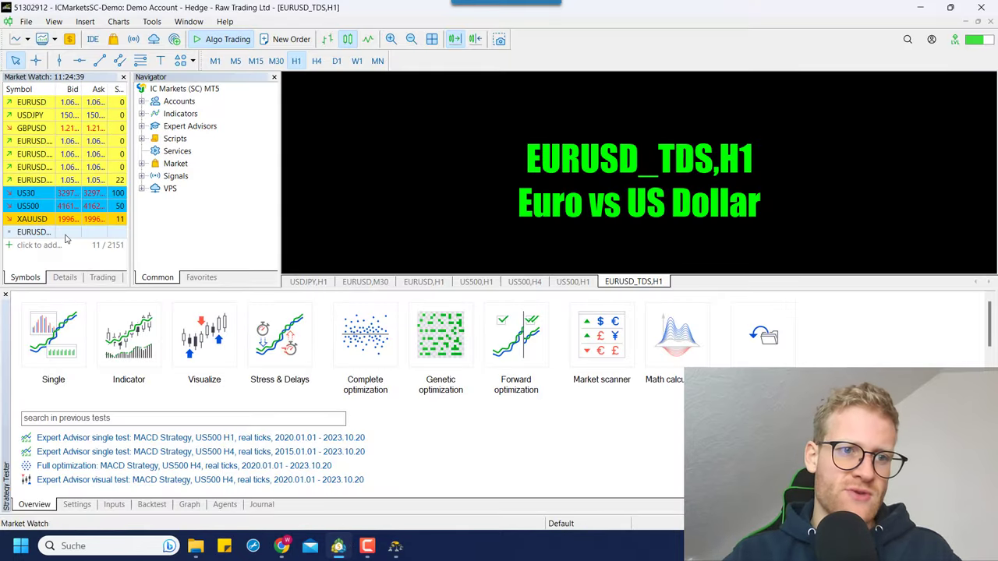
left_click(66, 235)
right_click(31, 233)
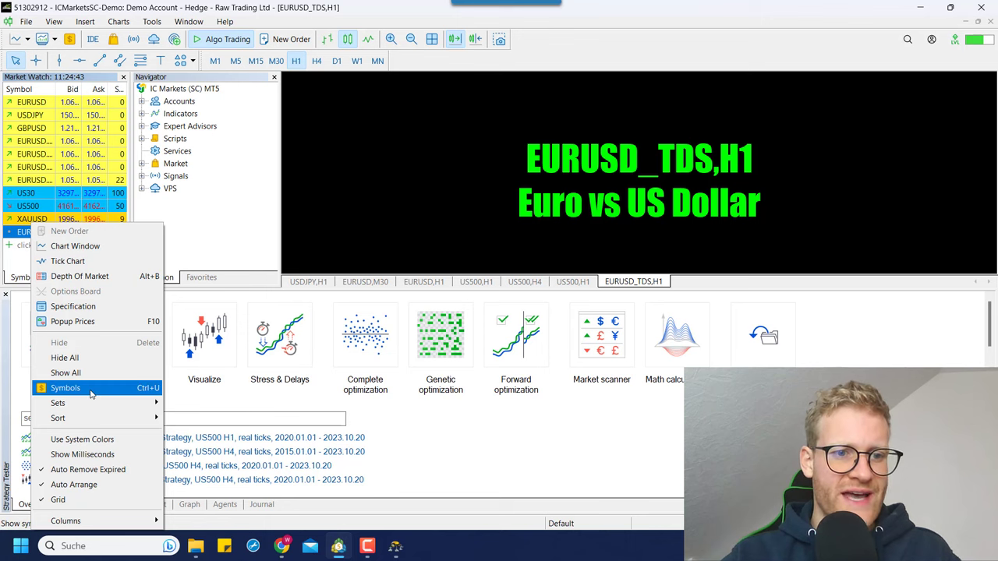
left_click(65, 388)
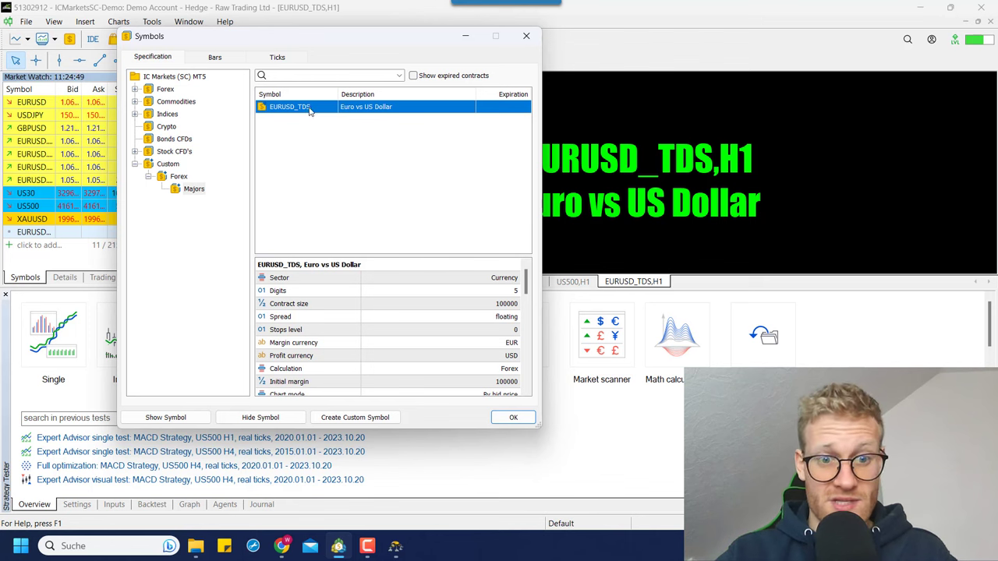
left_click(277, 57)
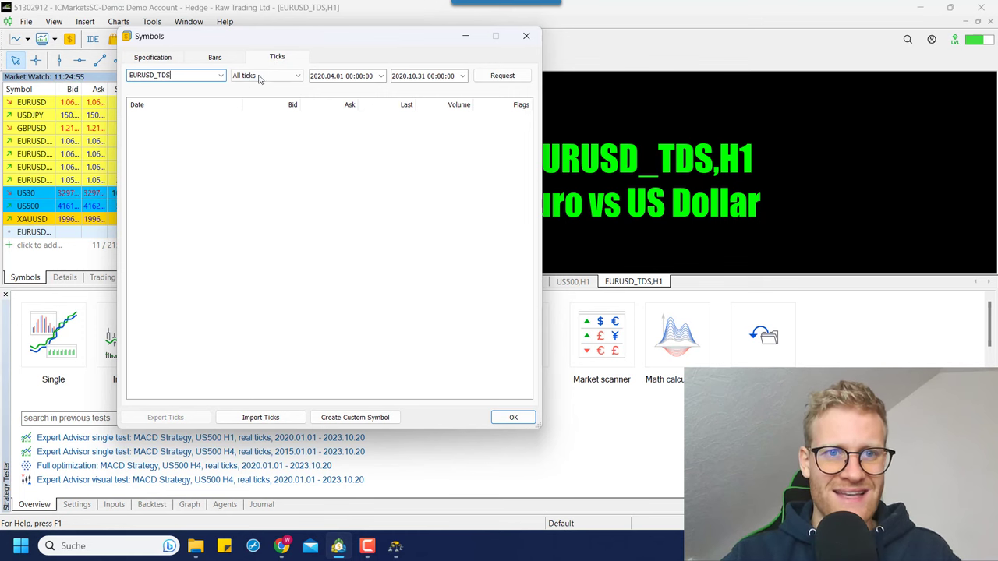
left_click_drag(321, 44, 329, 45)
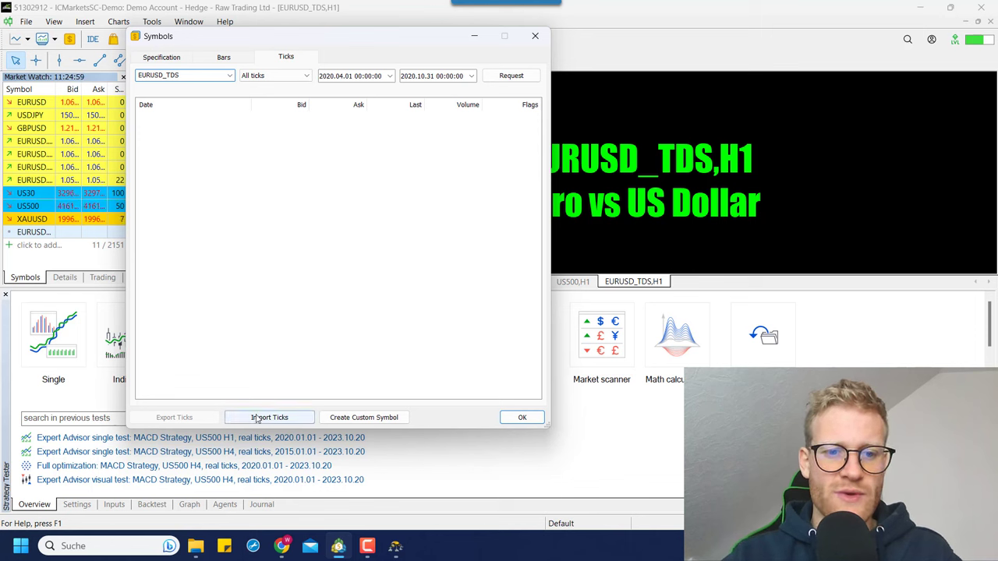
Start a tick import for EURUSD_TDS and load EURUSD_GMT+2_US-DST.csv from the desktop as its source file.
left_click(262, 418)
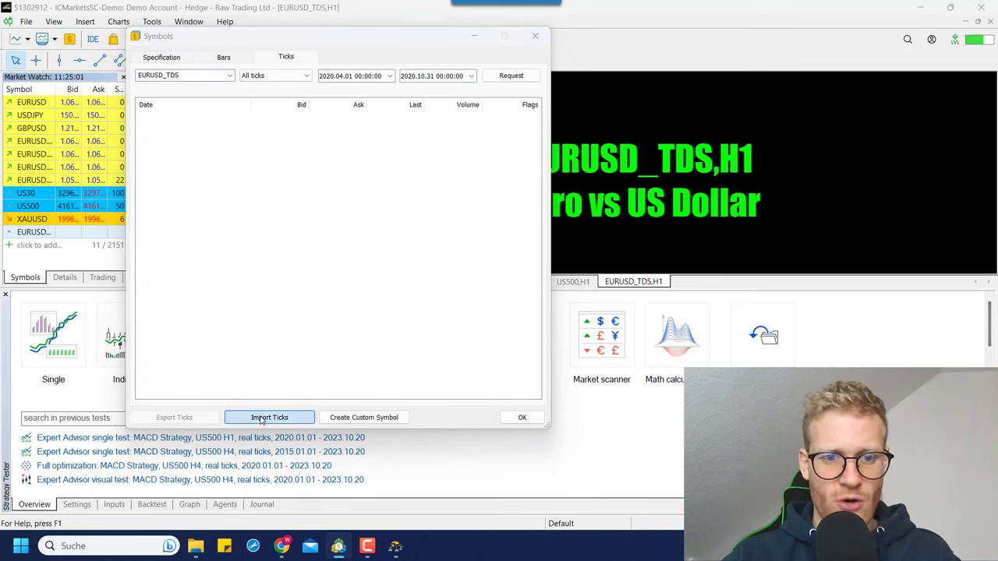
left_click(490, 155)
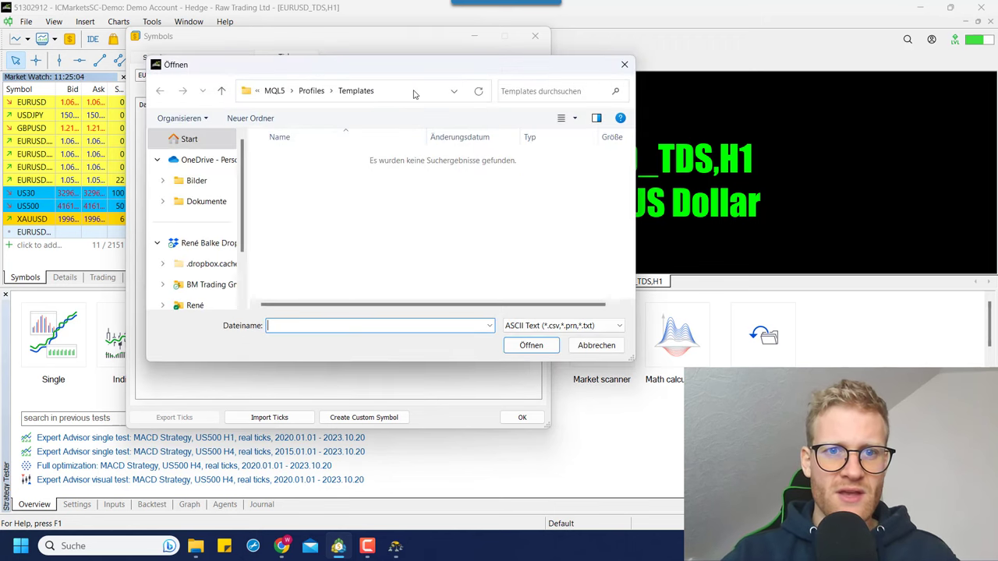
left_click(414, 90)
type("desktop")
key("Return")
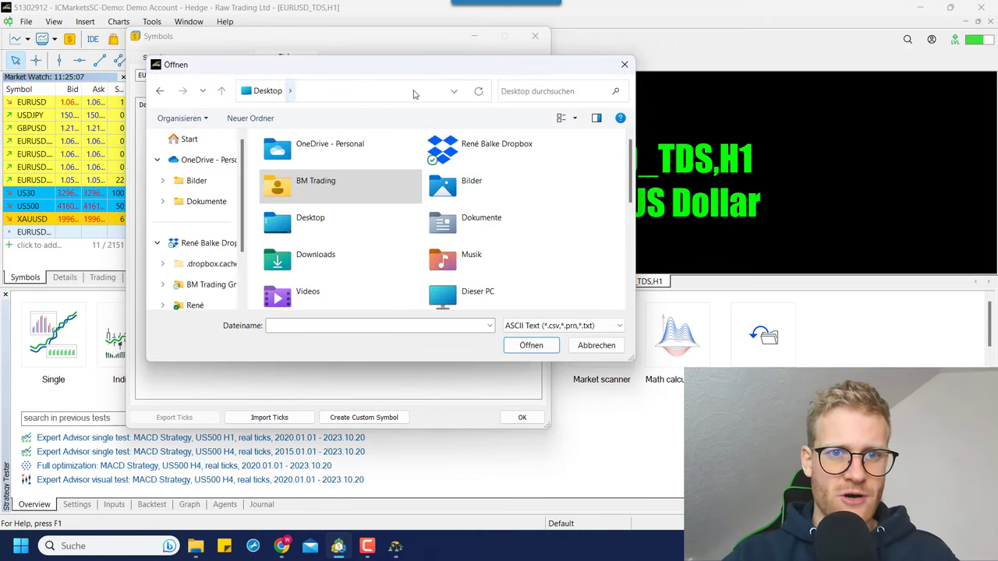
scroll(374, 218, "down", 6)
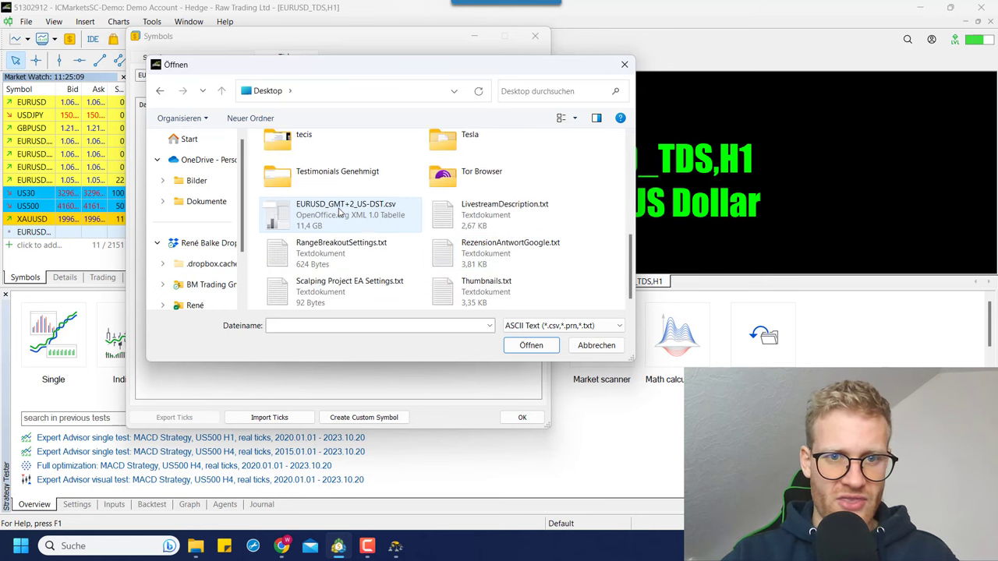
left_click(339, 204)
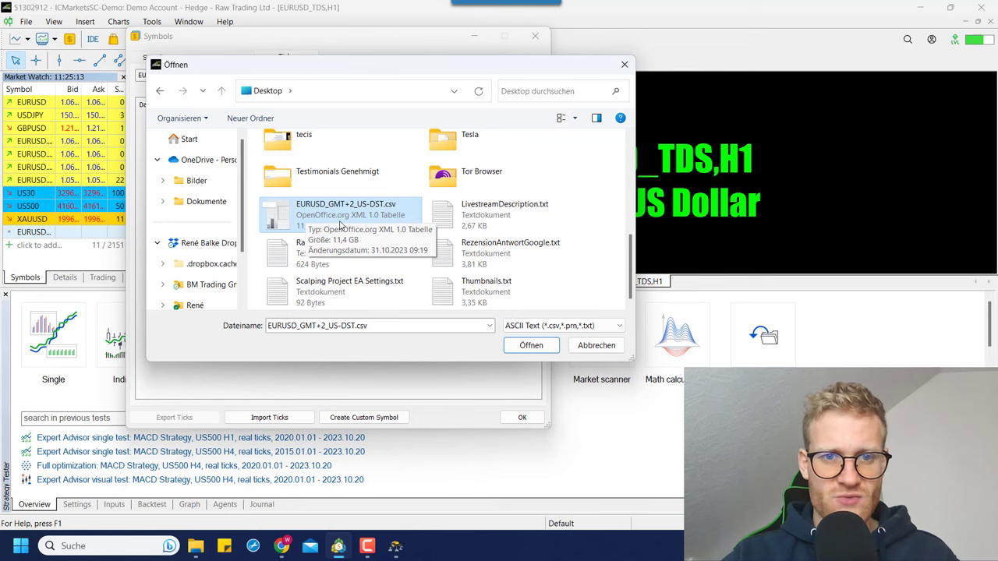
double_click(301, 220)
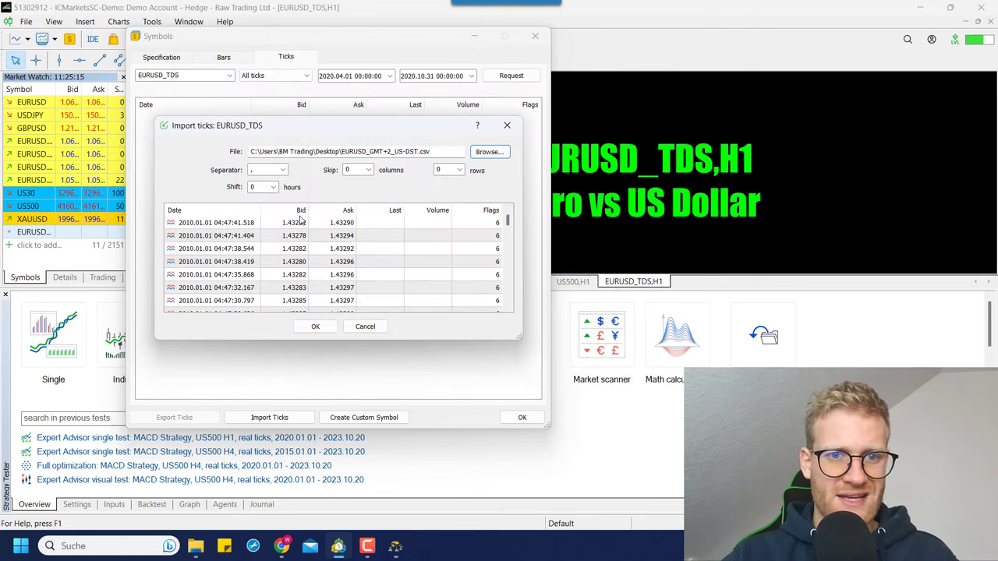
Import the previewed ticks with the comma separator and zero shift, and reposition the Symbols window while checking the chart behind it.
mouse_move(508, 226)
left_mouse_down()
mouse_move(513, 312)
mouse_move(493, 204)
mouse_move(508, 285)
mouse_move(505, 209)
left_mouse_up()
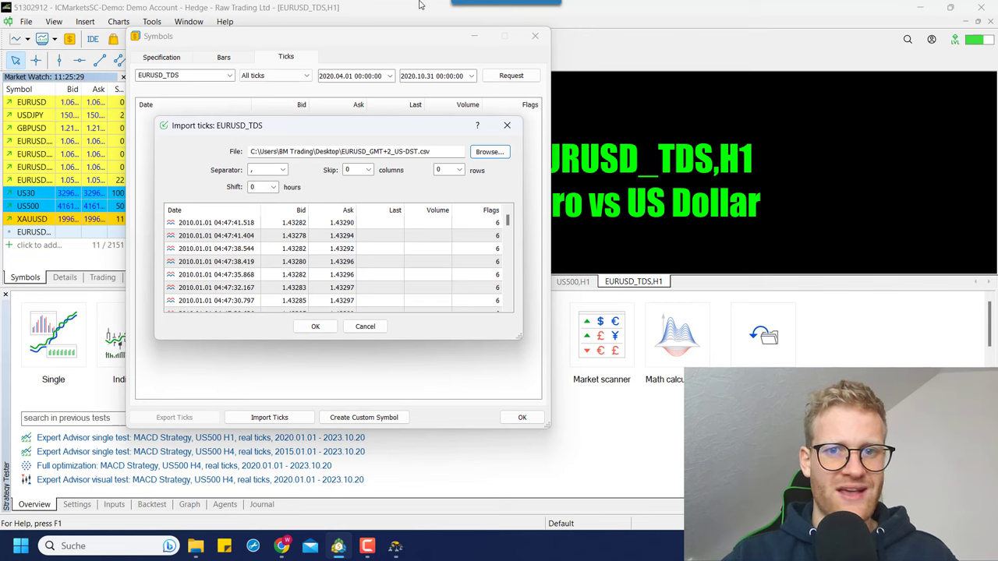
left_click(315, 327)
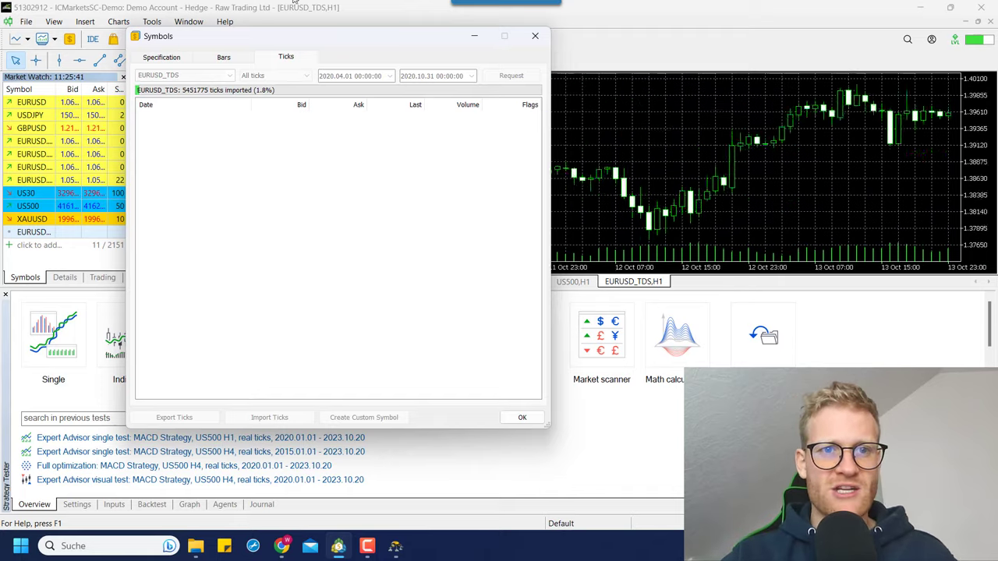
left_click_drag(308, 40, 358, 379)
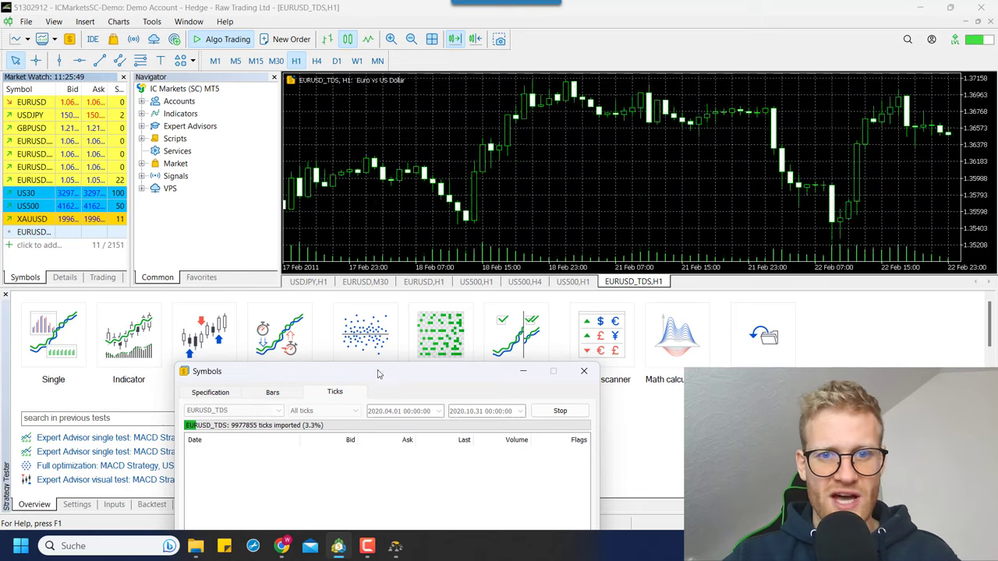
left_click_drag(377, 375, 389, 62)
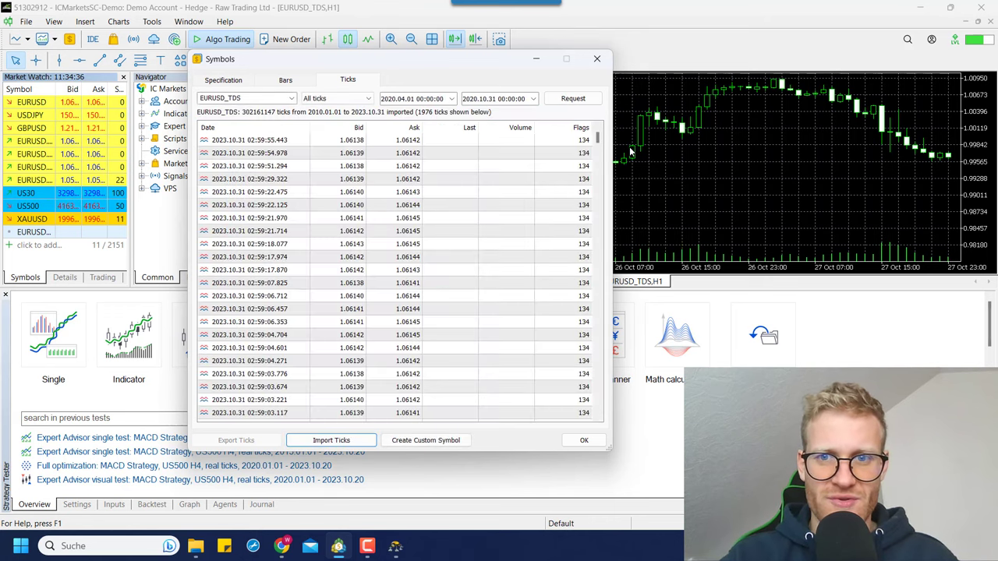
Look over the imported EURUSD_TDS ticks and the symbol's bar data, and close the Symbols window.
left_click_drag(598, 138, 569, 107)
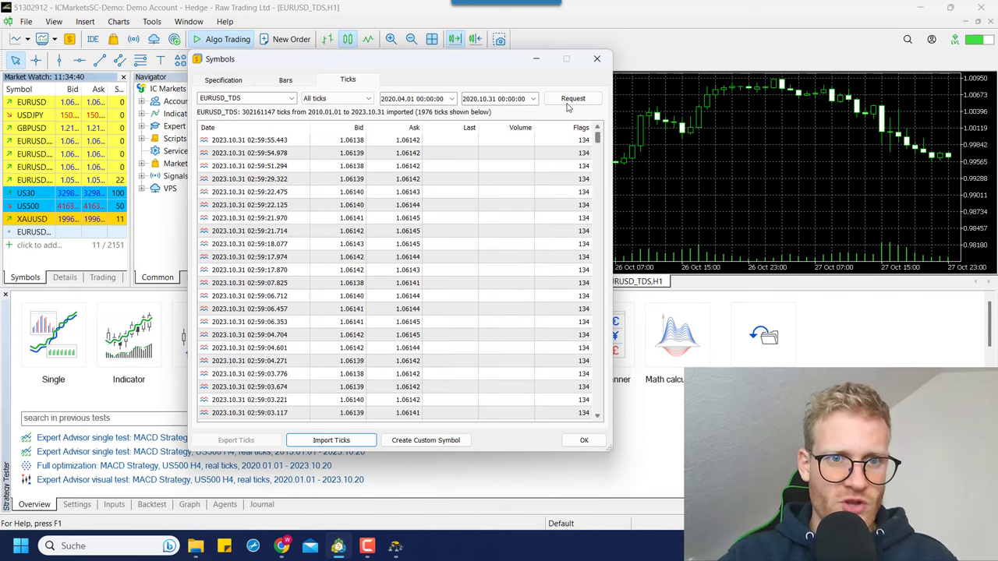
left_click_drag(597, 138, 598, 335)
left_click_drag(621, 243, 622, 86)
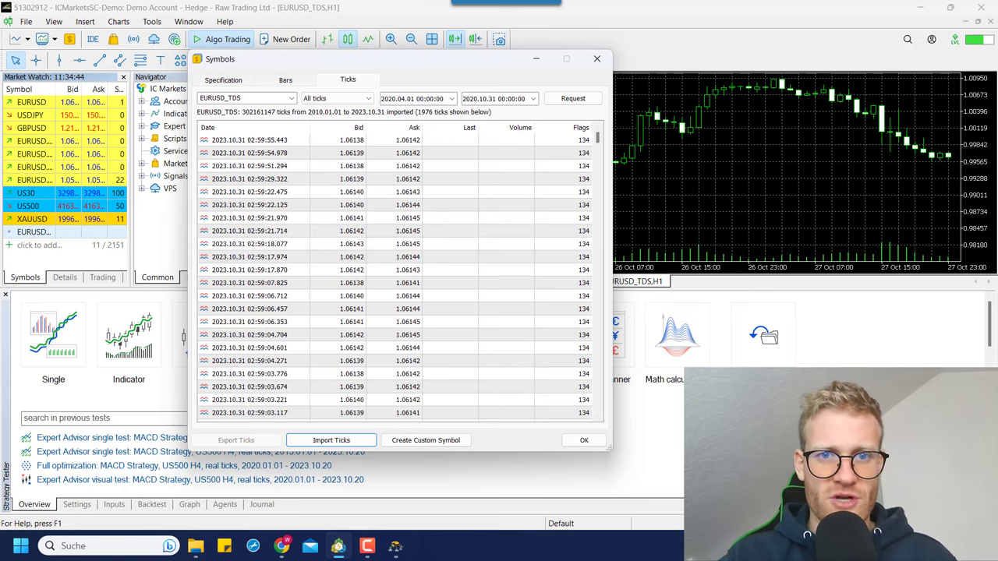
left_click(310, 81)
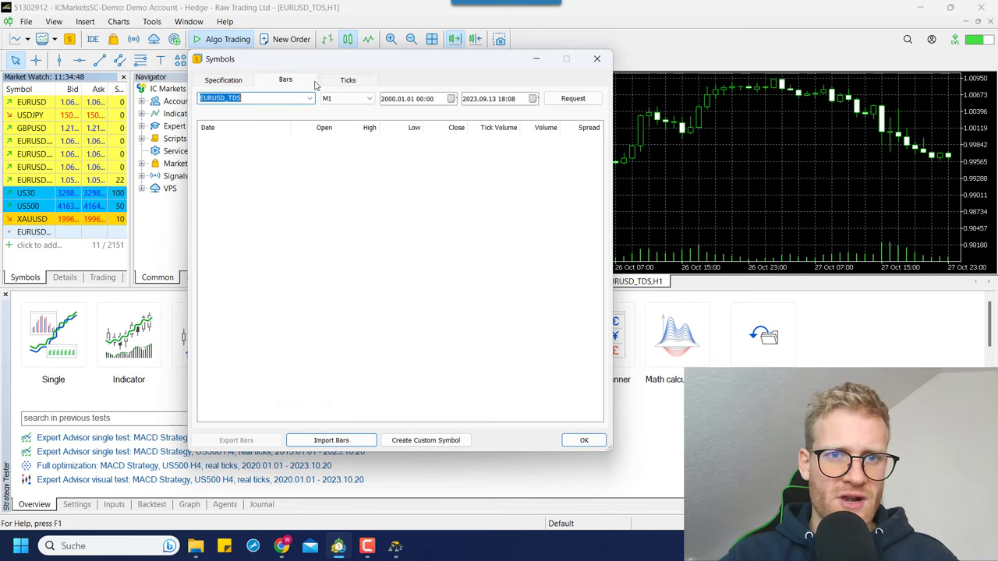
left_click(348, 82)
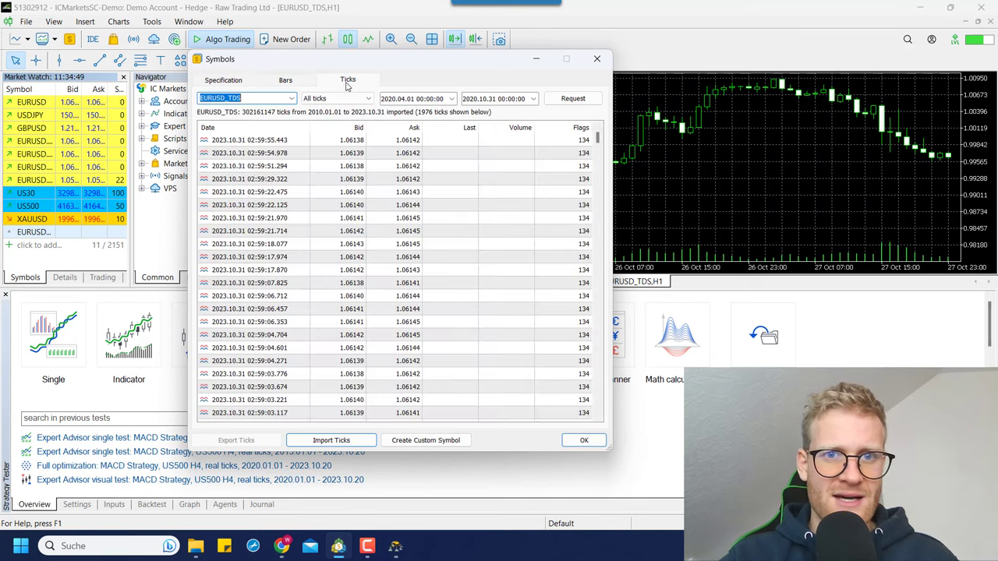
left_click(599, 61)
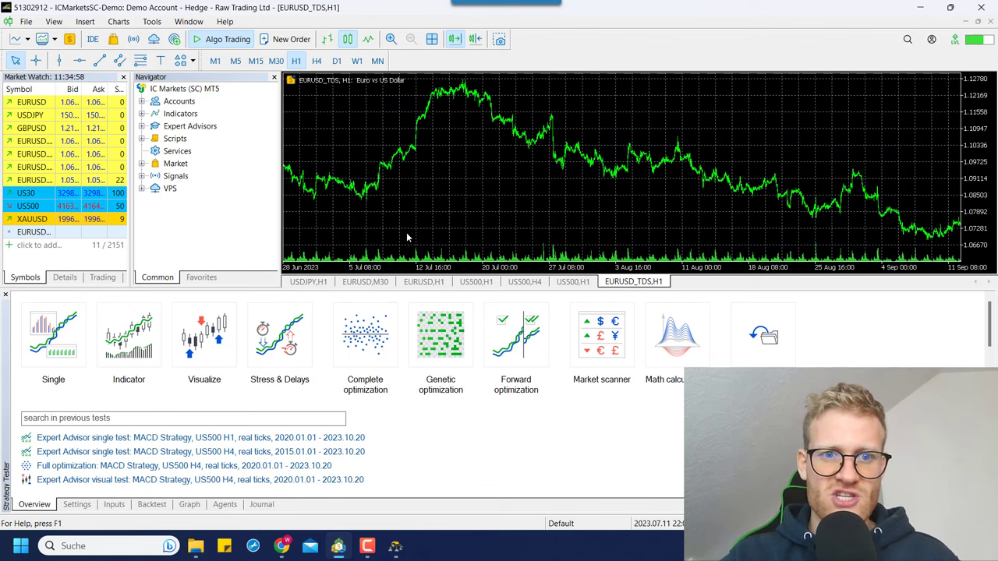
Examine the EURUSD_TDS chart history on the H1, D1 and M1 timeframes, going back to January 2010 on the daily chart.
left_click_drag(408, 234, 595, 236)
left_click_drag(399, 159, 611, 122)
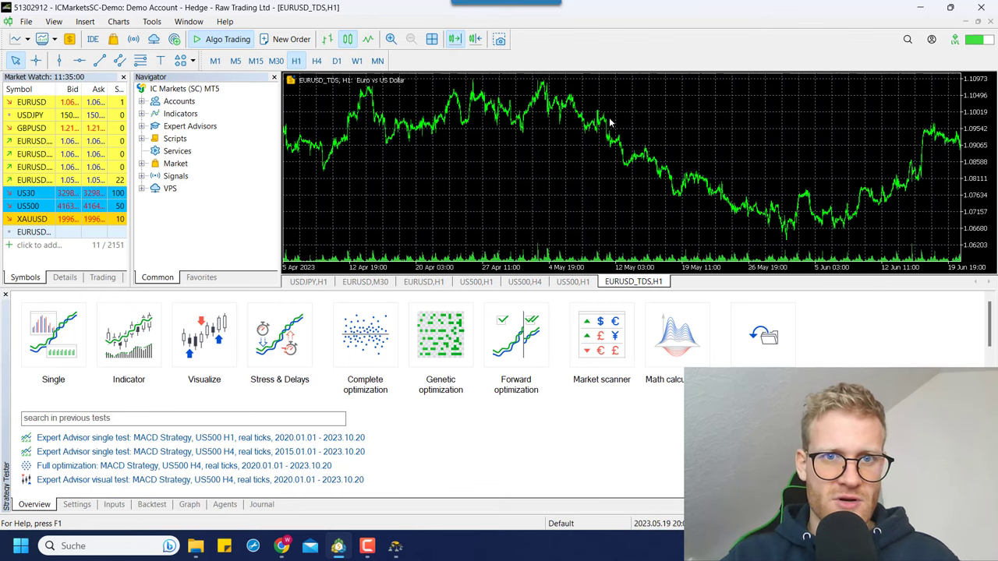
left_click(336, 61)
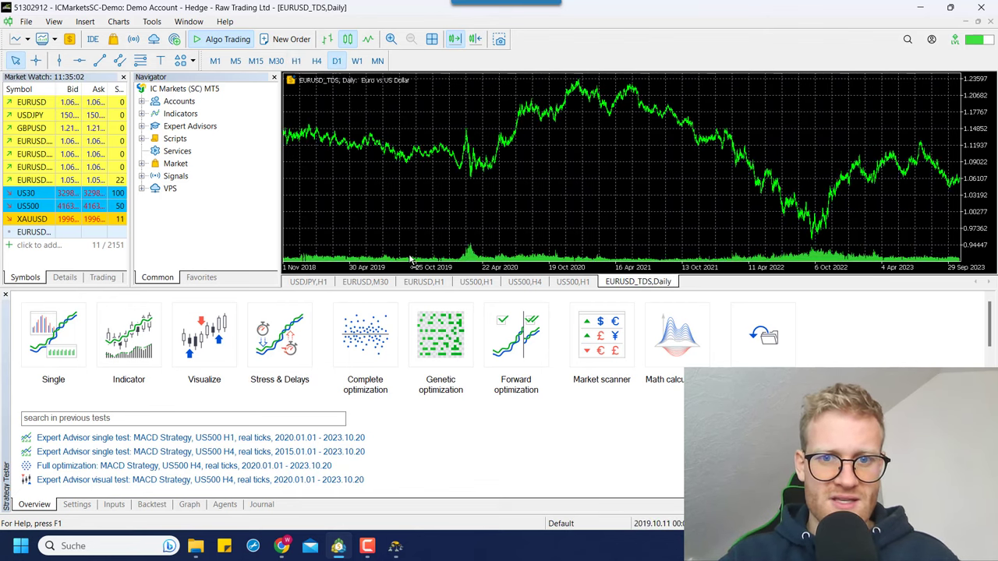
left_click_drag(355, 201, 553, 246)
left_click_drag(388, 234, 988, 224)
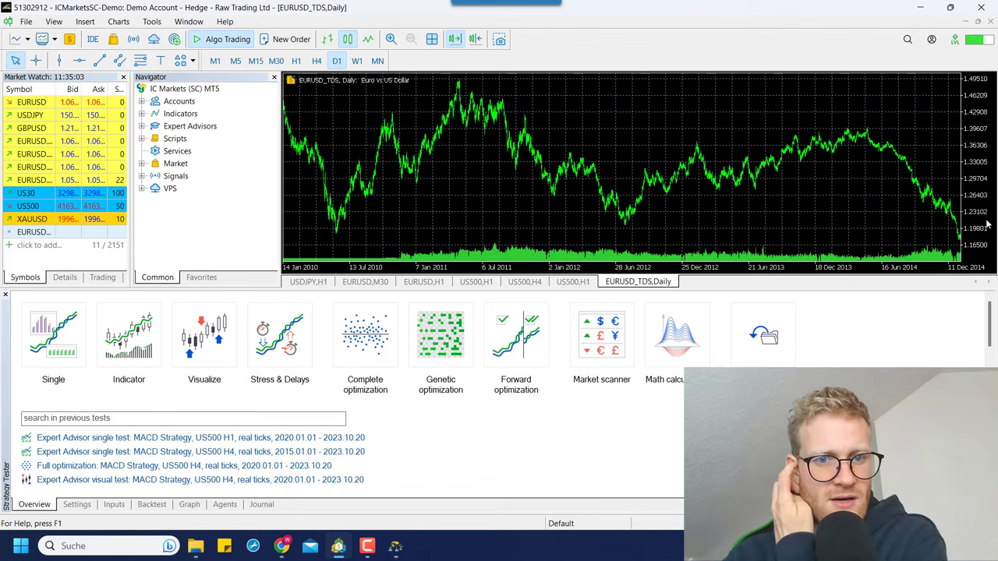
left_click_drag(587, 222, 612, 225)
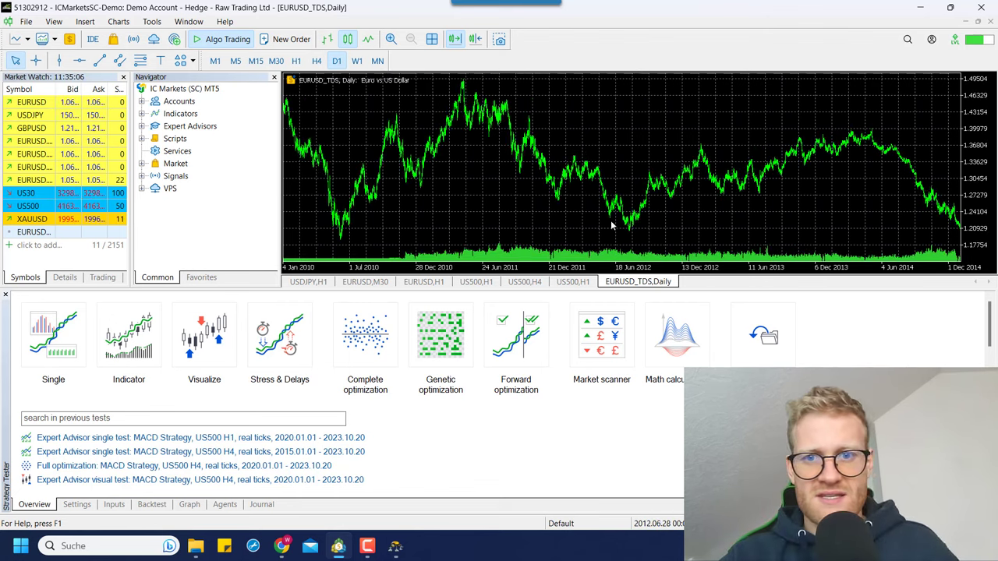
left_click_drag(862, 209, 383, 49)
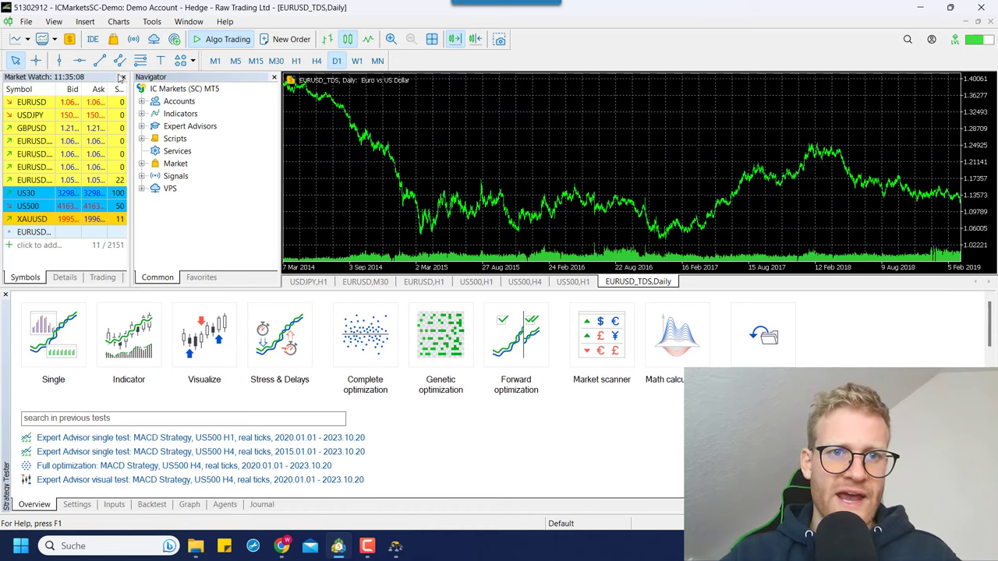
left_click(214, 60)
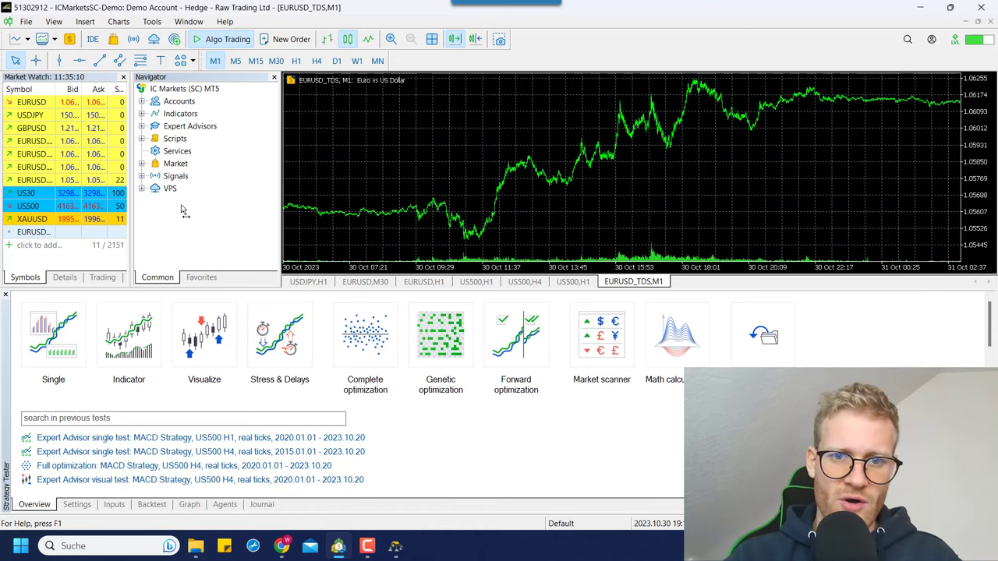
left_click_drag(784, 248, 518, 212)
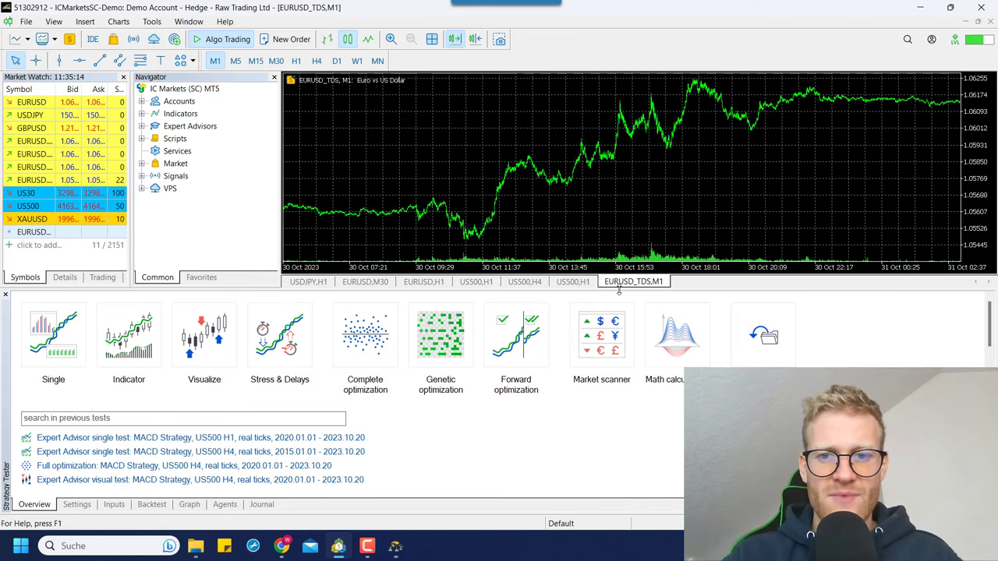
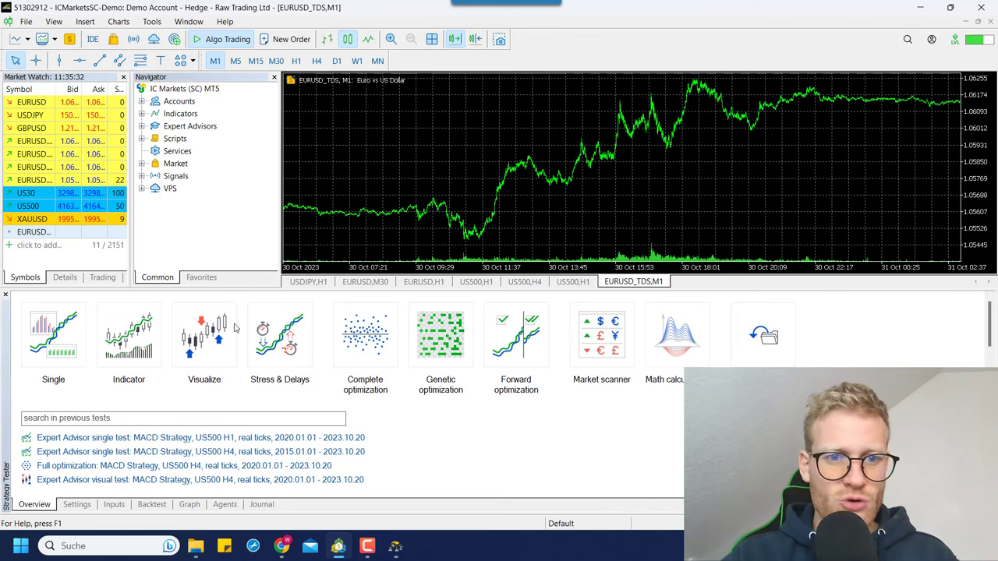
Place the EURUSD M30 chart beside EURUSD_TDS in the chart order, and set it to H1 with chart shift off.
left_click(363, 282)
left_click_drag(361, 285, 599, 287)
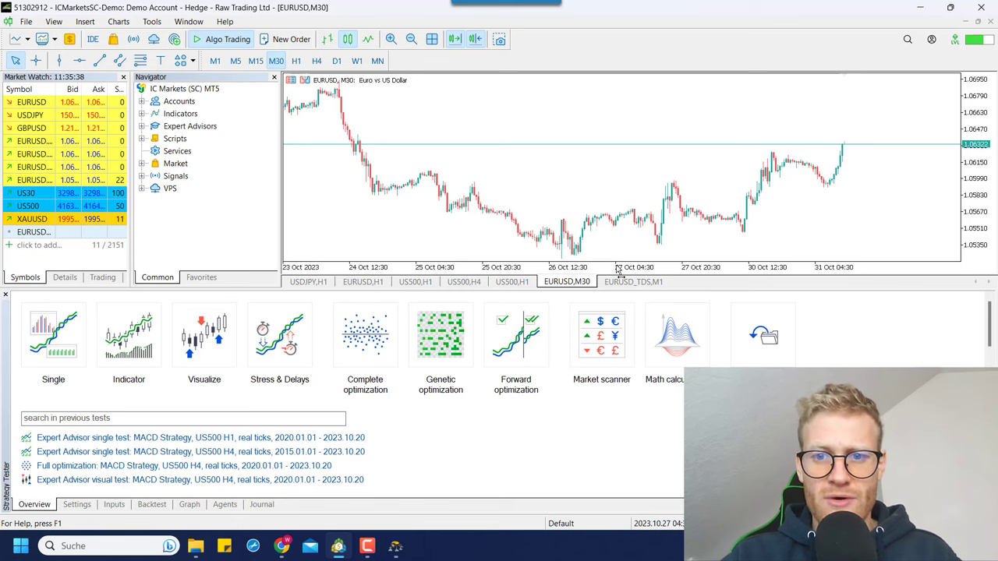
scroll(621, 270, "up", 1)
scroll(557, 226, "up", 1)
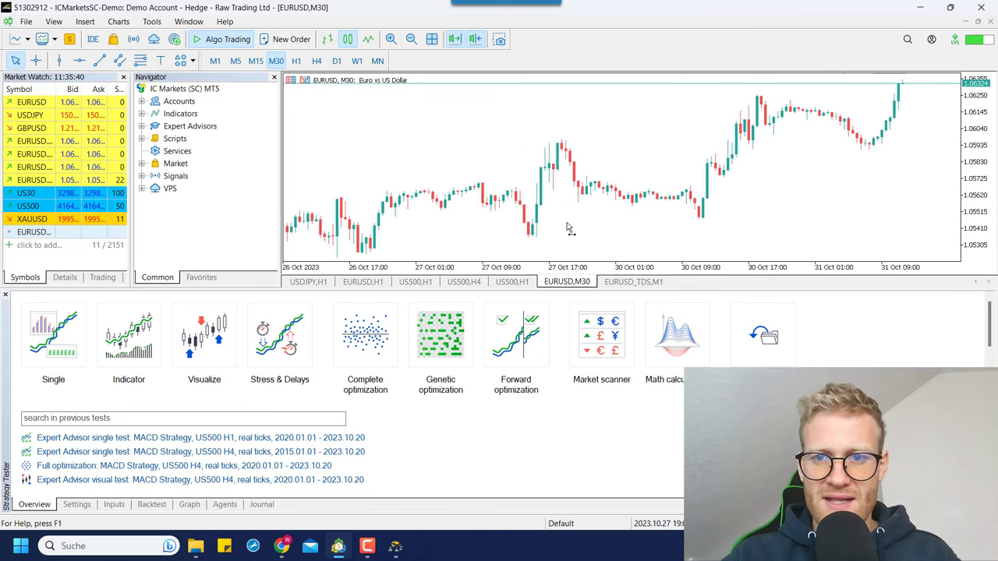
left_click(477, 42)
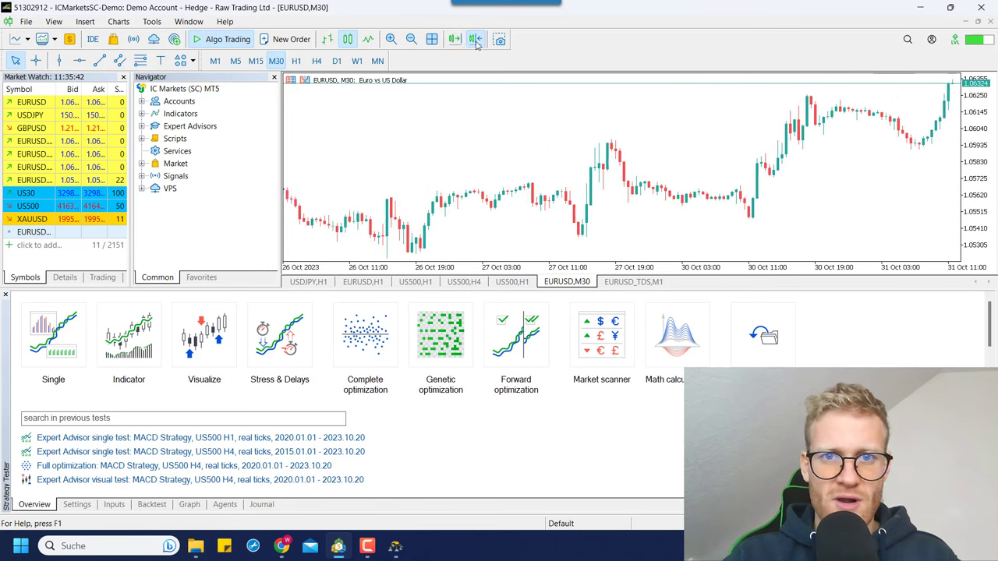
left_click(297, 60)
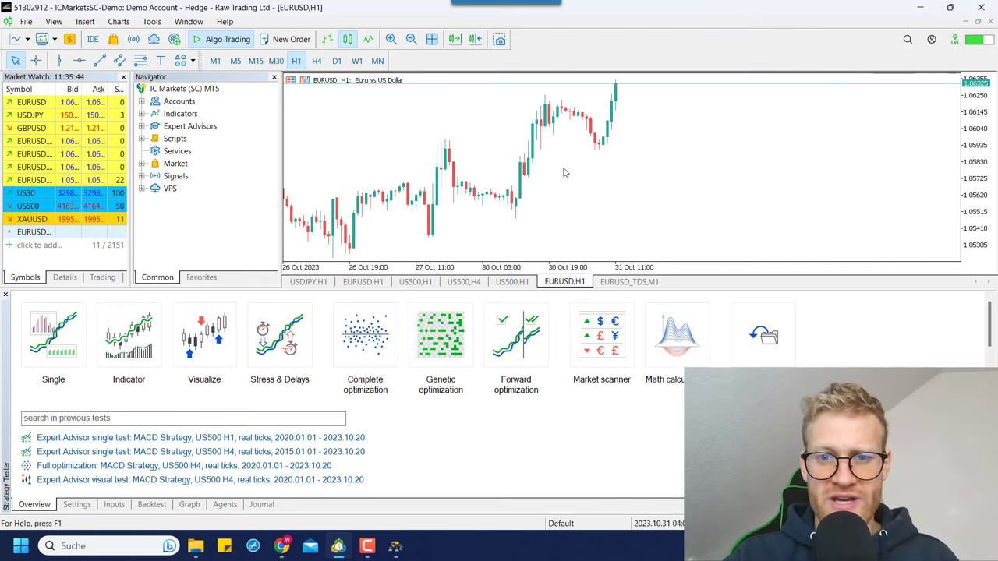
scroll(560, 171, "up", 5)
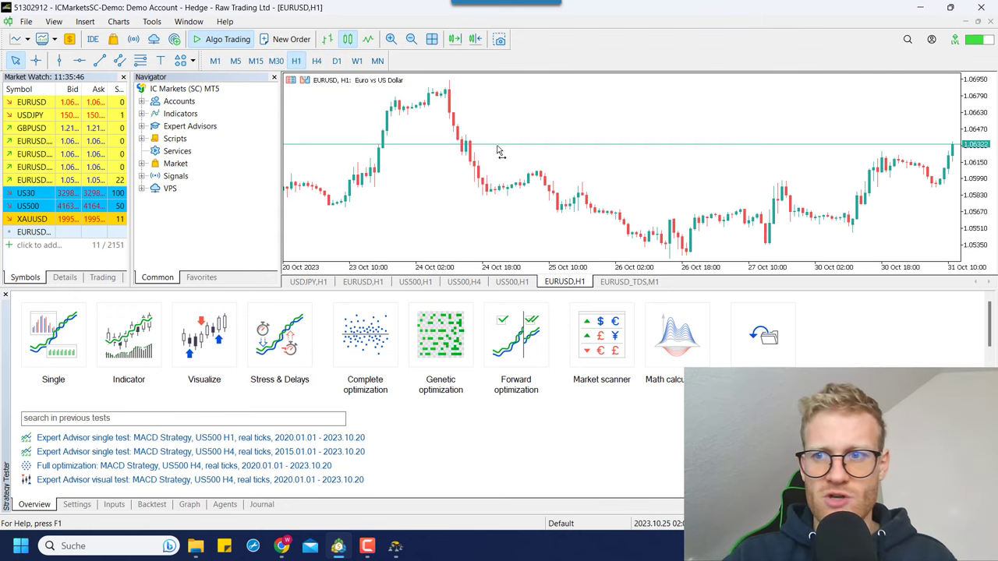
Set the EURUSD_TDS chart to the H1 timeframe and enlarge it until the individual candles are distinguishable.
left_click(630, 282)
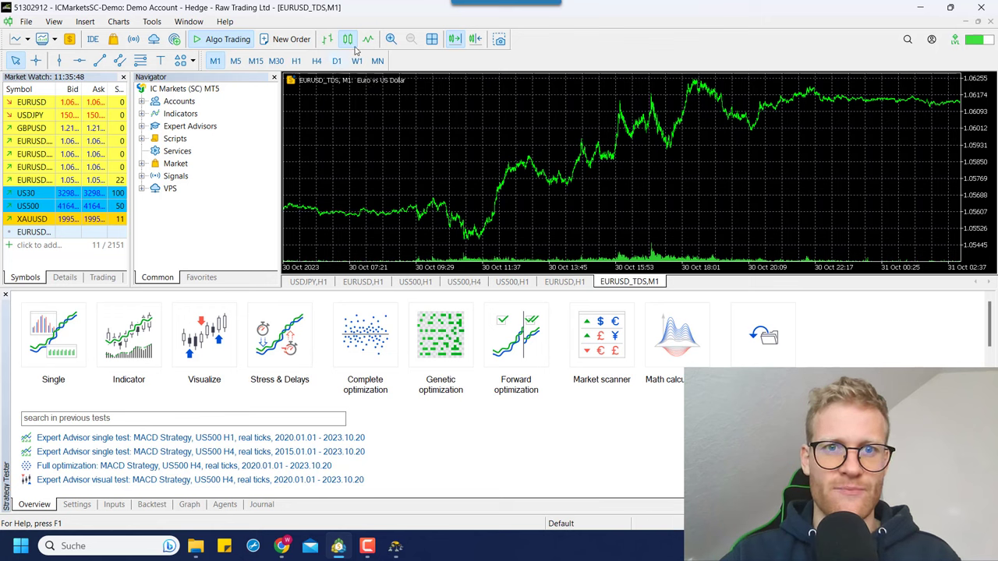
left_click(296, 62)
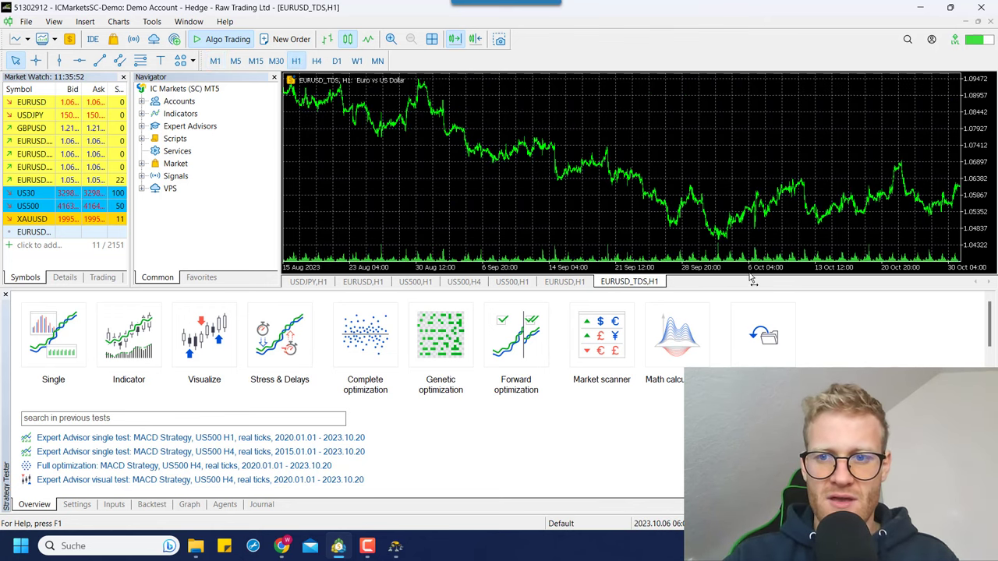
key("plus")
key("plus")
key("plus")
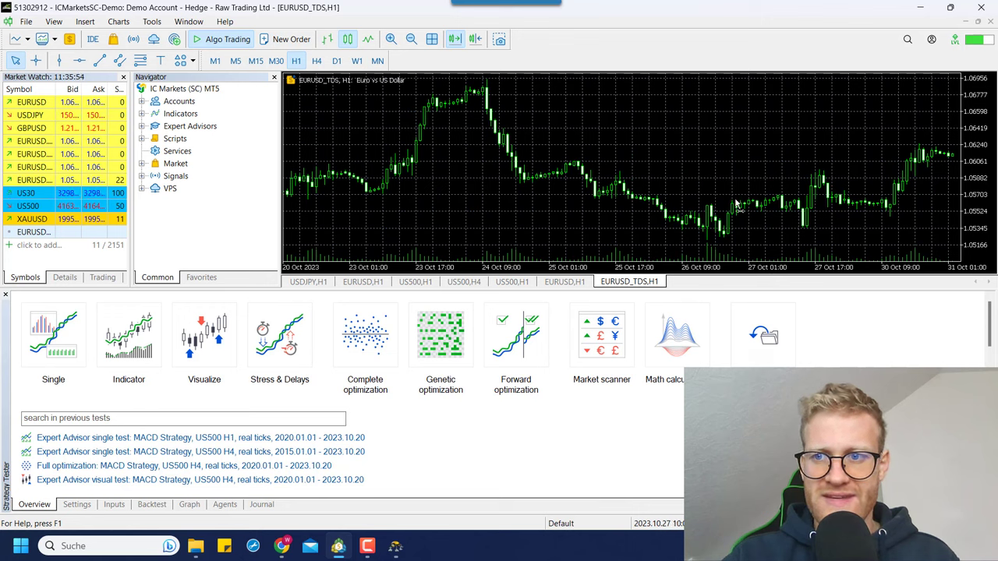
key("plus")
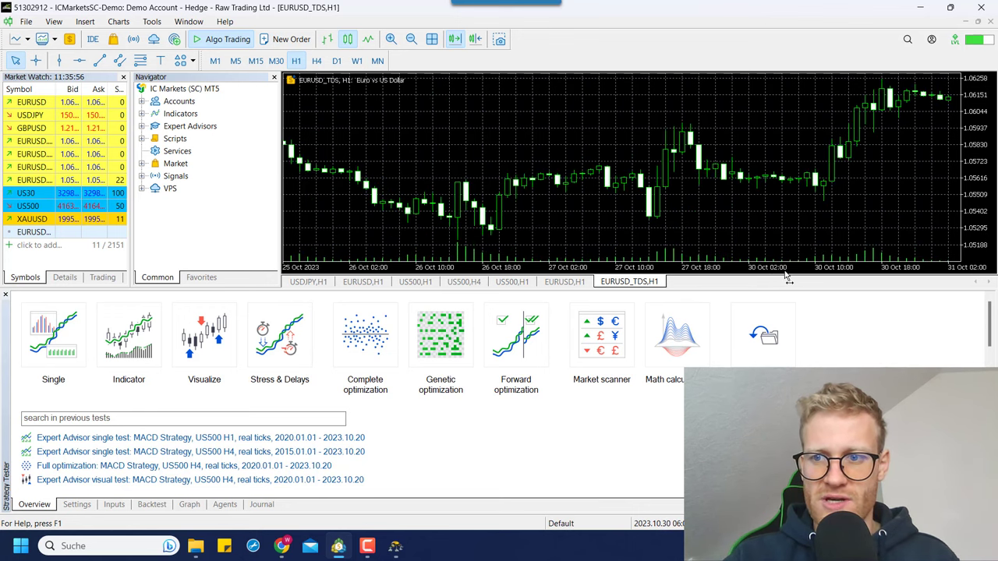
scroll(742, 183, "up", 1)
scroll(822, 181, "down", 1)
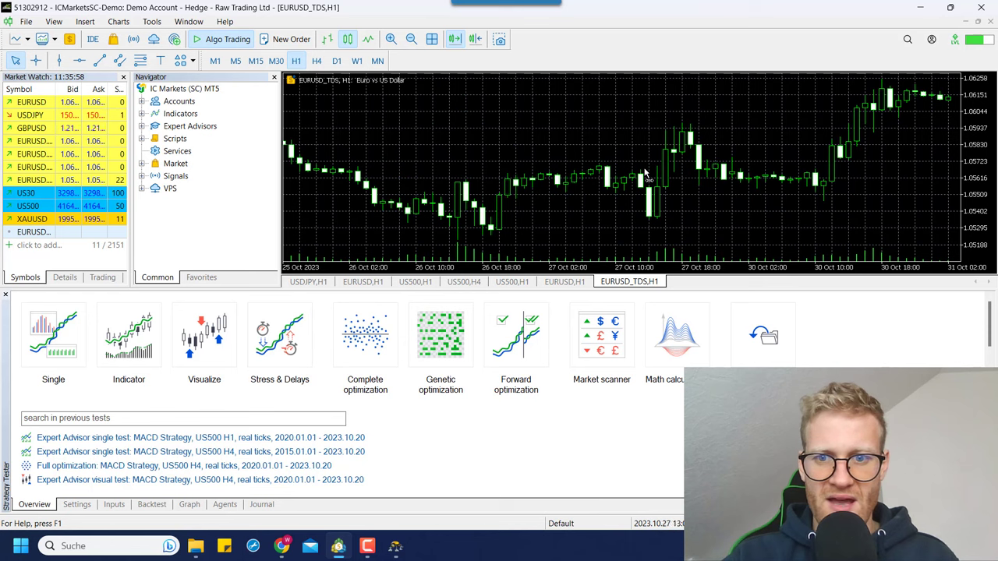
Compare the times of matching candles on the EURUSD_TDS and EURUSD H1 charts with the crosshair, around 30 October 2023 12:00.
middle_click(951, 135)
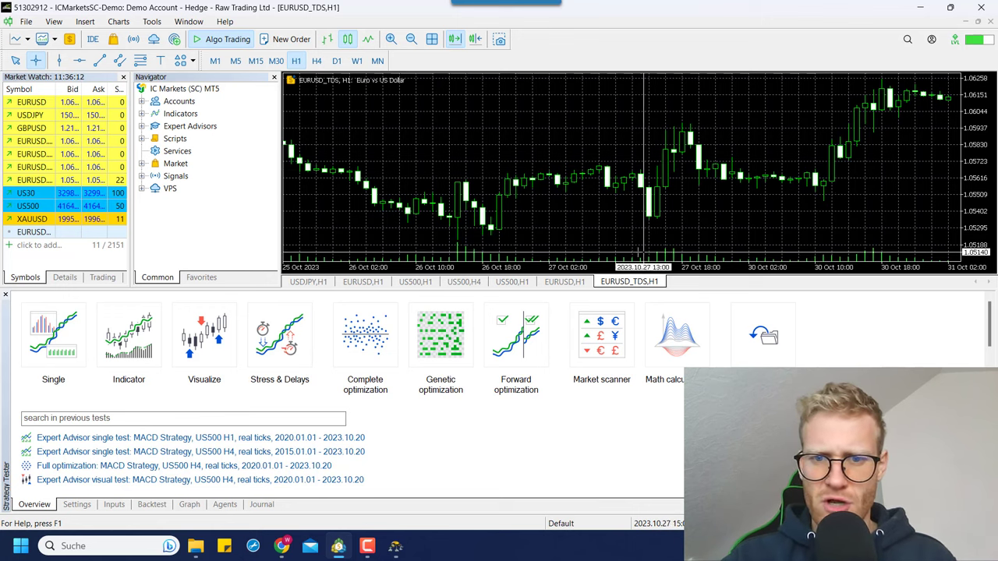
left_click(578, 284)
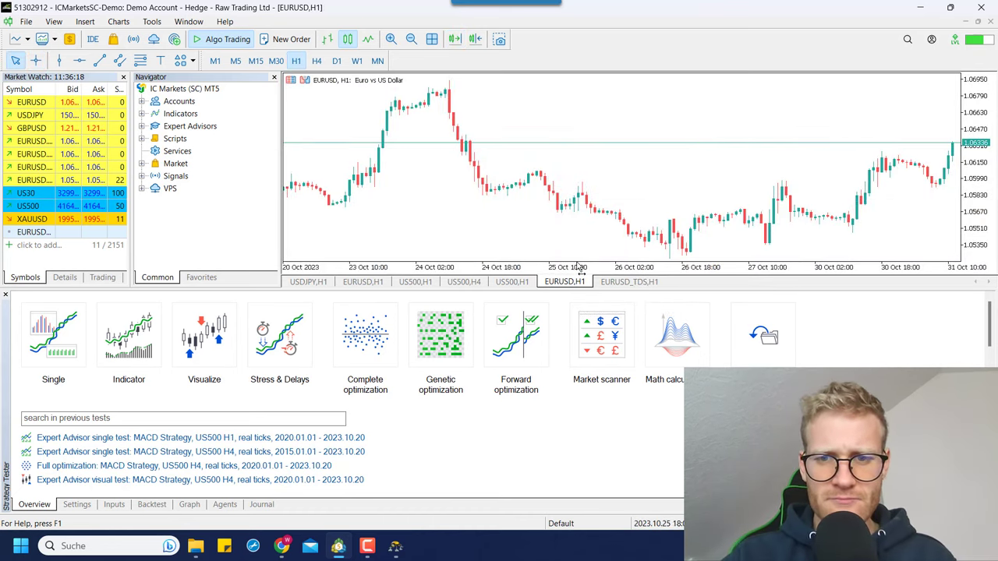
left_click(612, 286)
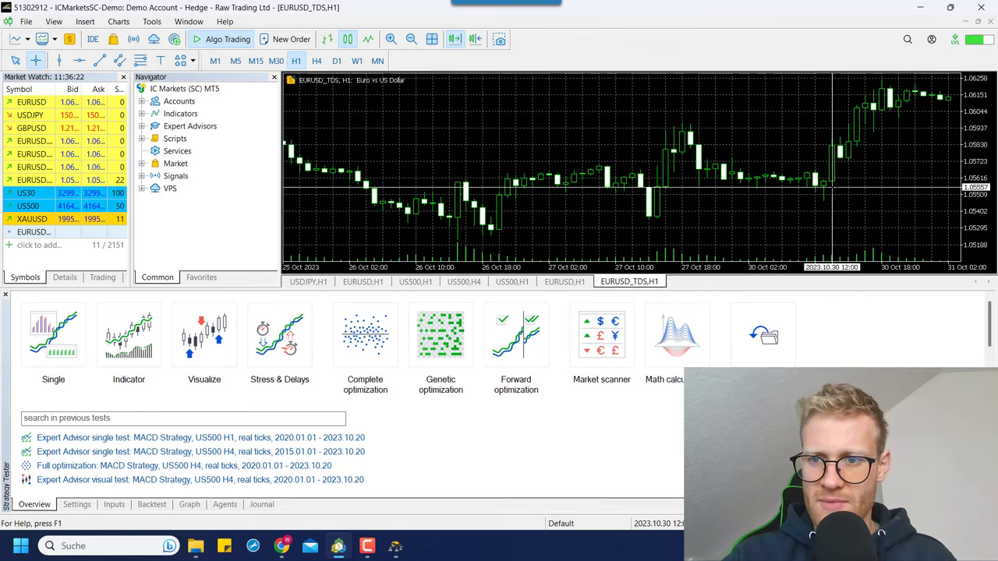
left_click(570, 286)
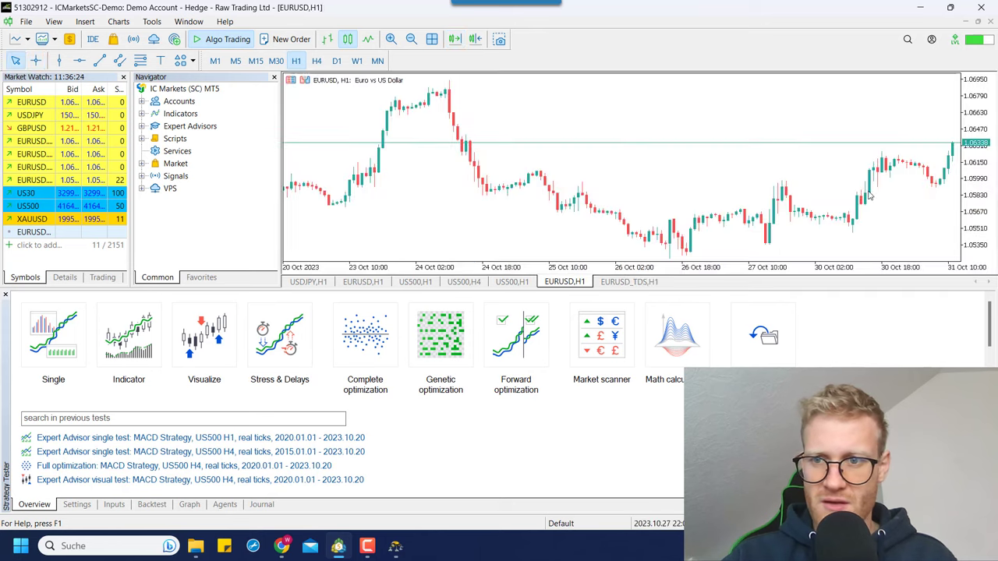
middle_click(886, 209)
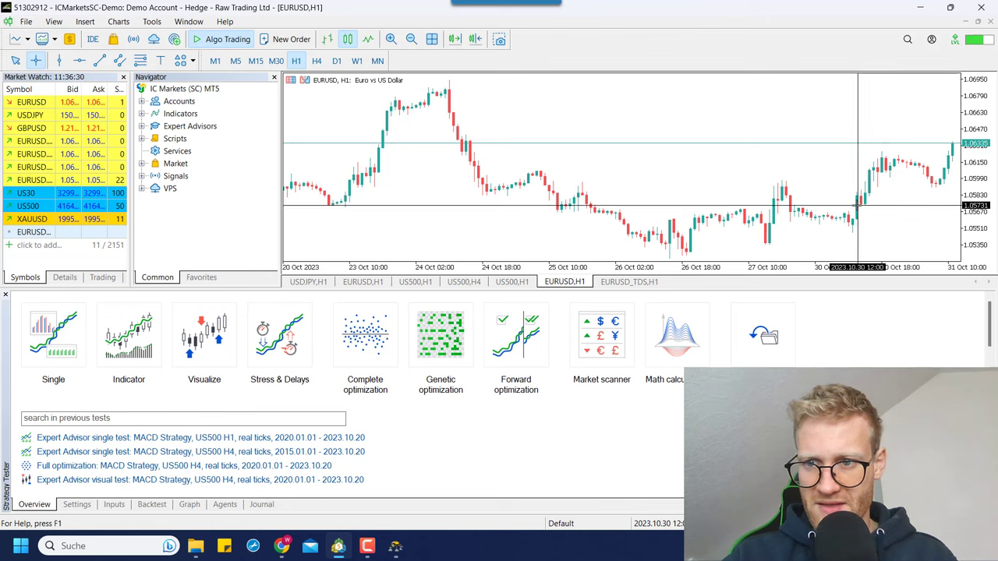
left_click(614, 284)
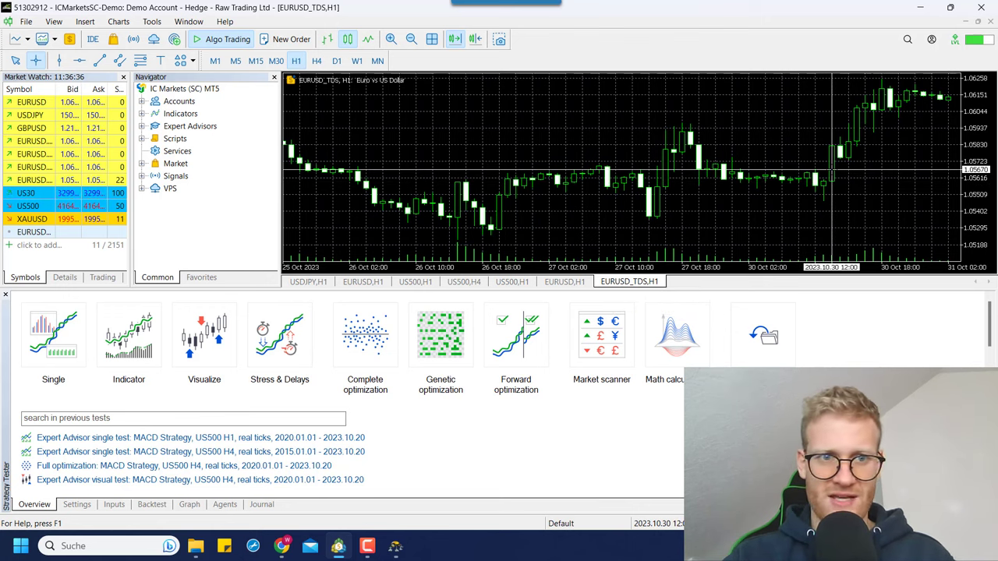
Show the Data Window below the Navigator and resize the two so the symbol tree and the candle values are both readable.
key("ctrl+d")
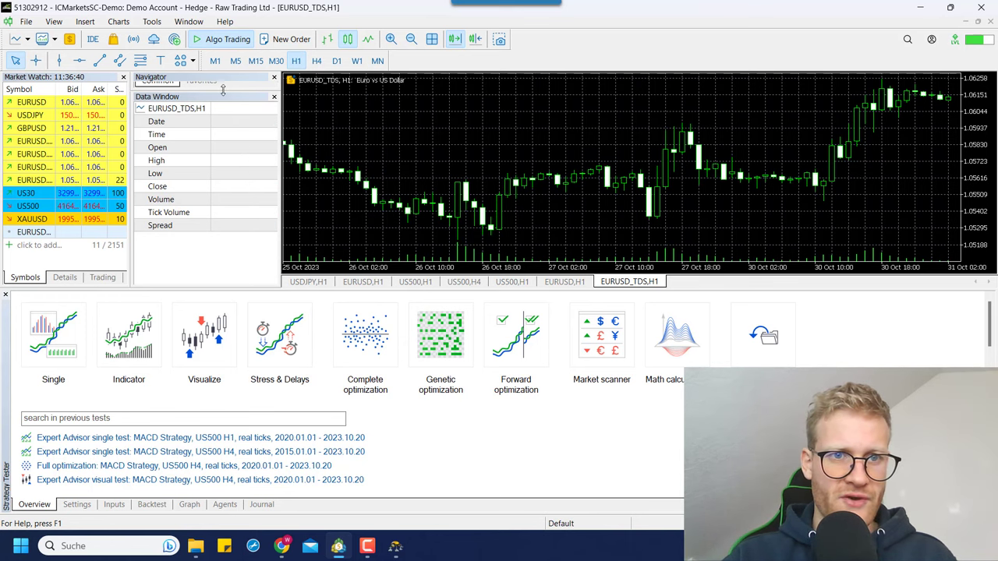
left_click_drag(223, 91, 224, 138)
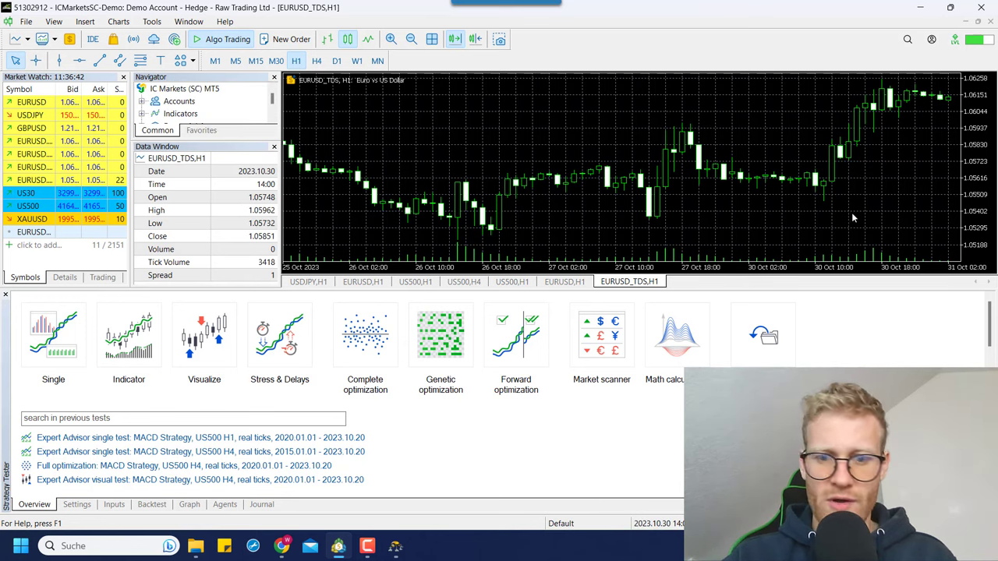
key("ctrl+d")
key("ctrl+d")
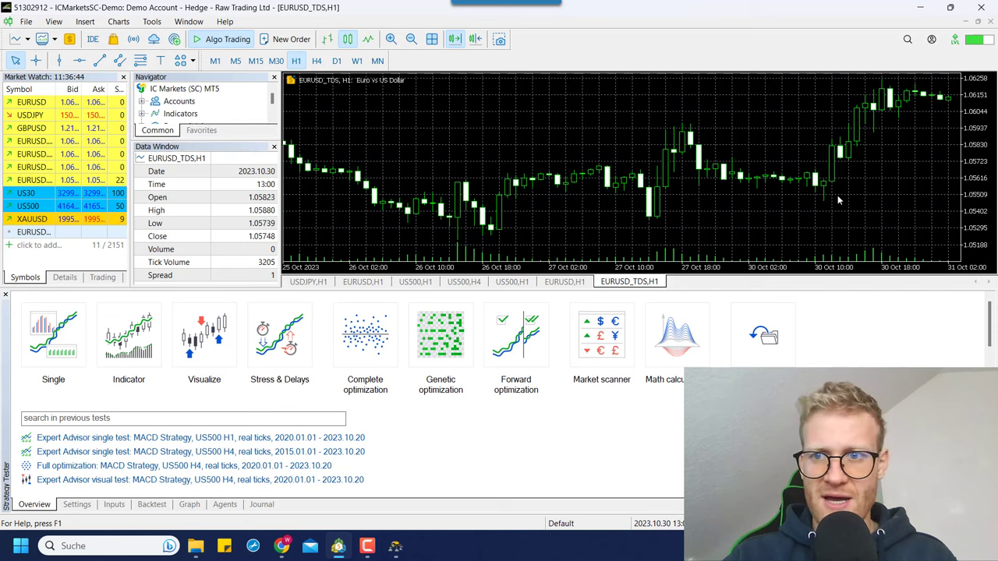
Close the USDJPY, US500 and surplus EURUSD charts, and tile the remaining EURUSD and EURUSD_TDS charts side by side.
right_click(515, 284)
left_click(521, 291)
right_click(466, 287)
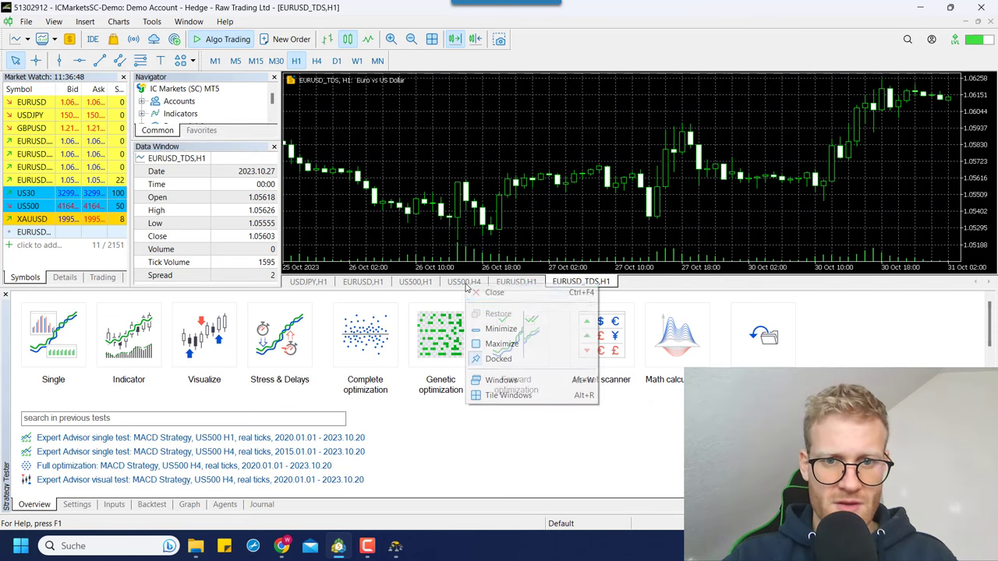
left_click(495, 292)
right_click(419, 283)
left_click(444, 288)
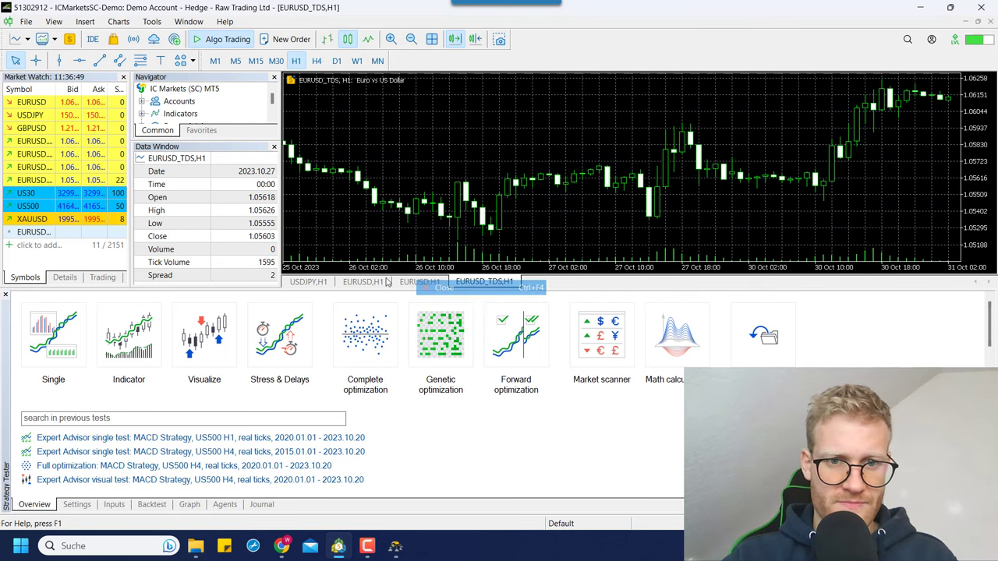
right_click(364, 283)
left_click(376, 288)
right_click(316, 285)
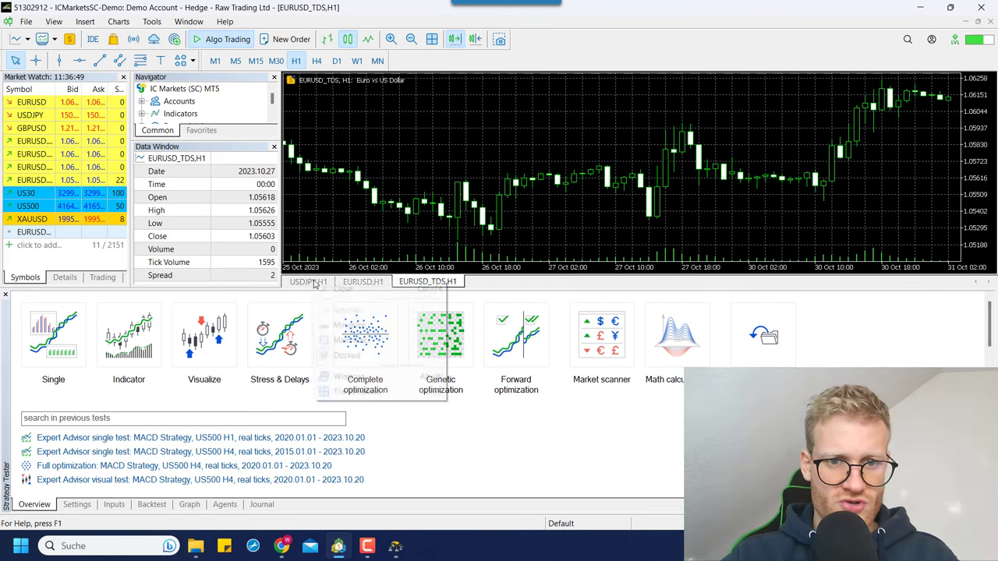
left_click(335, 288)
left_click(430, 41)
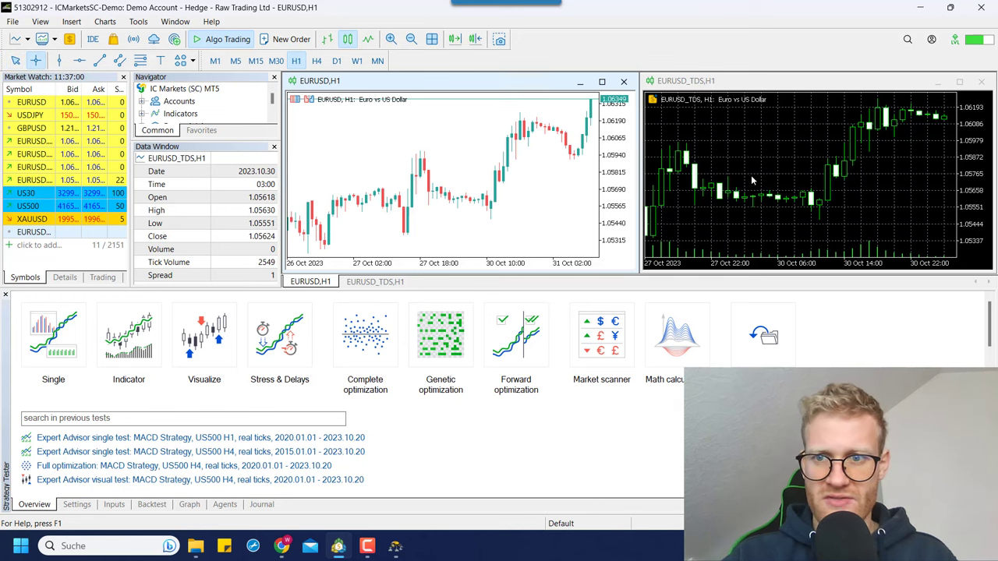
Compare the candle prices and times of the tiled EURUSD and EURUSD_TDS charts using the Data Window.
middle_click(752, 179)
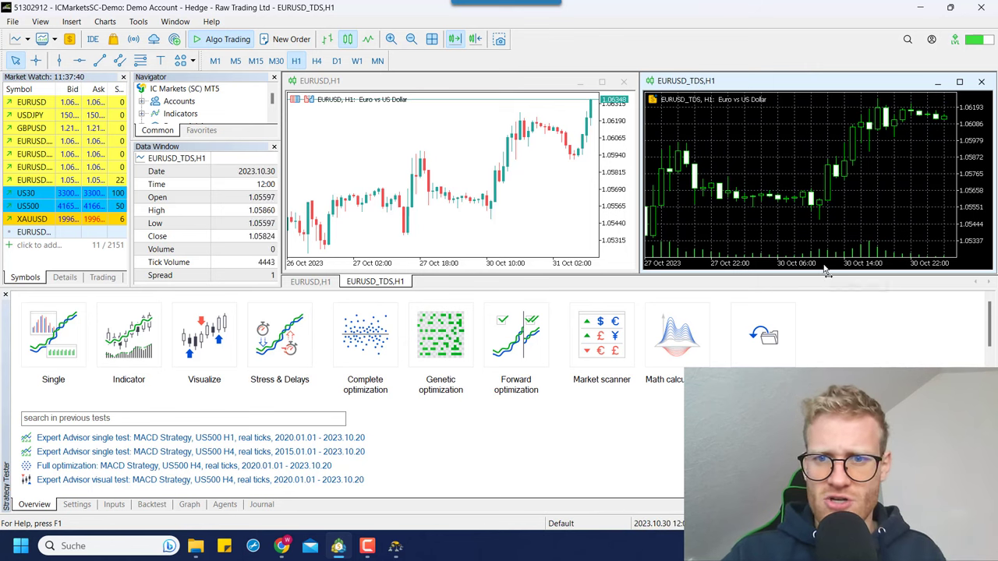
left_click(462, 179)
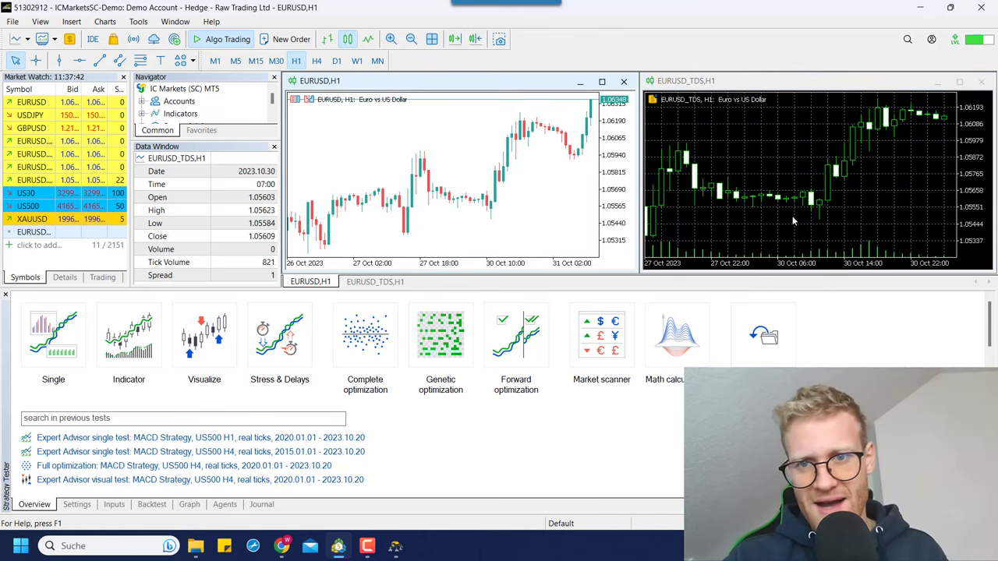
left_click(753, 193)
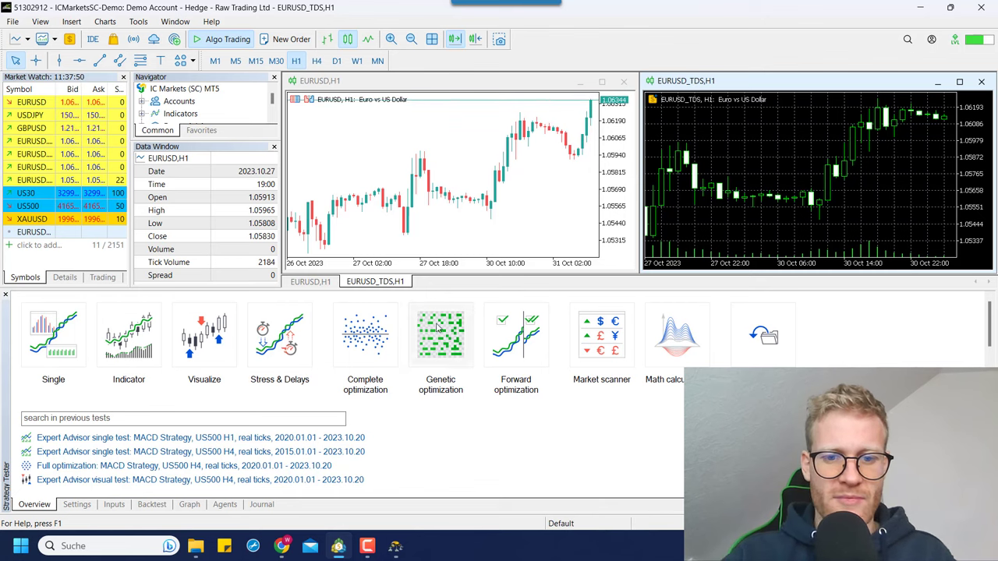
Switch to Tick Data Manager, look over the data sources available besides Dukascopy, and close the program.
left_click(397, 547)
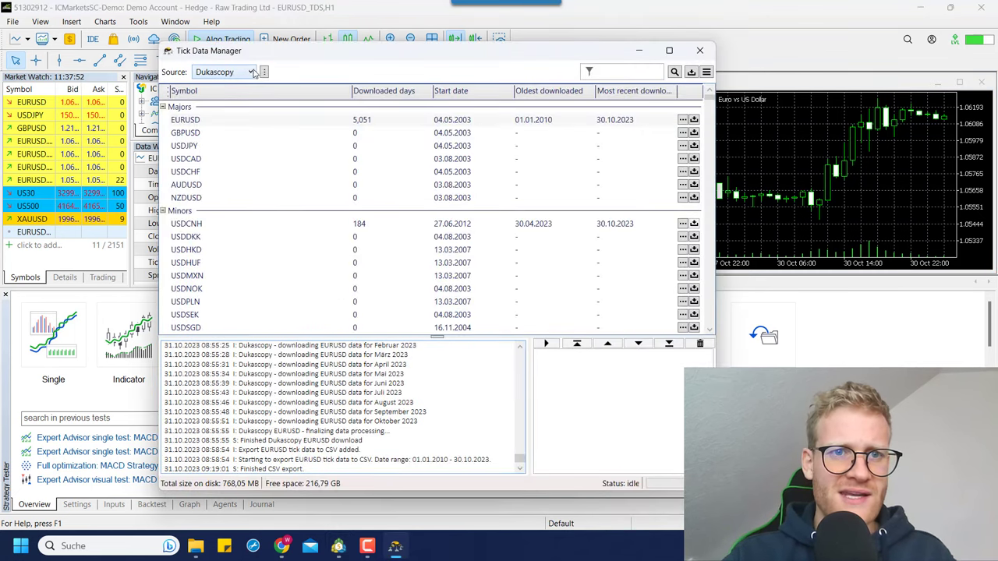
left_click(252, 72)
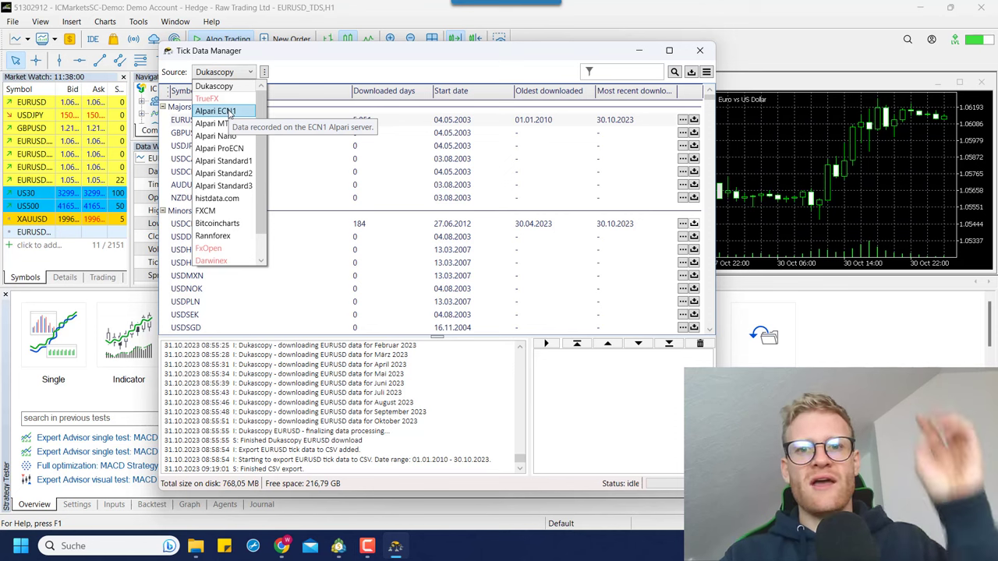
left_click(342, 65)
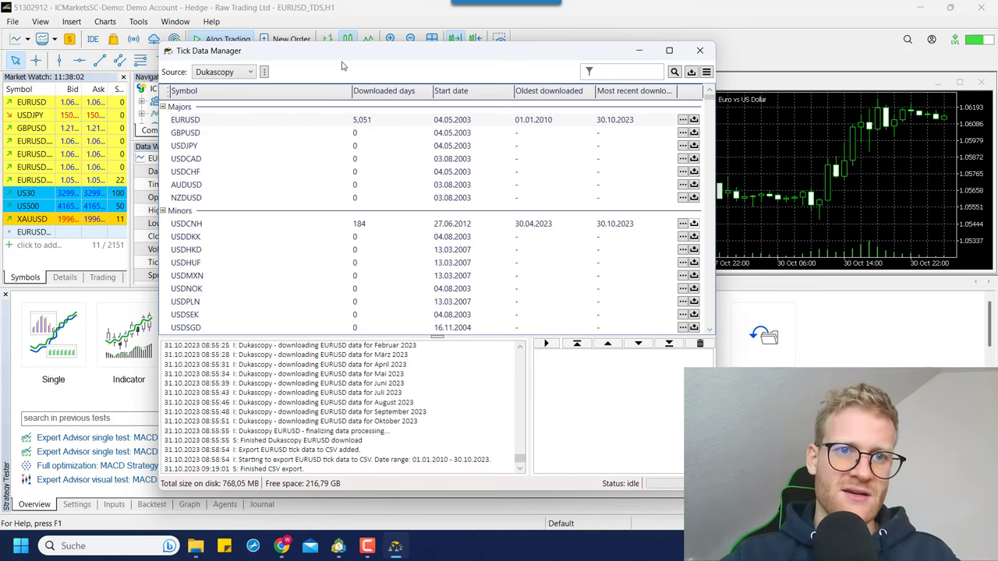
left_click(699, 50)
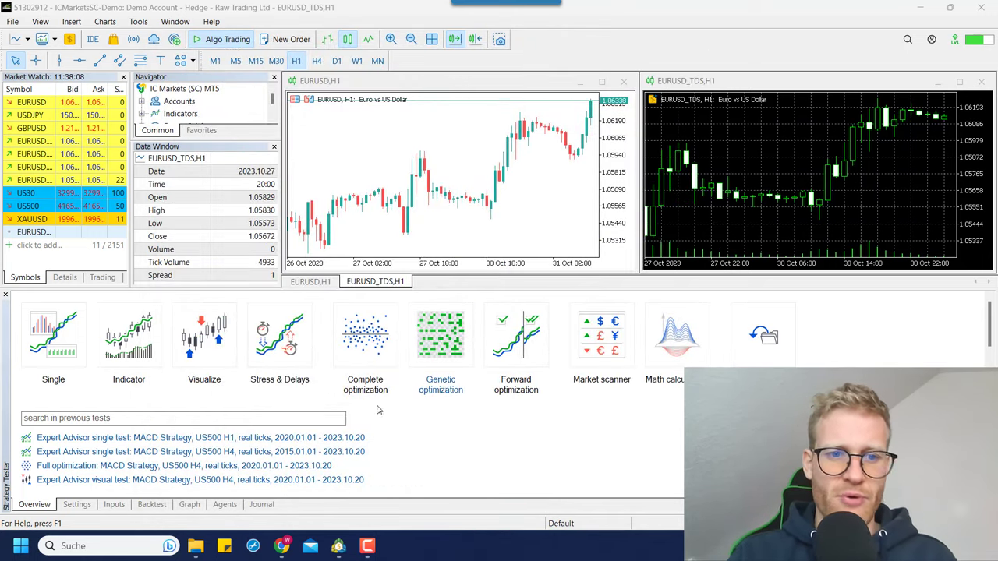
Examine the price patterns on the broker's EURUSD chart and the EURUSD_TDS chart once more with the crosshair.
left_click(723, 245)
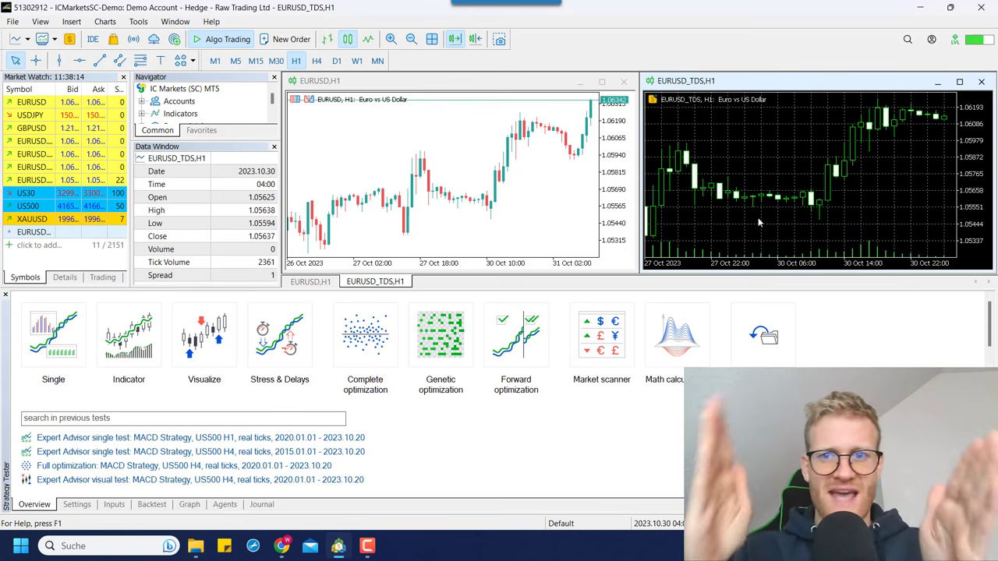
left_click(507, 214)
middle_click(503, 212)
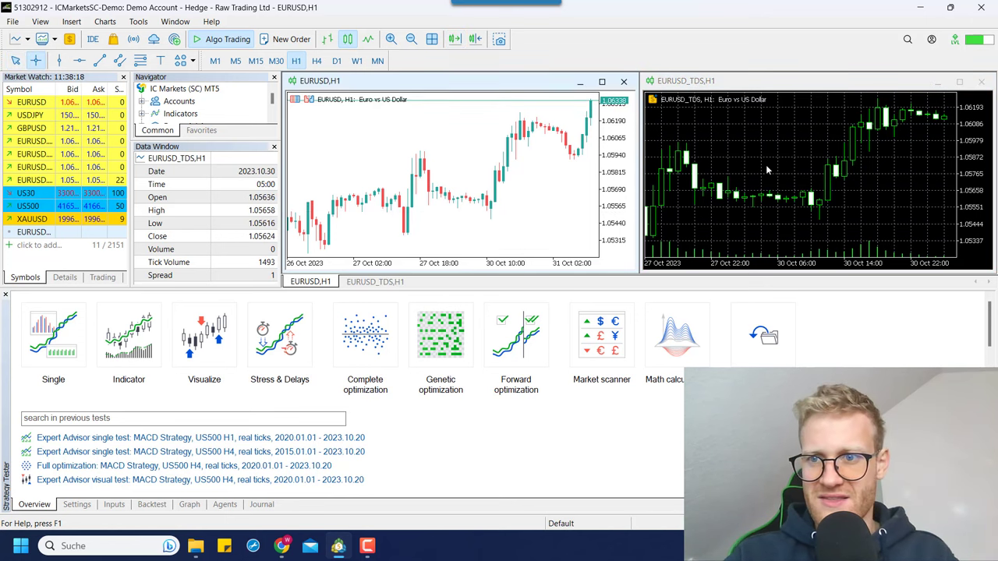
left_click(815, 199)
middle_click(823, 202)
left_click(829, 203)
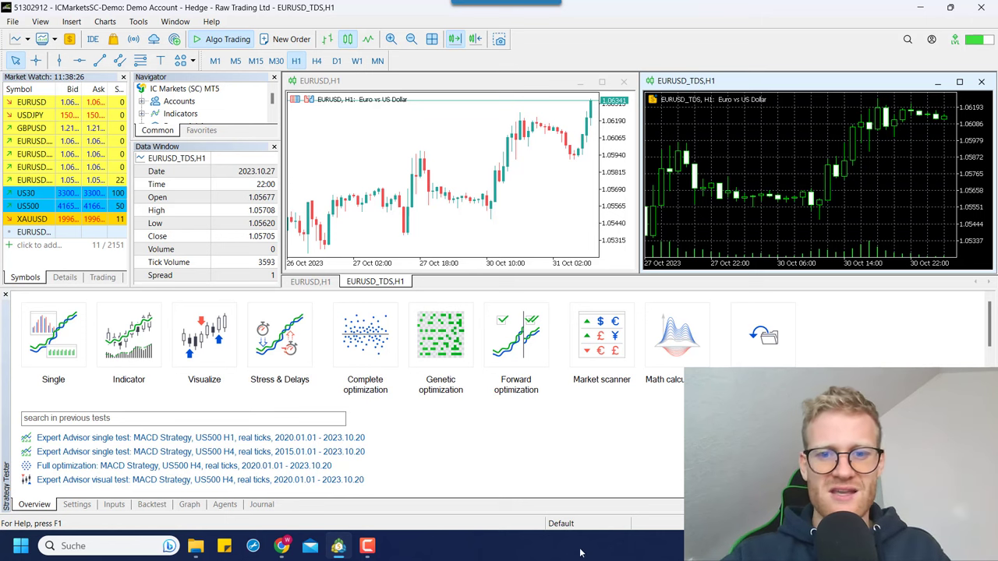
Open the settings for a visual strategy test and keep MACD Strategy.ex5 as the expert.
left_click(209, 343)
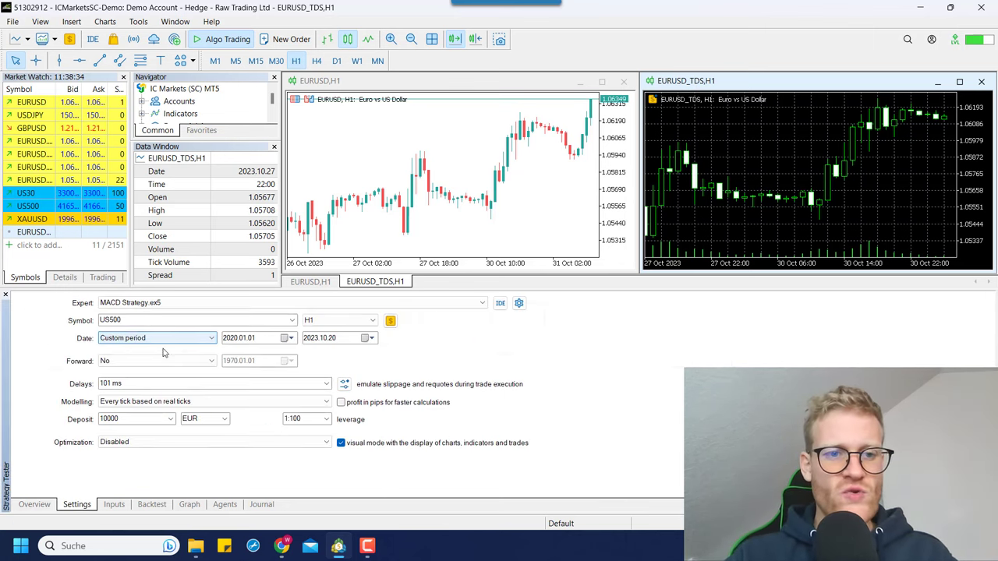
left_click(161, 305)
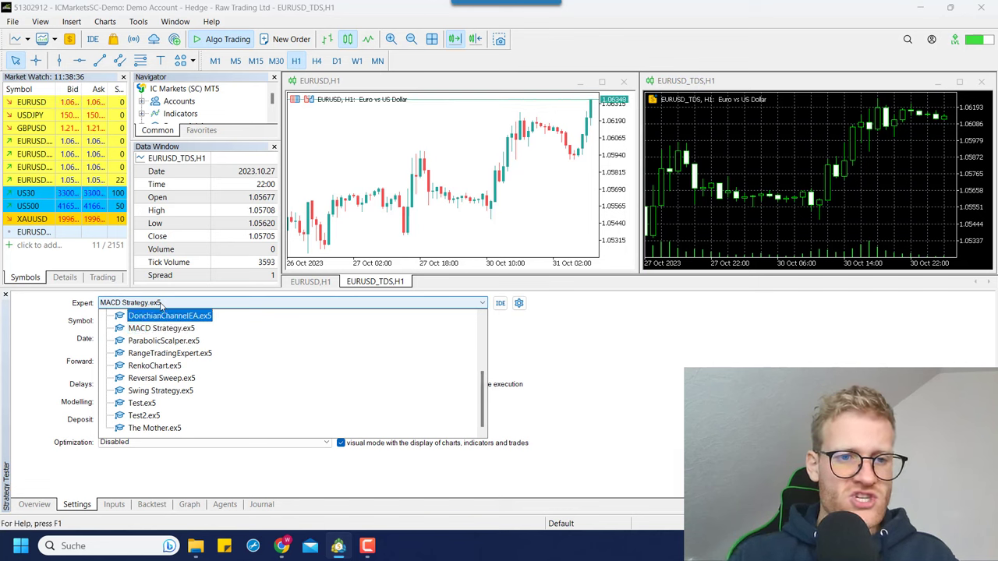
left_click(161, 304)
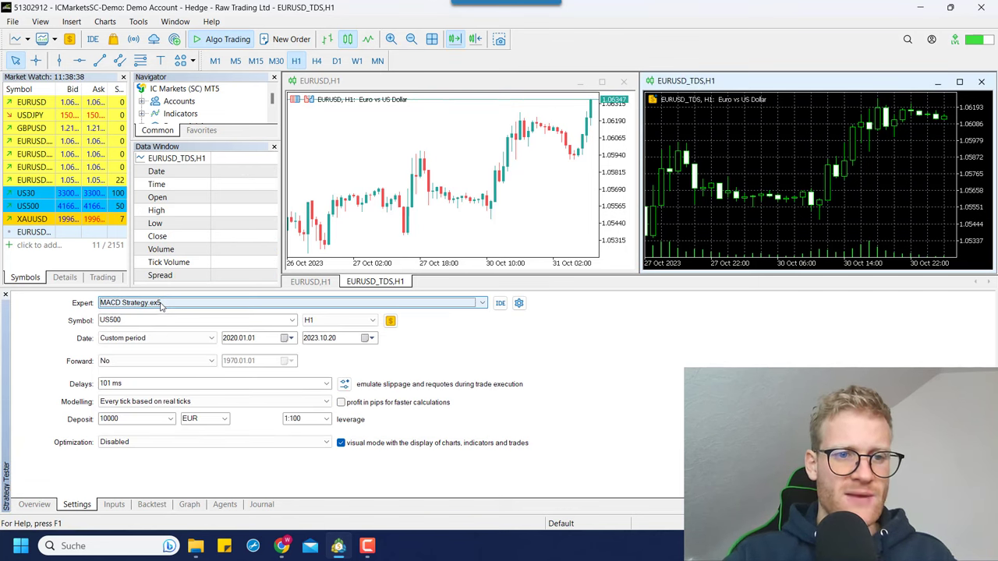
Set the test symbol to EURUSD_TDS from the custom Forex Majors group, with the H1 timeframe.
left_click(148, 320)
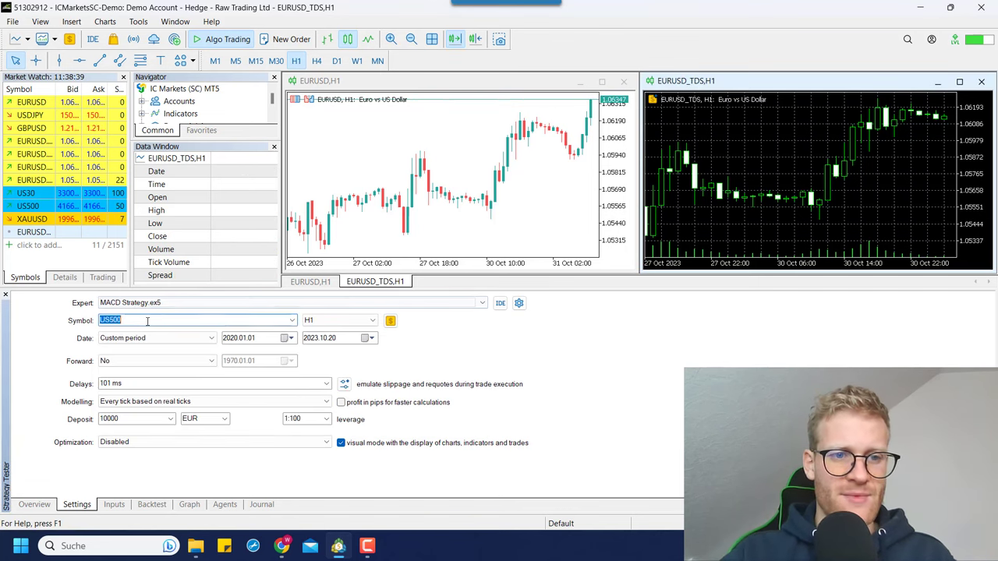
left_click(292, 321)
left_click(107, 371)
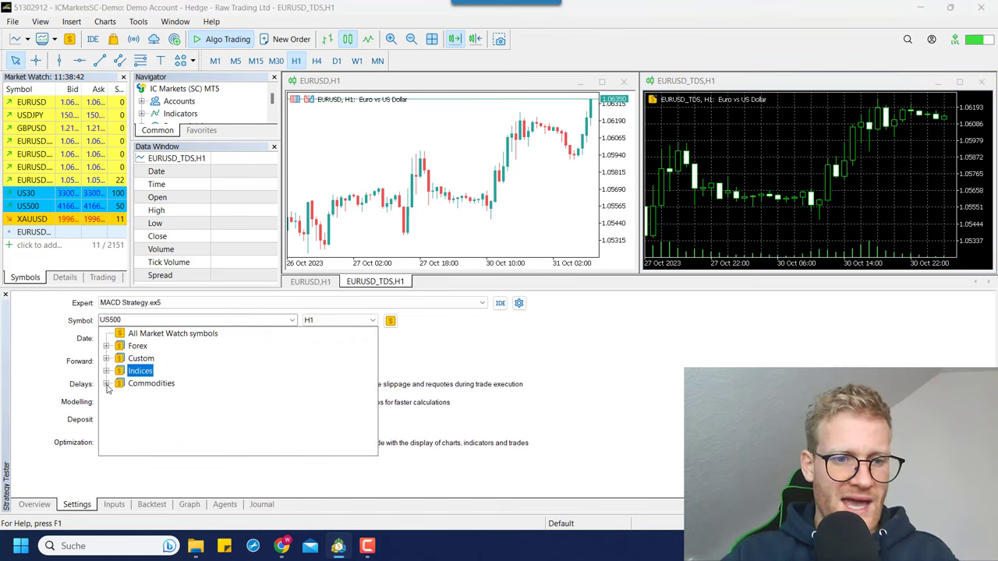
left_click(106, 359)
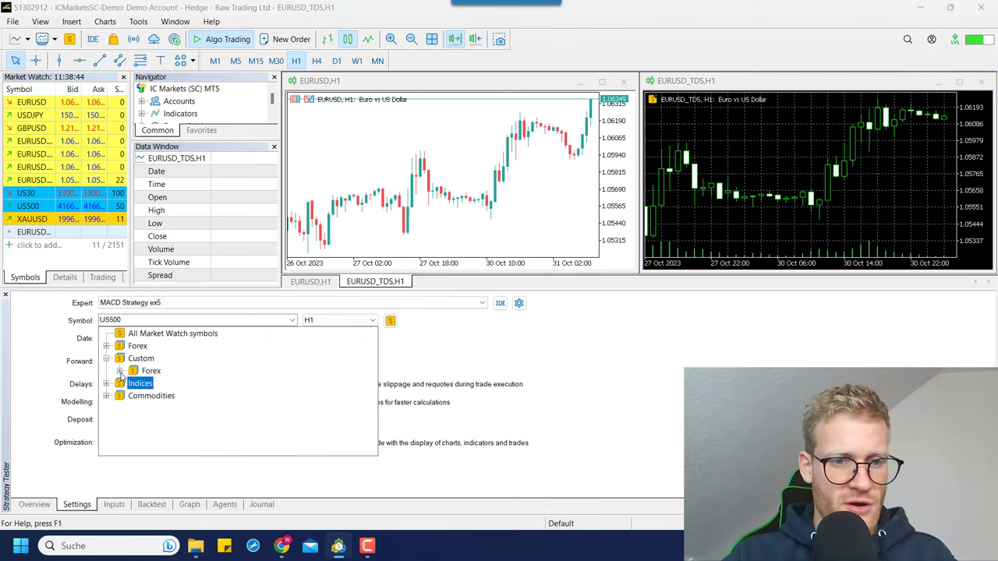
left_click(121, 372)
left_click(173, 397)
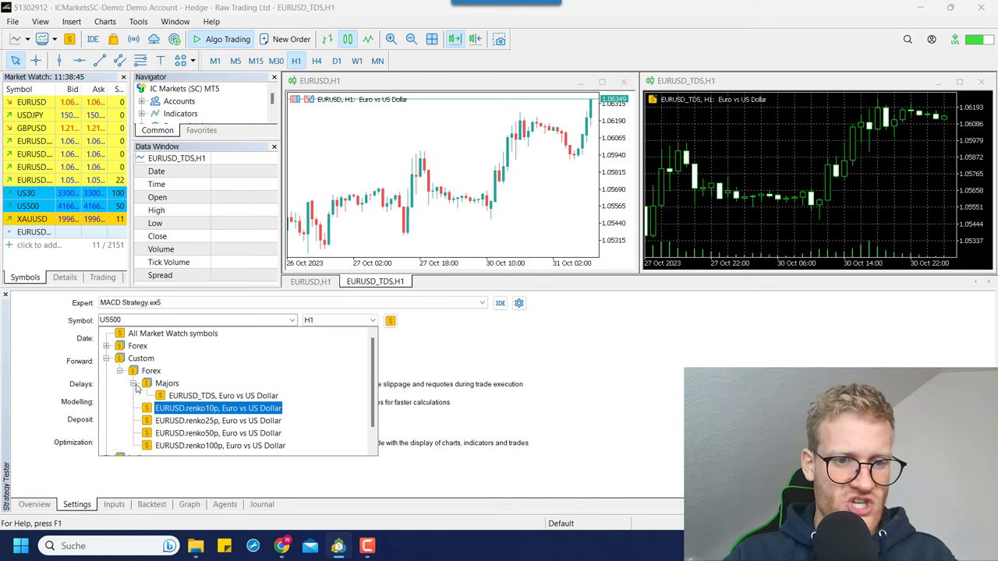
left_click(143, 395)
left_click(292, 322)
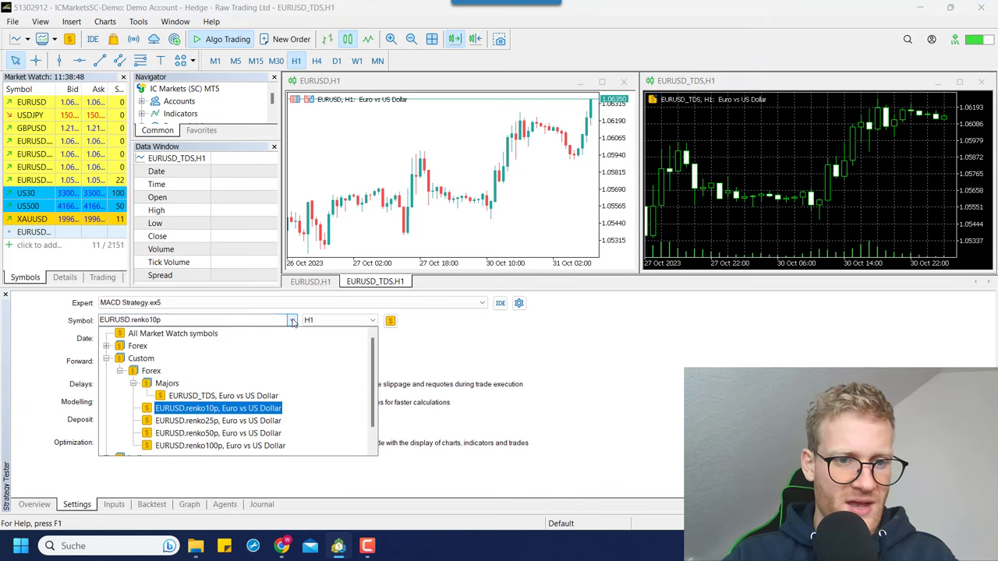
left_click(199, 400)
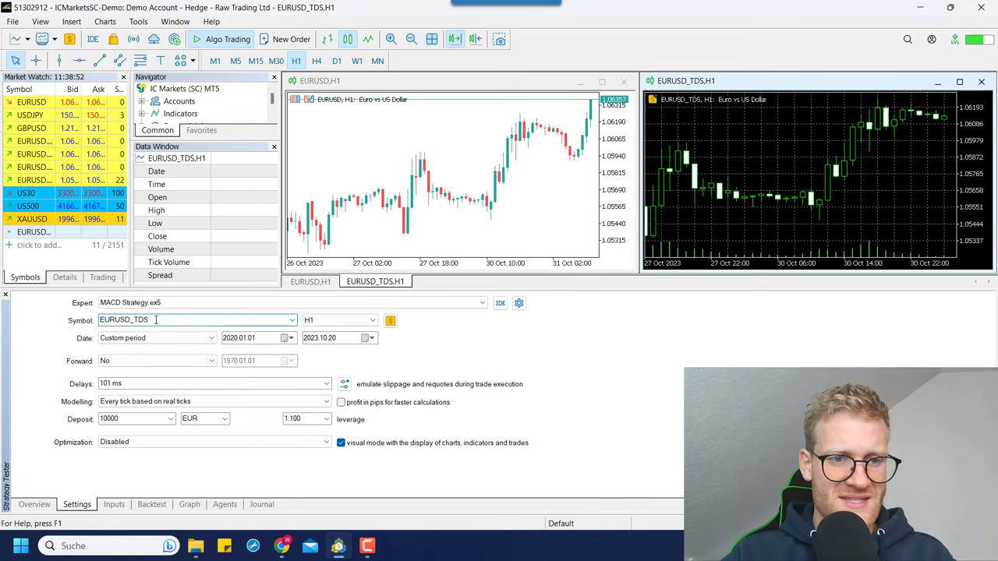
left_click(312, 320)
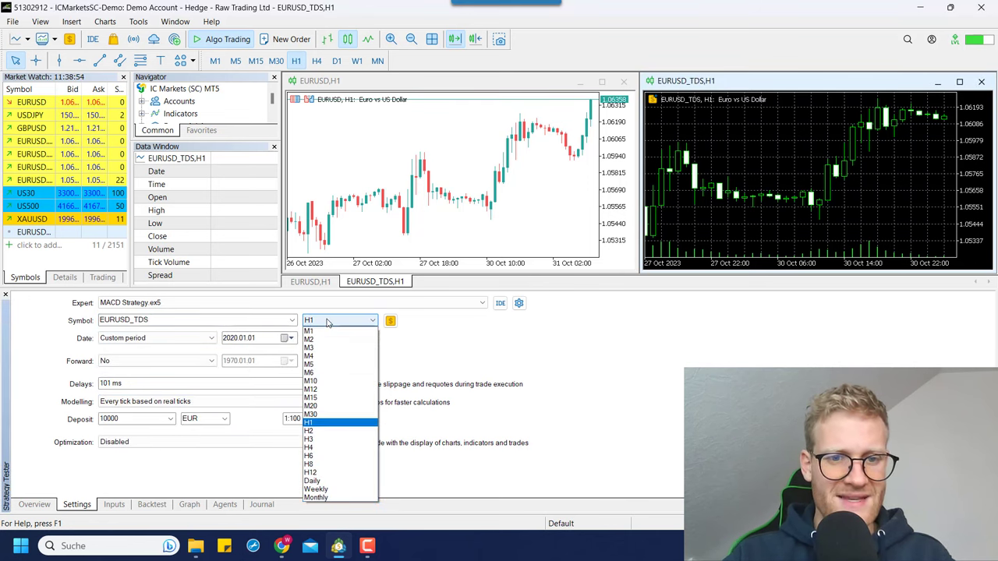
left_click(323, 422)
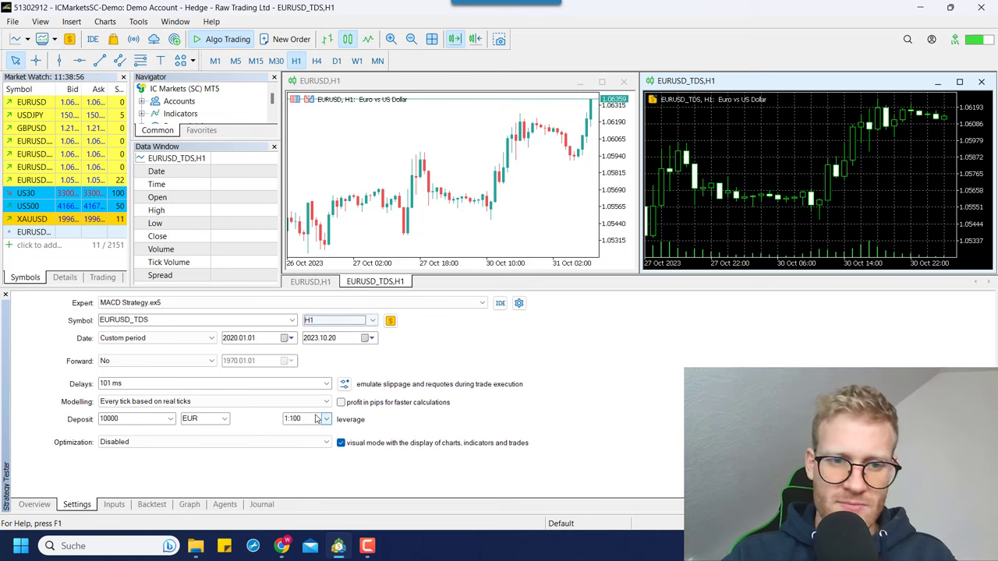
Set the execution delay of the test to the 90 ms option based on the last ping to the server.
left_click(230, 340)
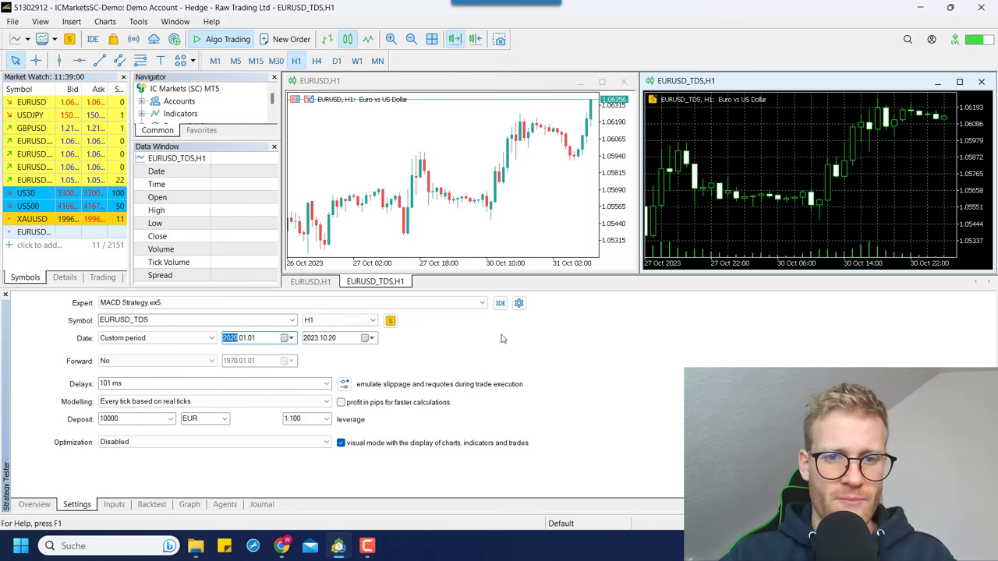
left_click(534, 336)
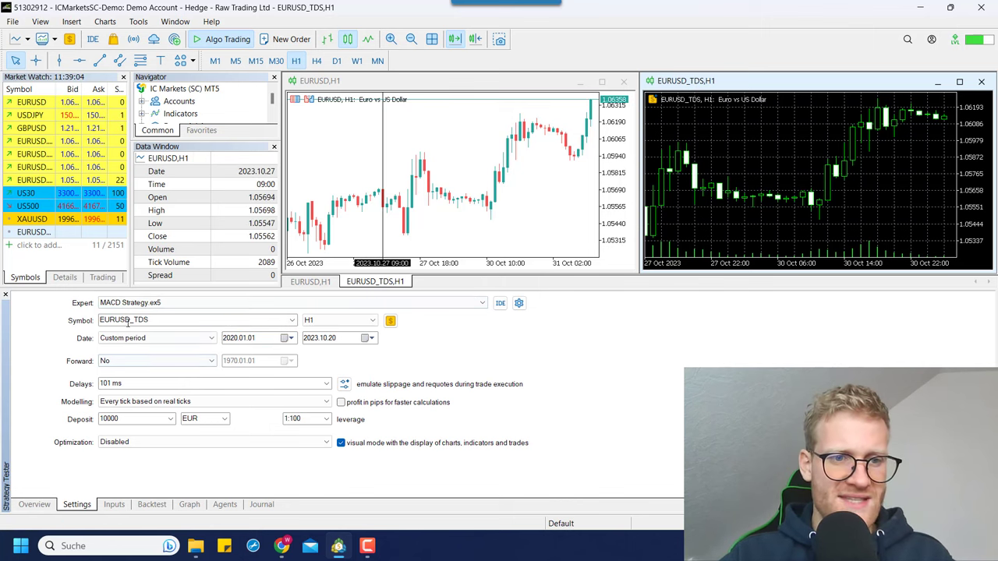
left_click(323, 384)
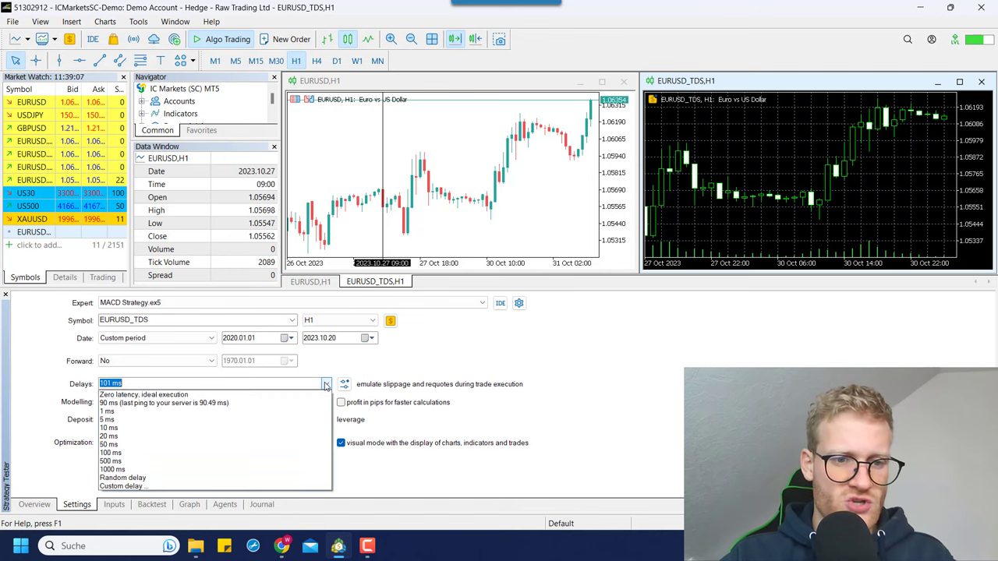
left_click(140, 401)
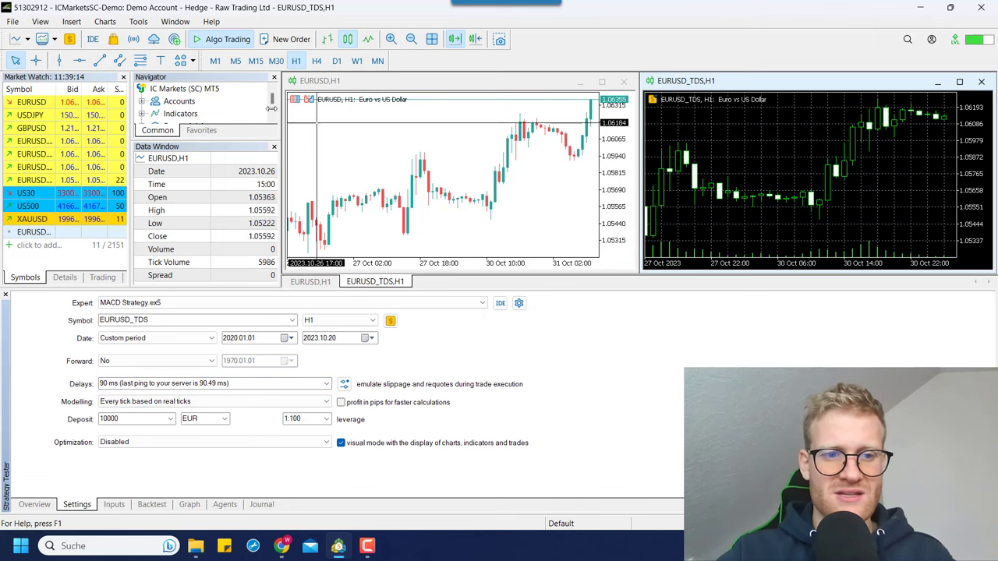
left_click(234, 383)
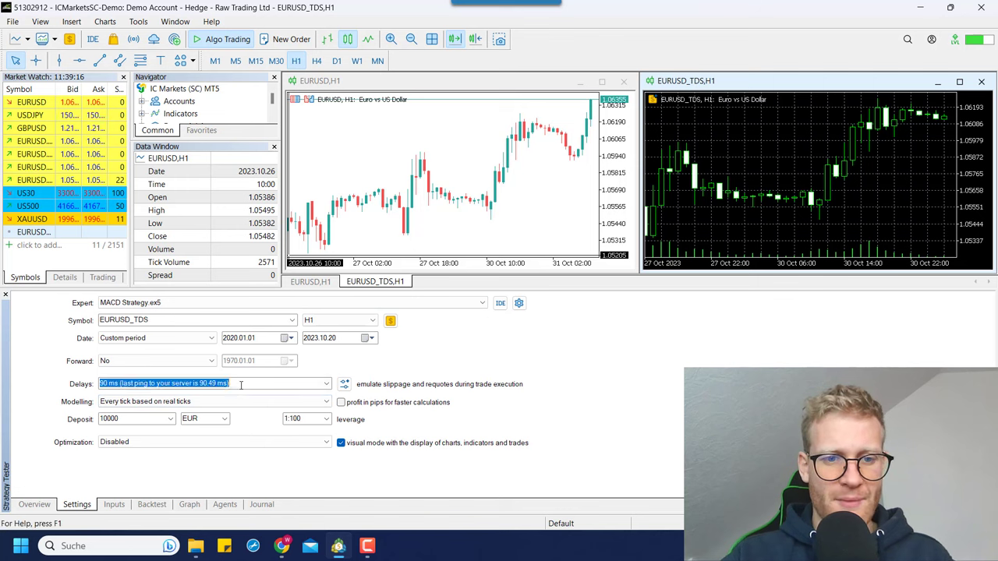
double_click(223, 383)
left_click_drag(200, 388, 101, 384)
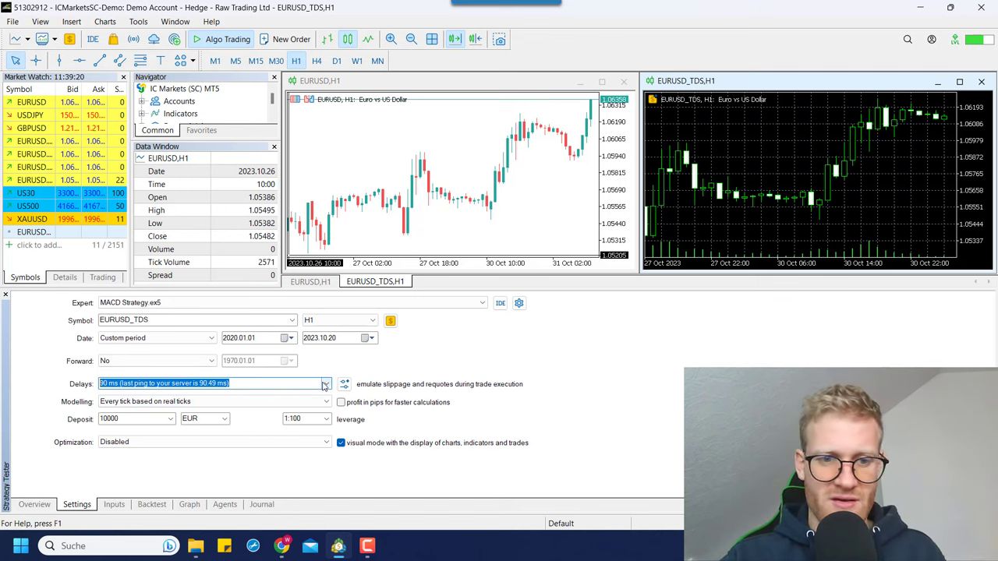
Try the Random delay option for the test and return to the 90 ms last-ping delay.
left_click(324, 385)
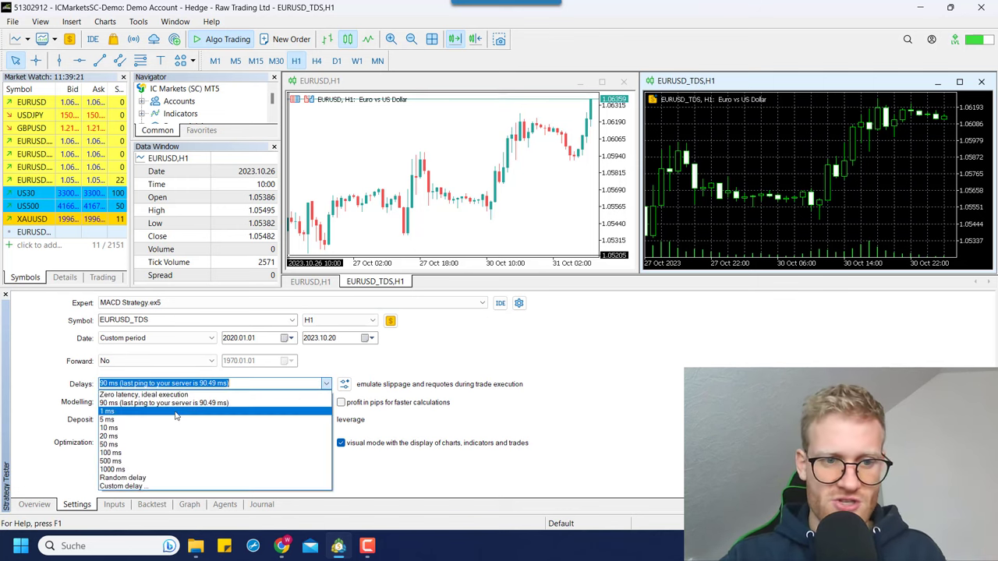
left_click(139, 478)
left_click(326, 384)
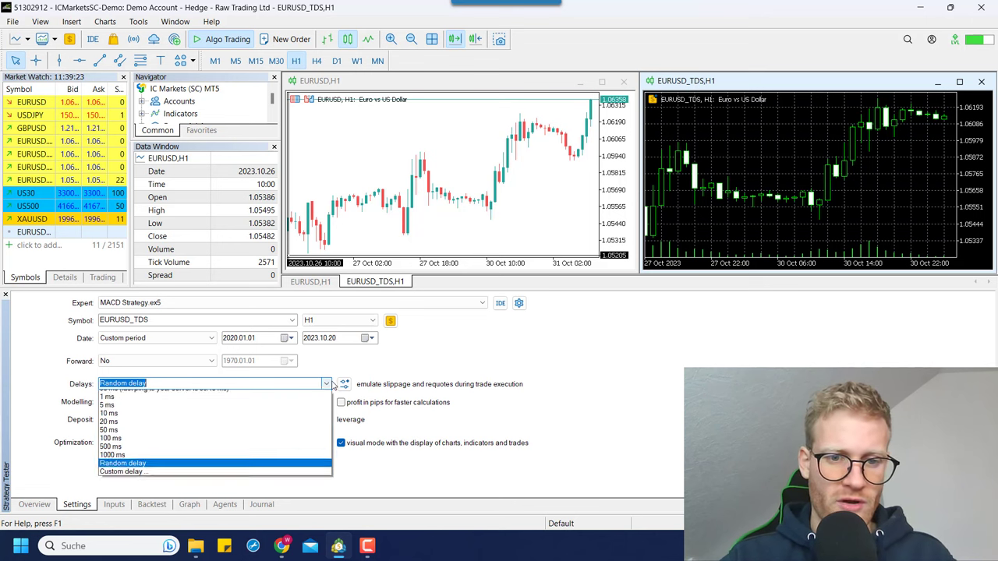
left_click(175, 403)
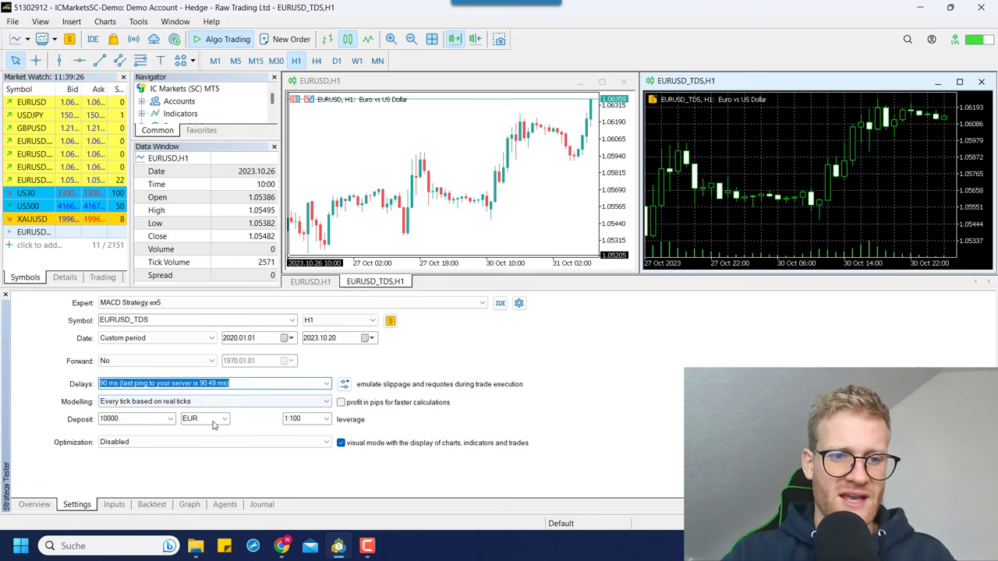
Keep the modelling at Every tick based on real ticks and open the custom trade settings for commissions.
left_click(327, 403)
left_click(135, 407)
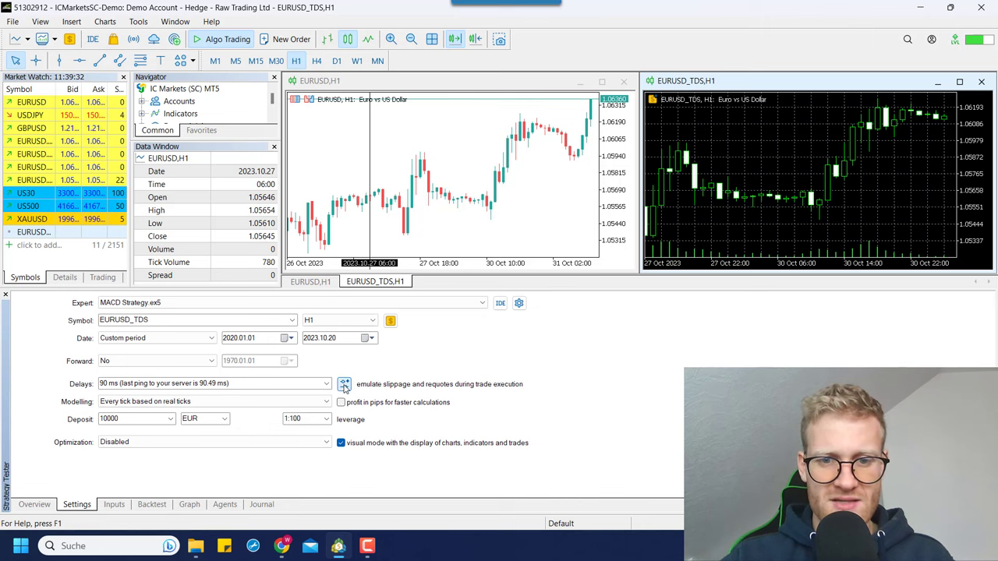
left_click(344, 384)
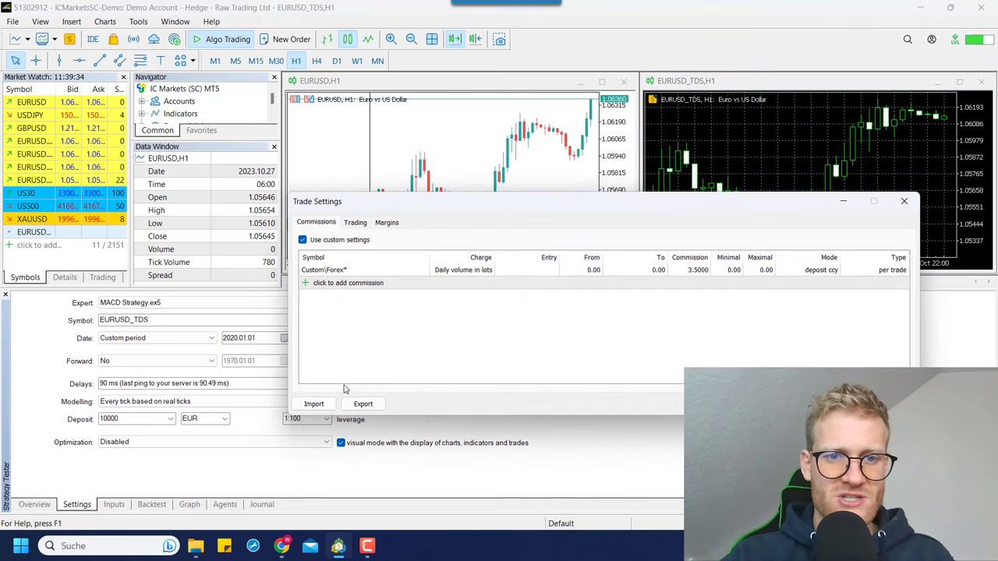
left_click_drag(383, 211, 357, 196)
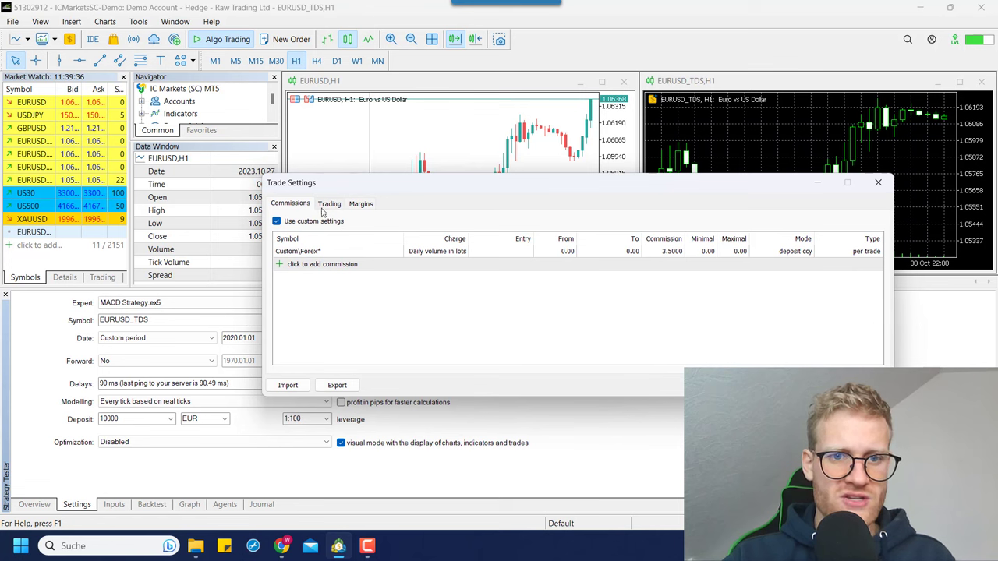
Set the commission of the Custom\Forex* entry to 3.0000.
left_click(315, 252)
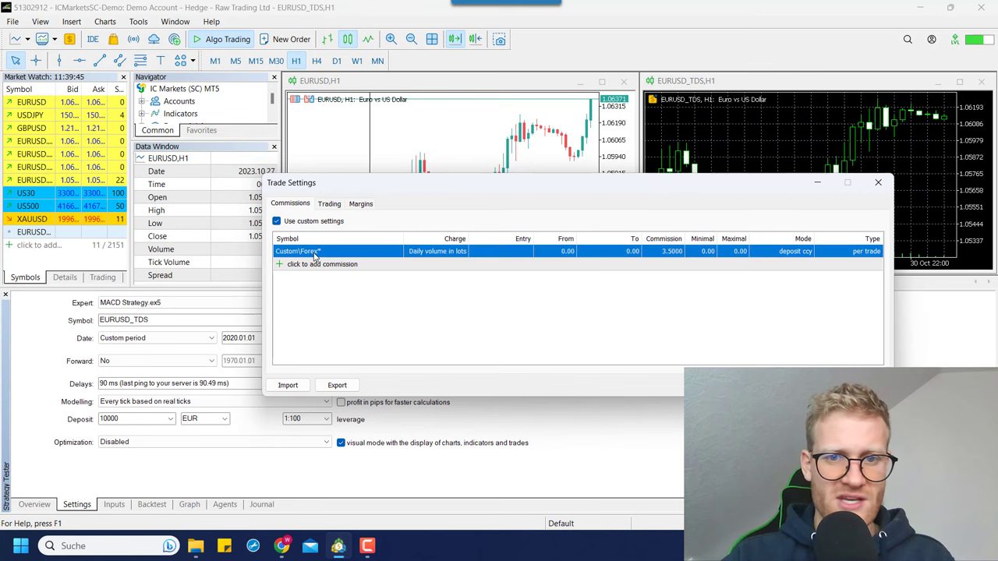
left_click(667, 252)
left_click(653, 251)
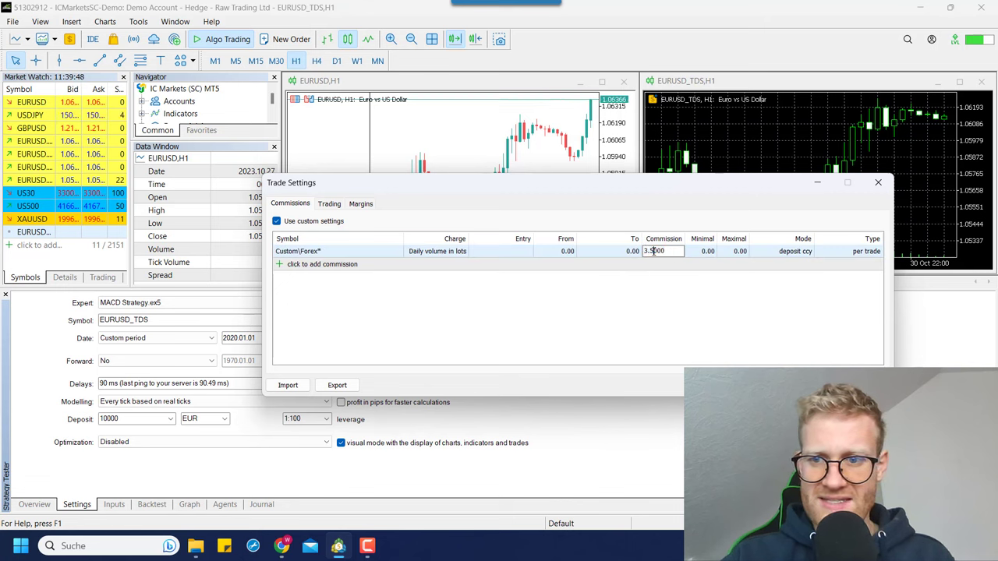
key("BackSpace")
type("0")
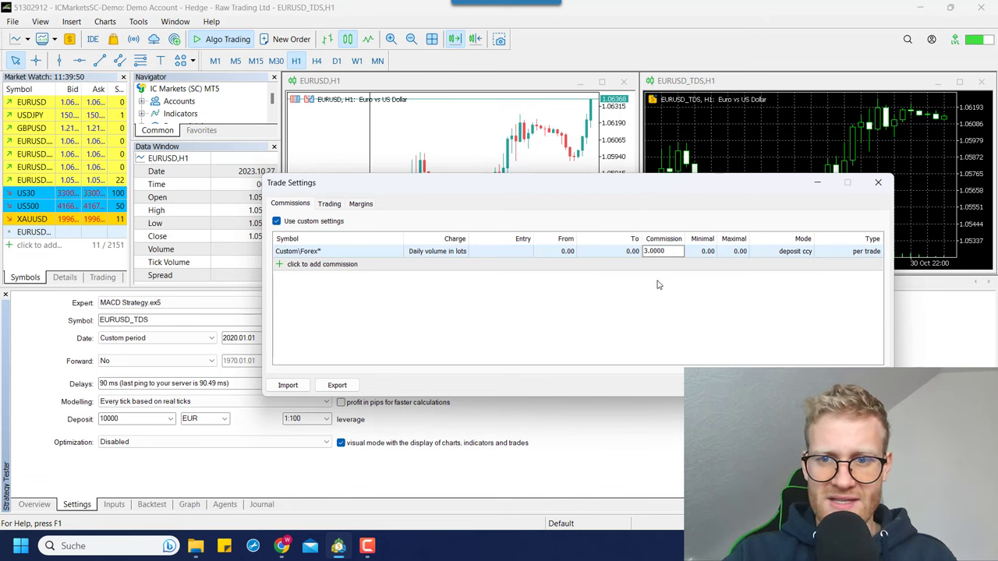
key("Return")
left_click(679, 312)
left_click(677, 252)
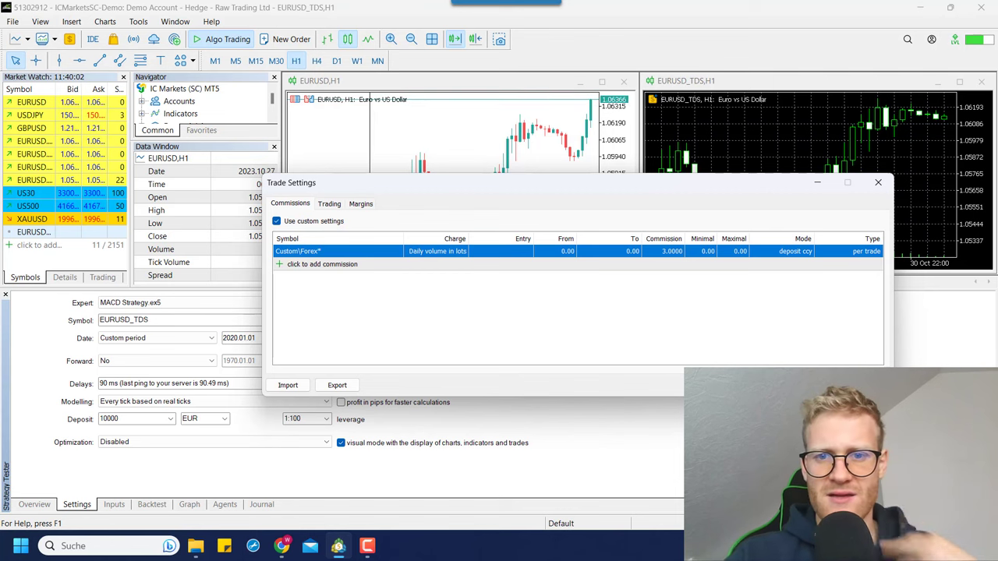
left_click(567, 253)
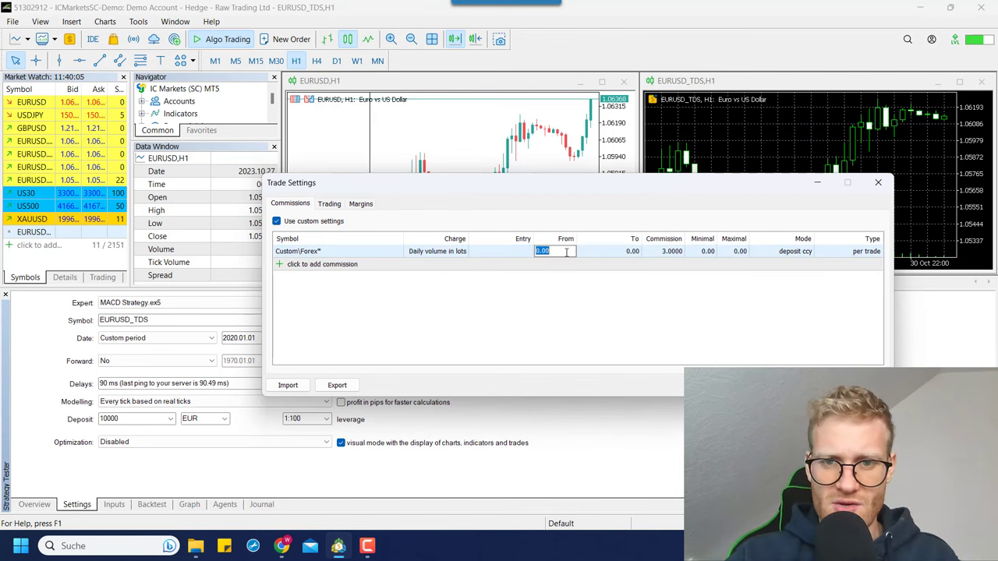
left_click(626, 252)
type("1000000000")
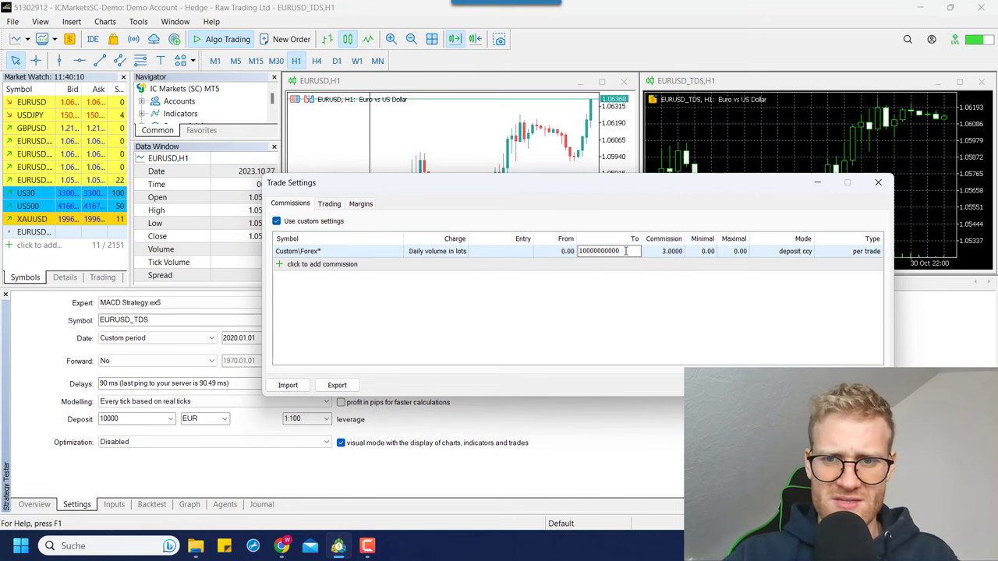
type("0")
key("Return")
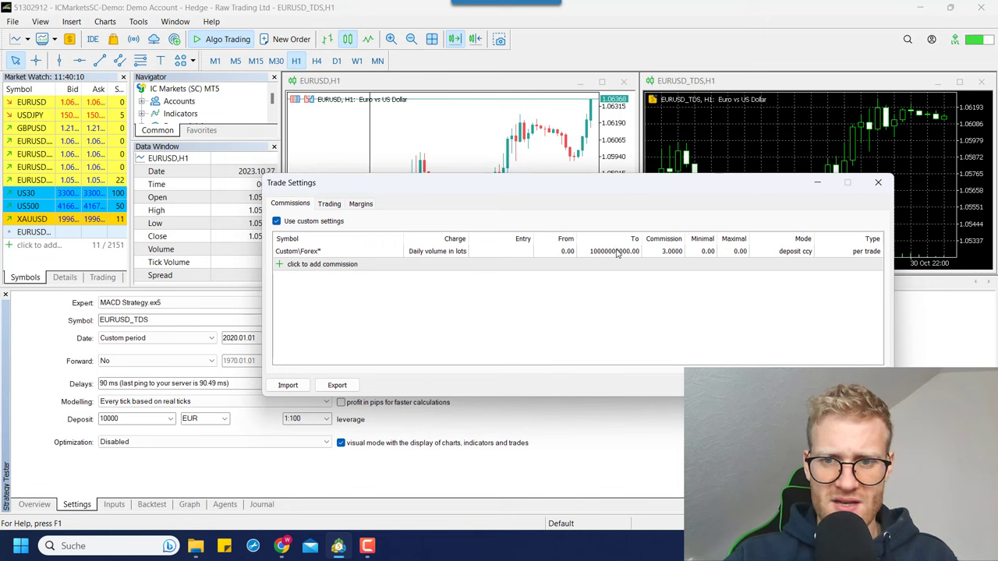
Charge the Custom\Forex* commission instantly by deal volume, with the entry type in/out deals.
left_click(617, 253)
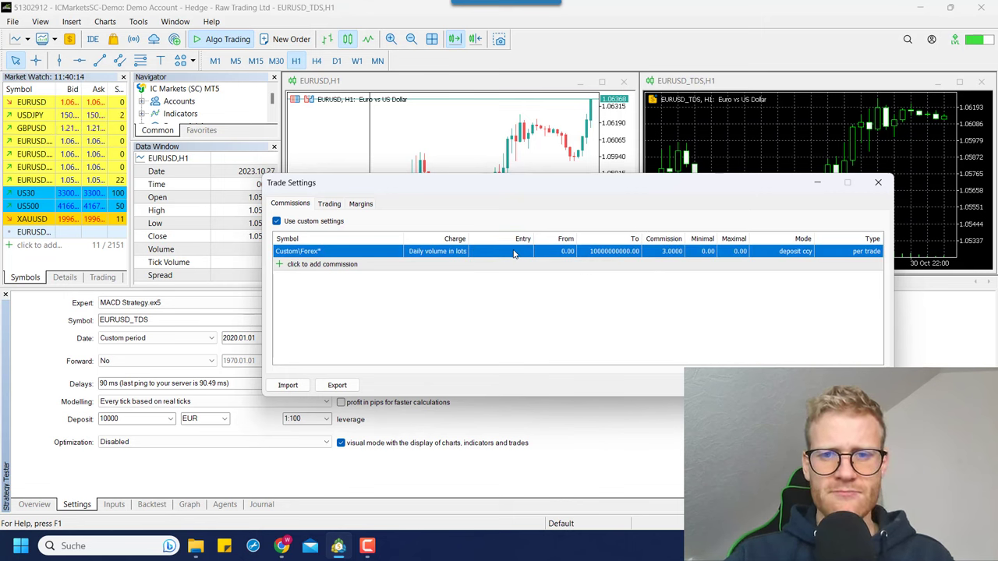
left_click(442, 261)
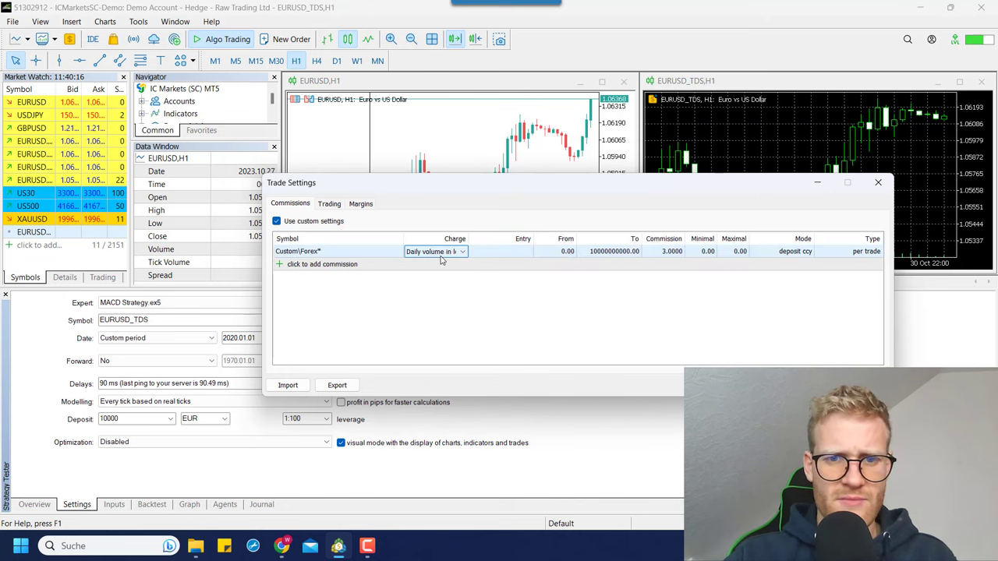
left_click(462, 254)
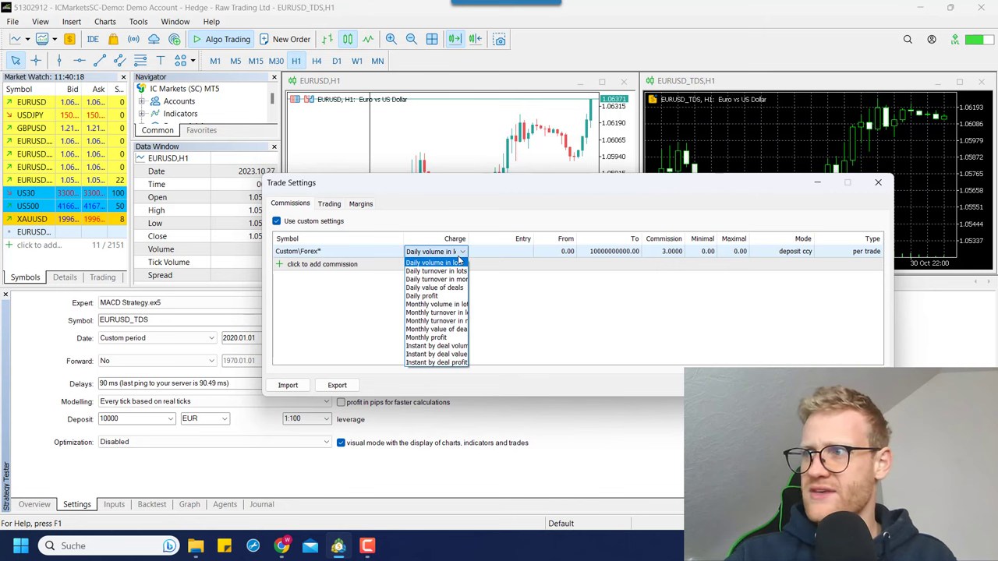
key("i")
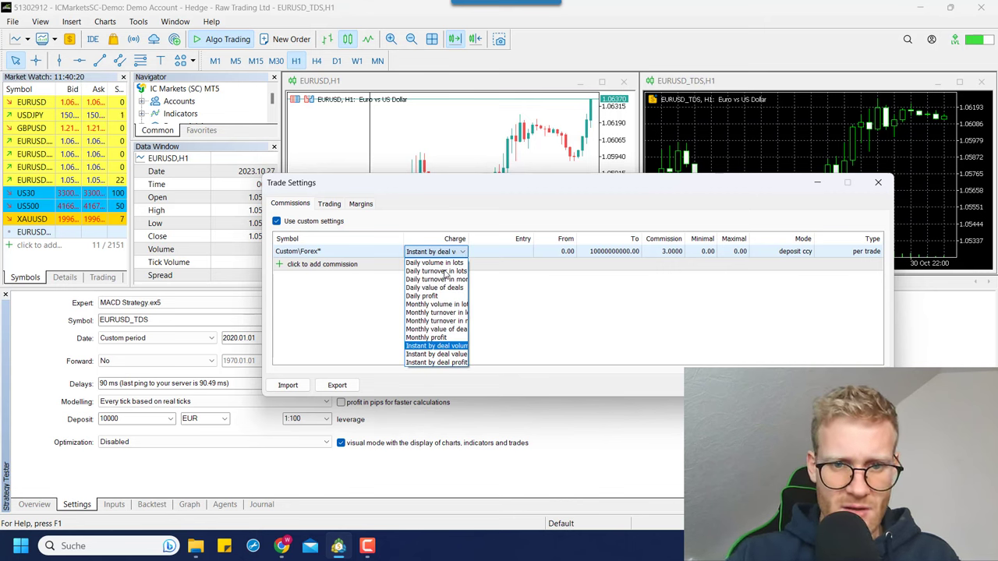
key("Return")
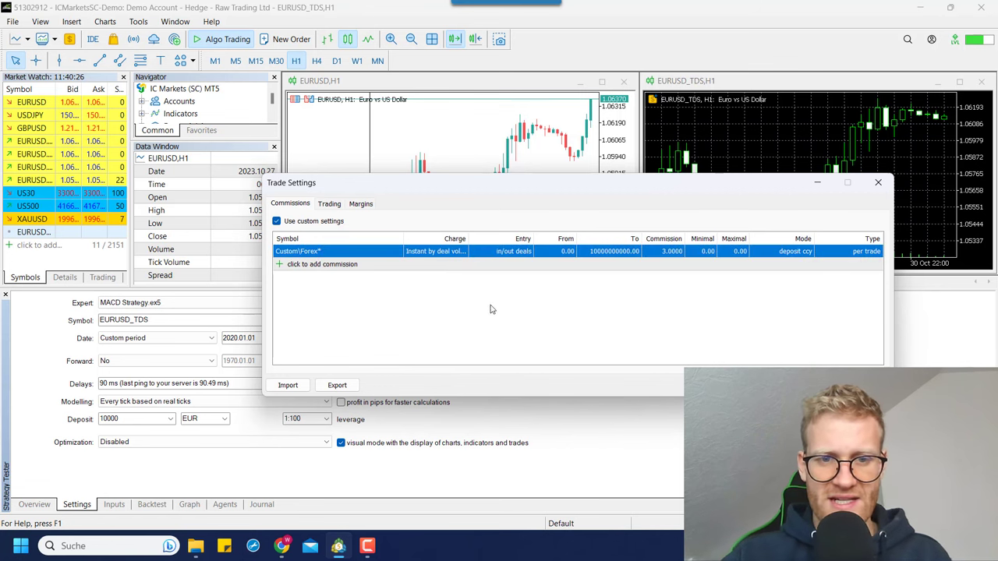
Set the upper range limit of the Custom\Forex* commission to 100000000.
left_click(615, 251)
left_click(620, 251)
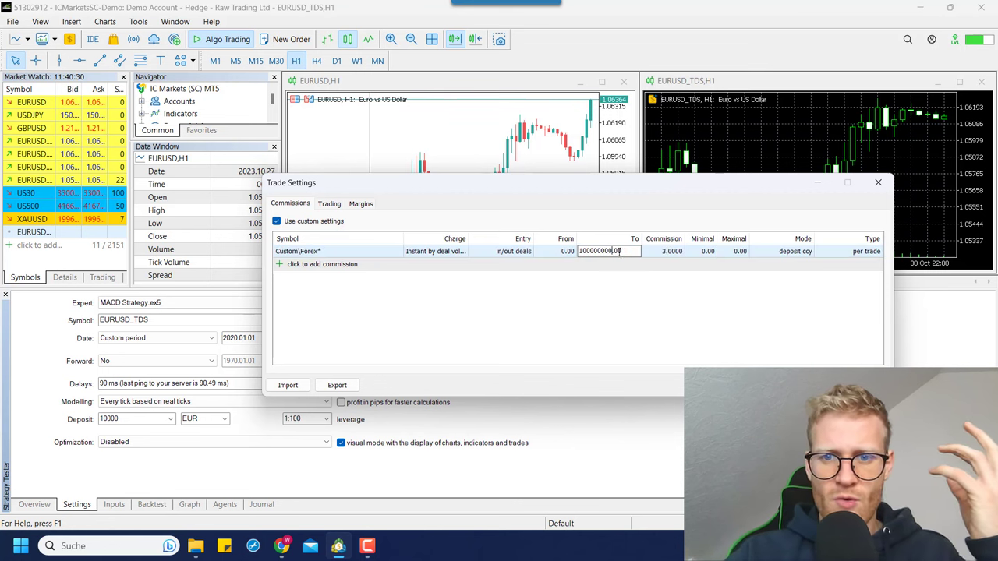
left_click(675, 254)
key("Return")
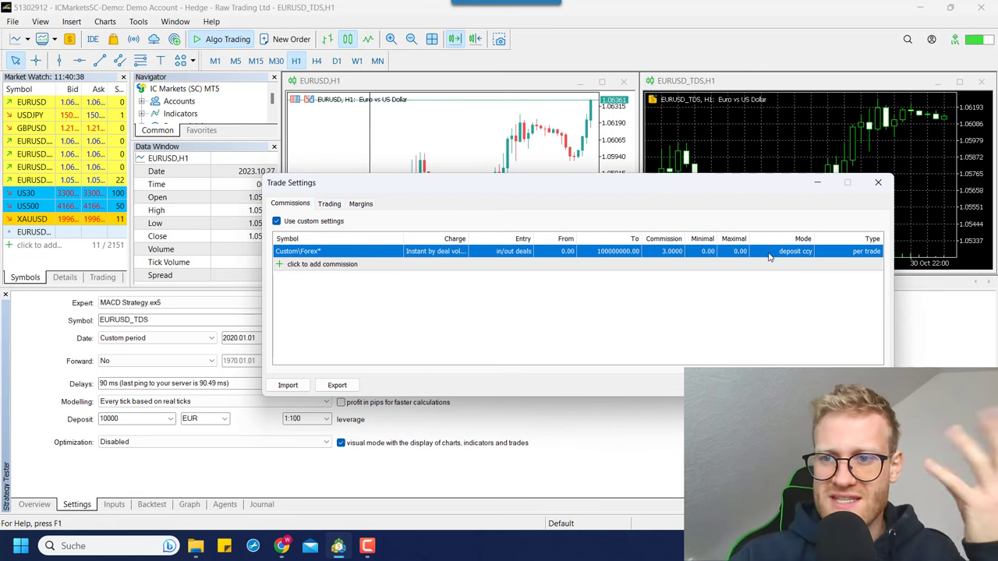
Set the type of the Custom\Forex* commission to per volume.
left_click(849, 250)
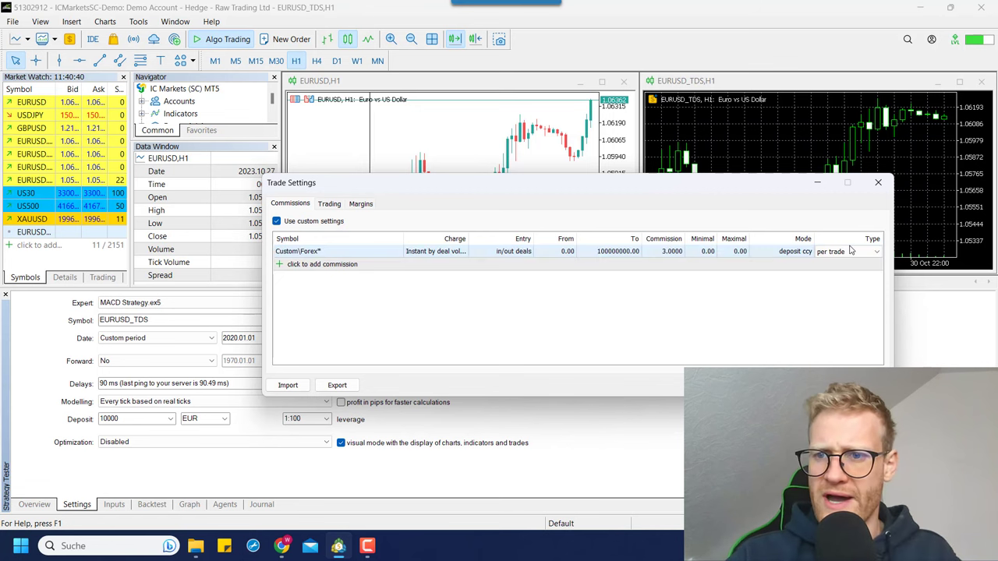
left_click(853, 251)
key("Down")
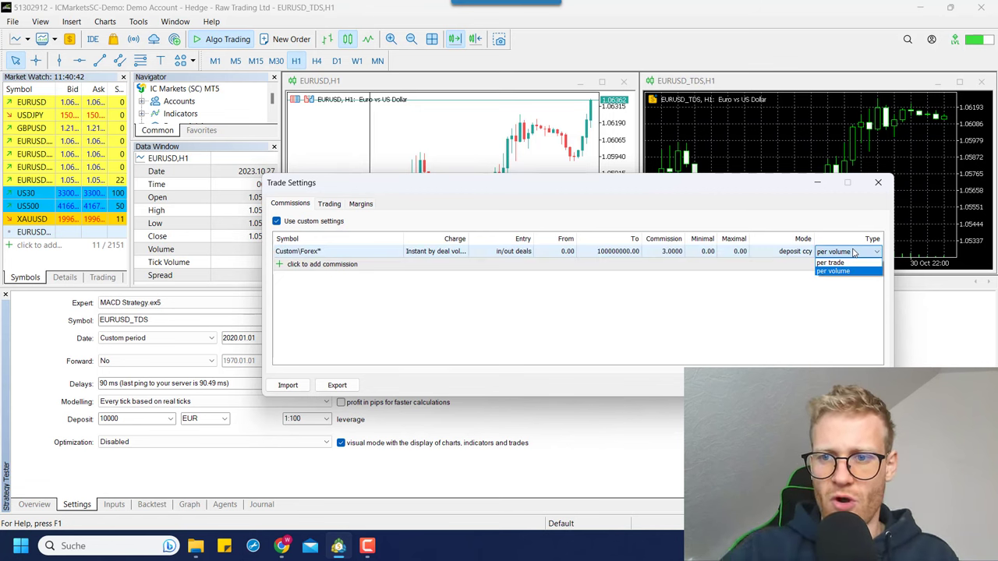
key("Return")
left_click(765, 287)
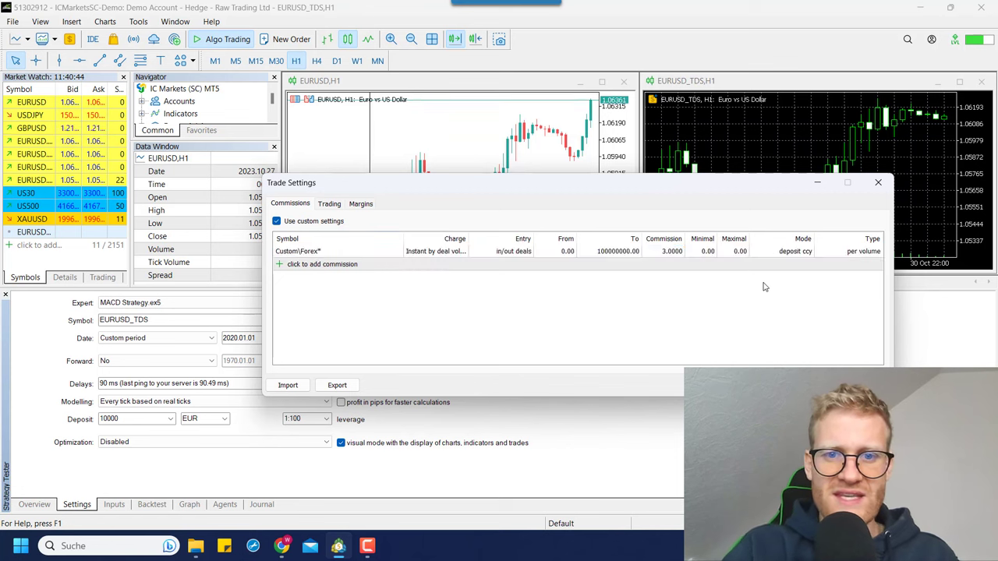
Save the trade settings, then reopen them to check the Custom\Forex* commission entry and close them.
left_click(460, 252)
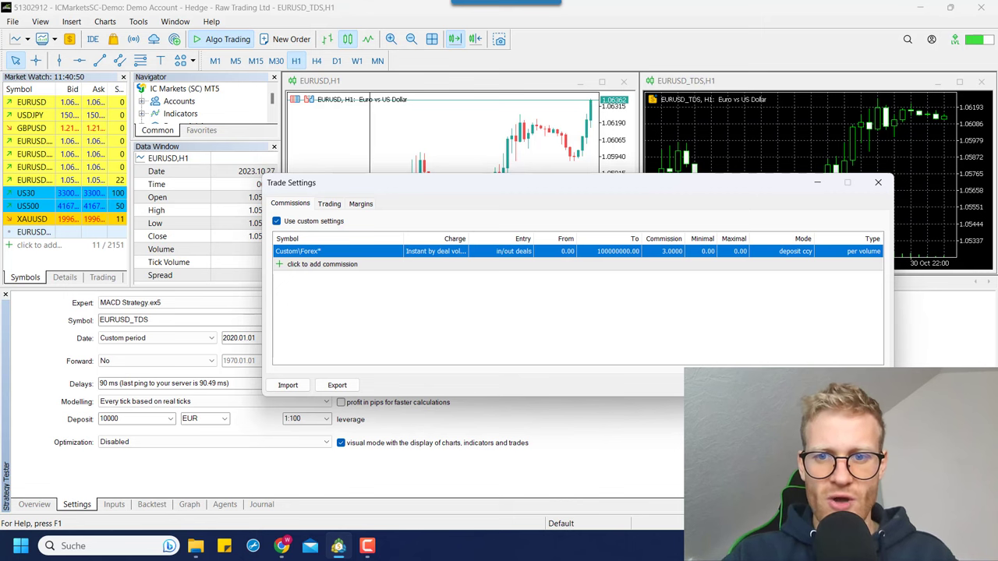
key("Return")
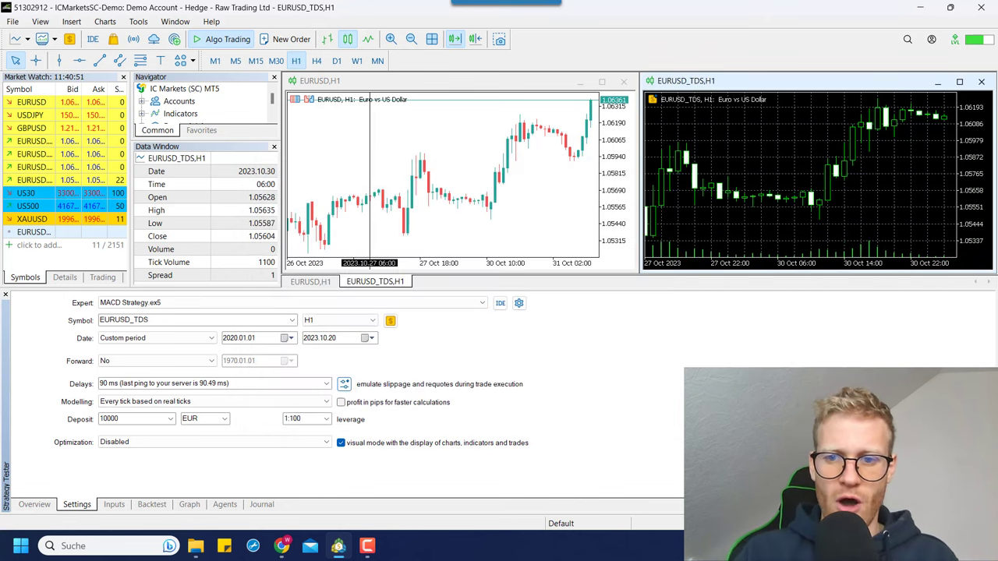
left_click(344, 383)
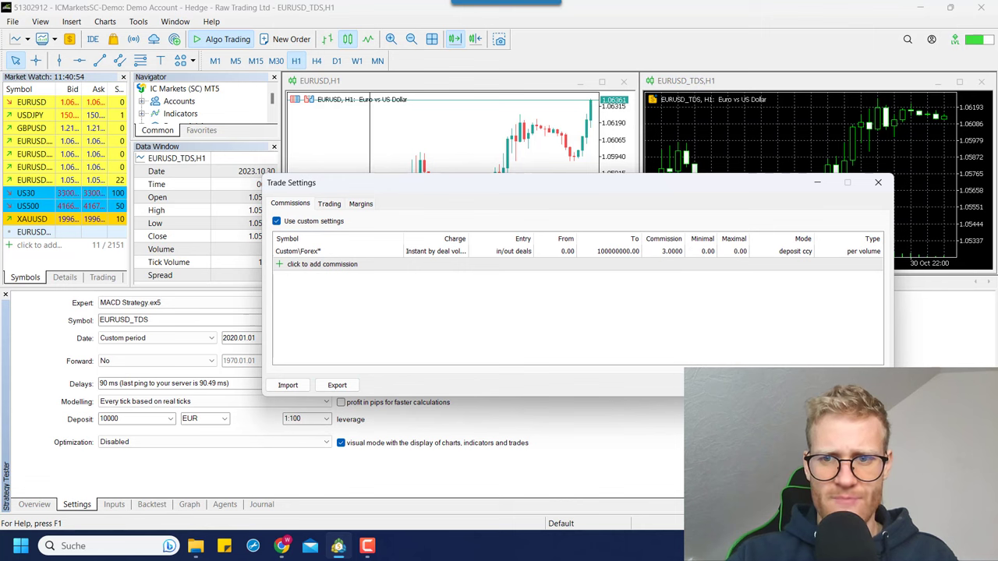
key("Return")
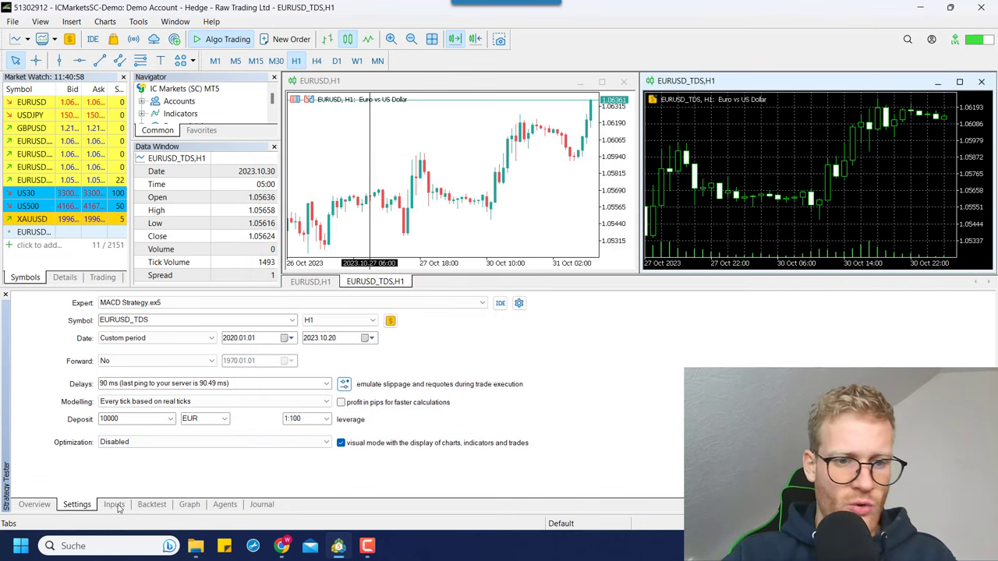
Start the visual backtest of MACD Strategy on EURUSD_TDS and show its journal.
left_click(955, 480)
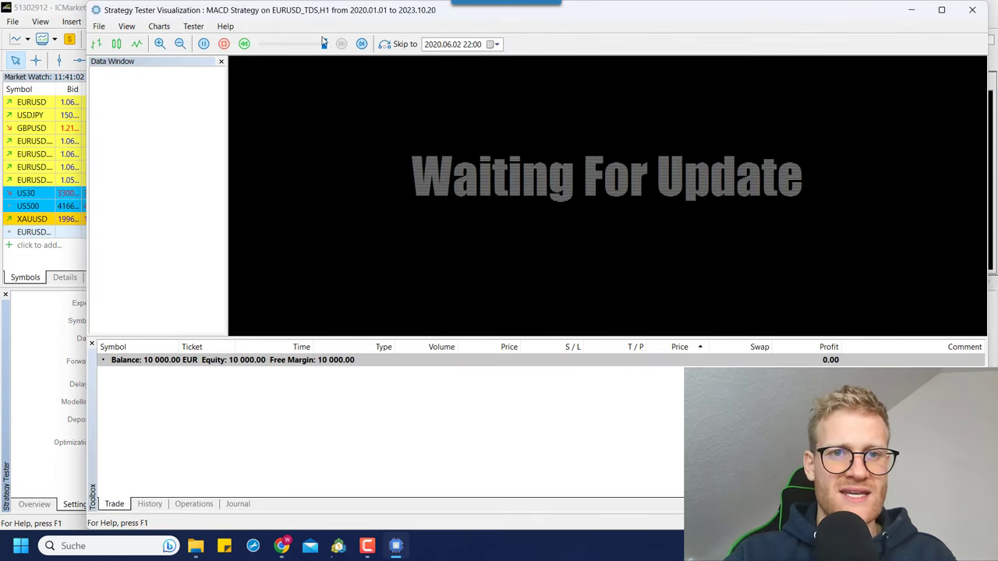
left_click(237, 504)
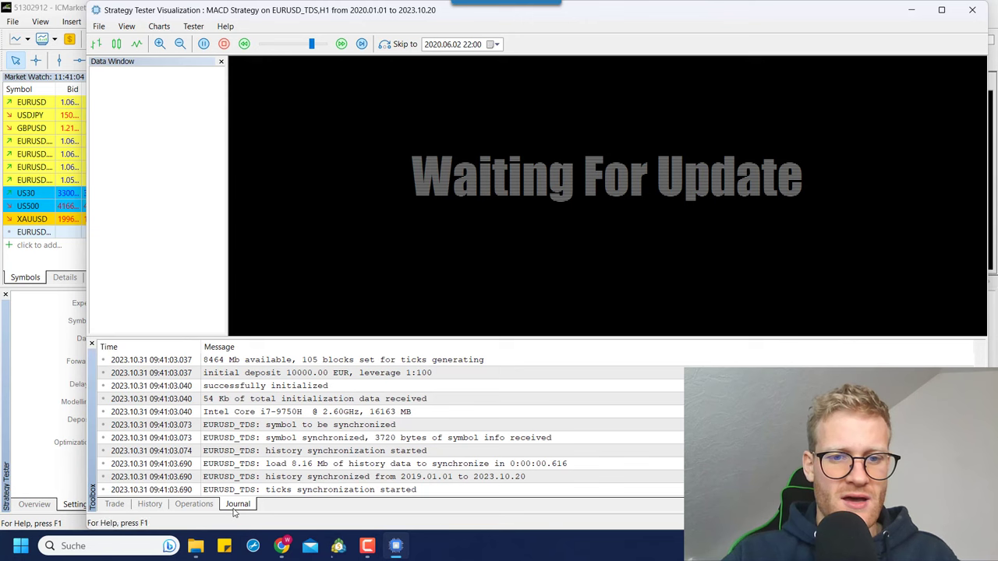
Slow down the visual backtest playback, check the journal for the execution delay, and return to the open trades list.
left_click(118, 505)
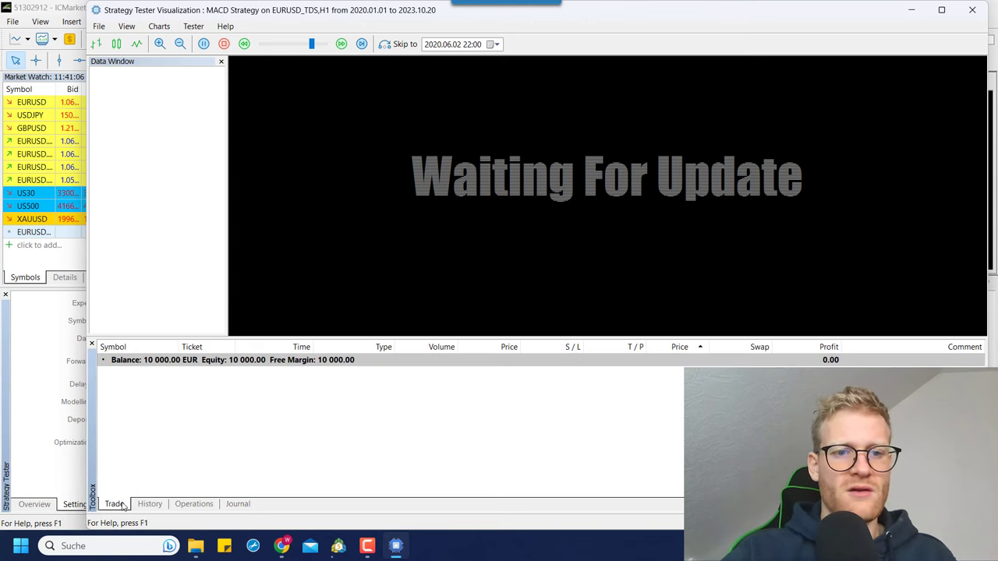
left_click(45, 353)
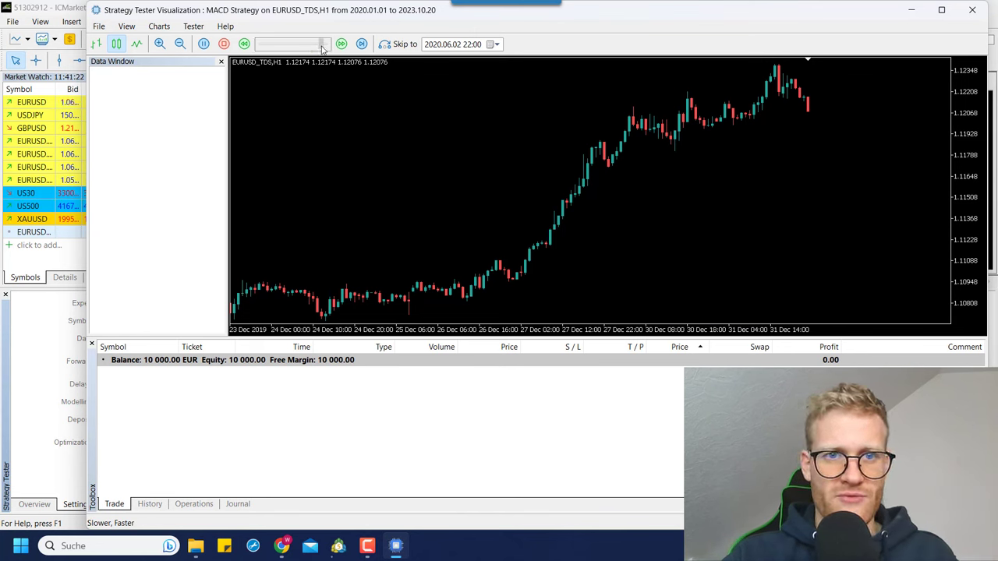
left_click_drag(290, 53, 287, 53)
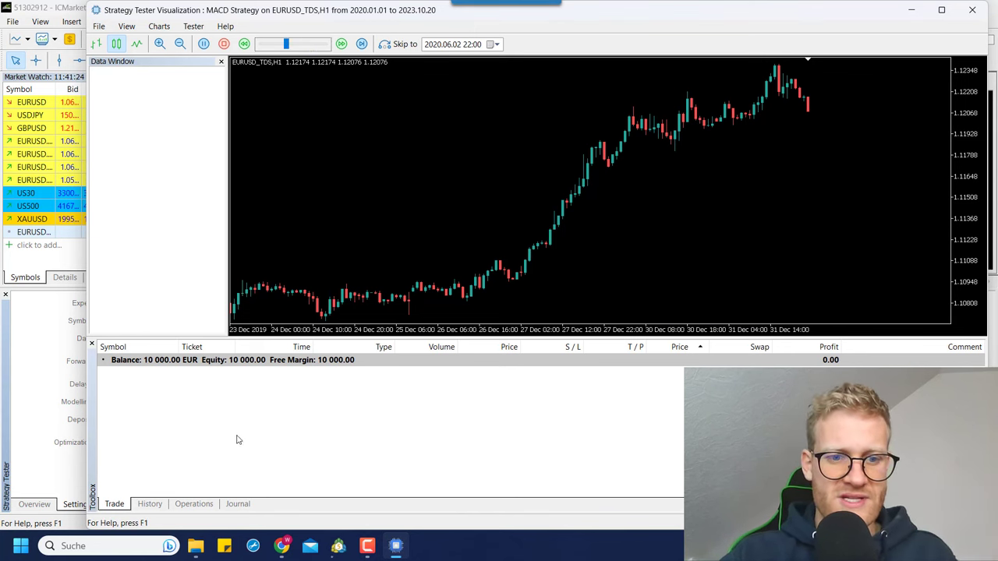
left_click(251, 504)
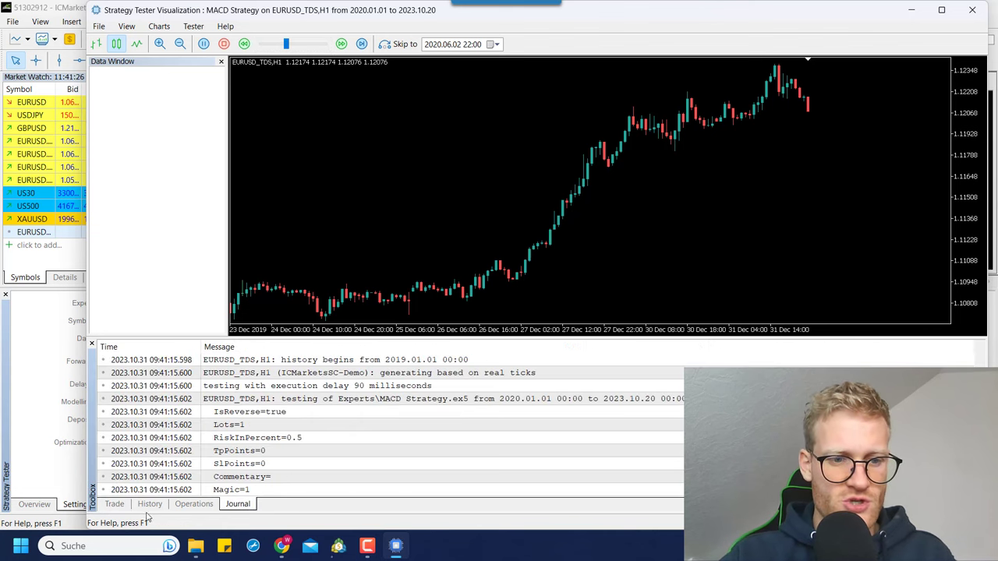
left_click(116, 505)
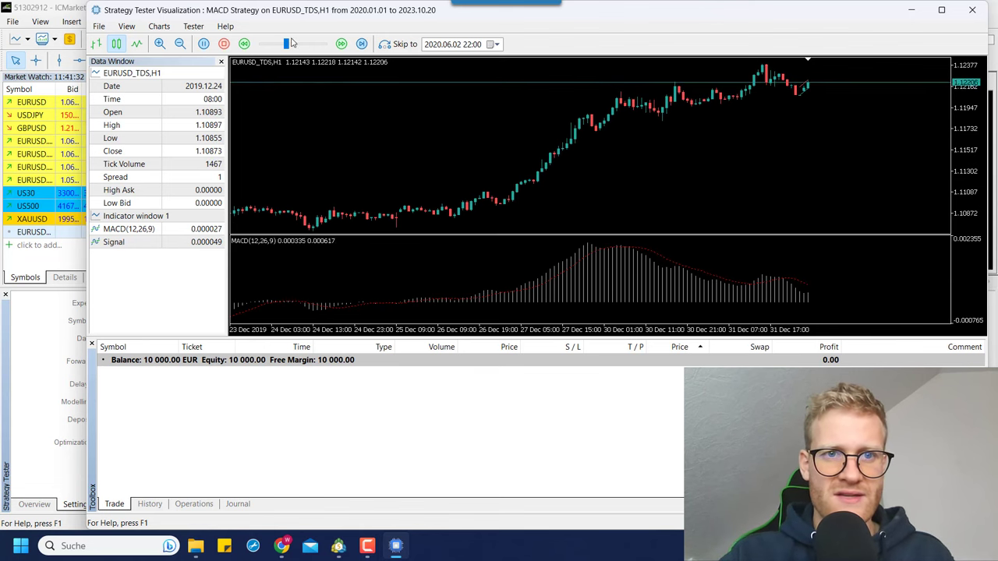
Vary the playback speed between minimum and maximum and inspect the details of a sell marker on the chart.
mouse_move(291, 43)
left_mouse_down()
mouse_move(314, 50)
mouse_move(278, 45)
mouse_move(290, 47)
left_mouse_up()
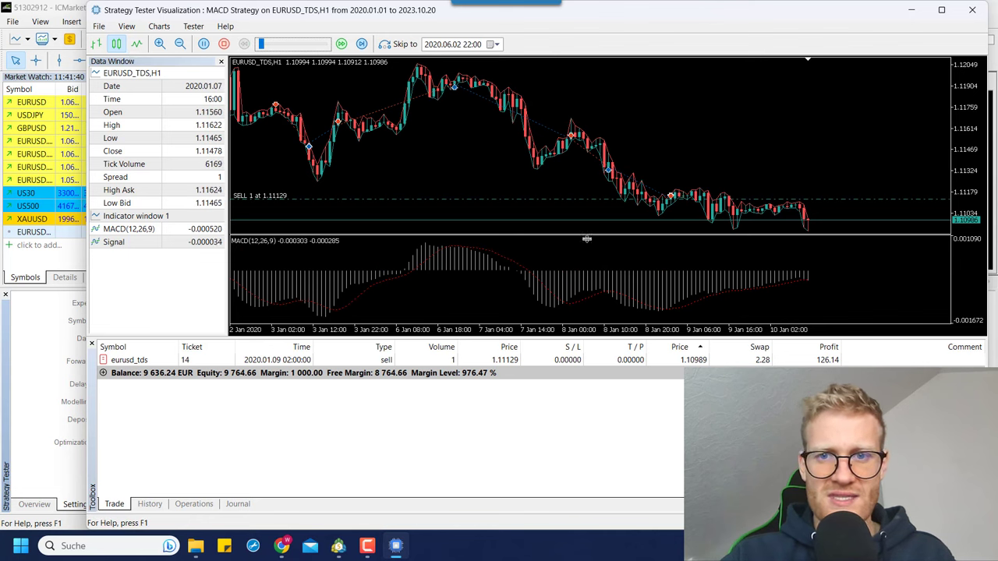
mouse_move(571, 139)
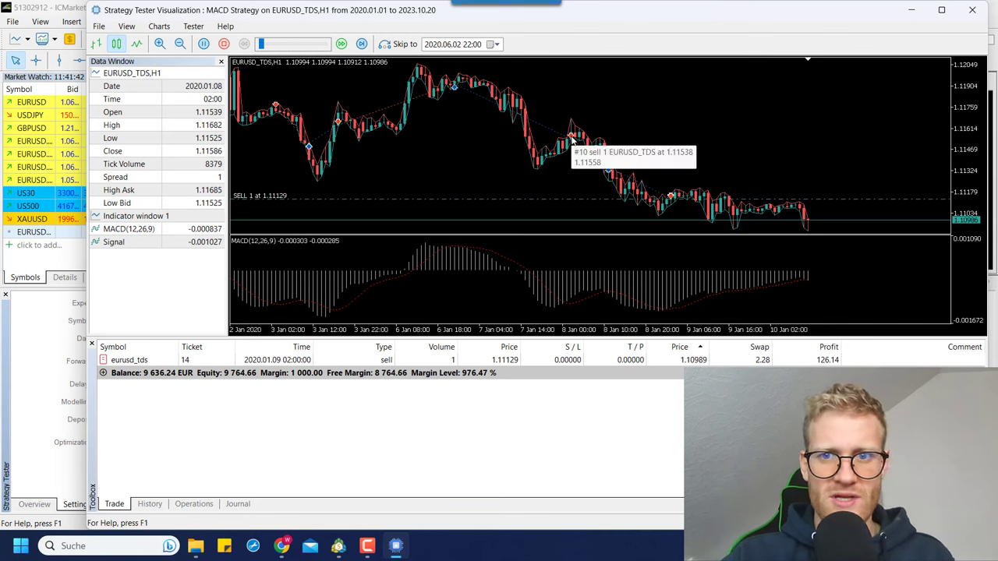
left_click_drag(264, 45, 307, 68)
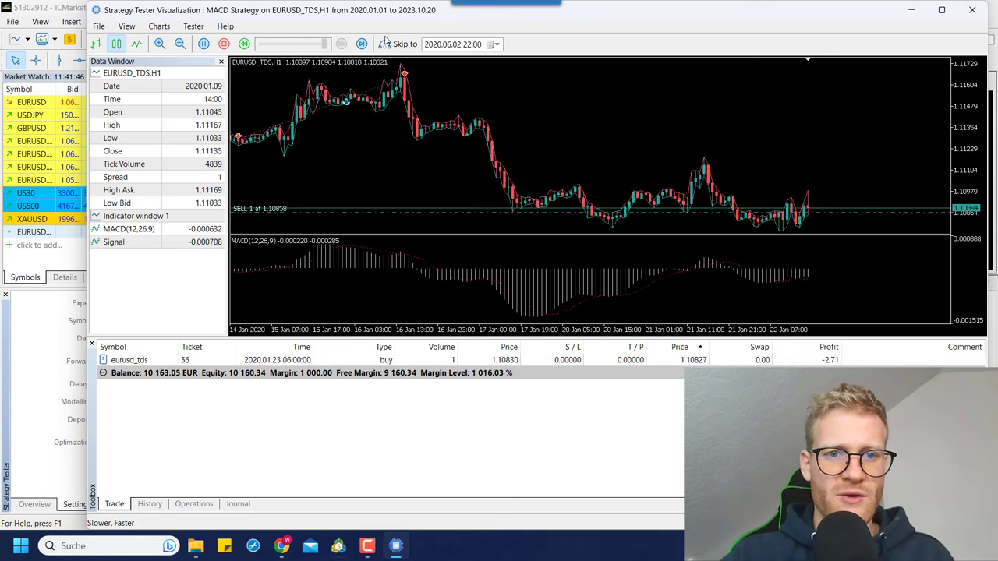
Slow the playback to minimum speed and examine the executed deals with their prices and commissions in the trade history.
right_click(394, 438)
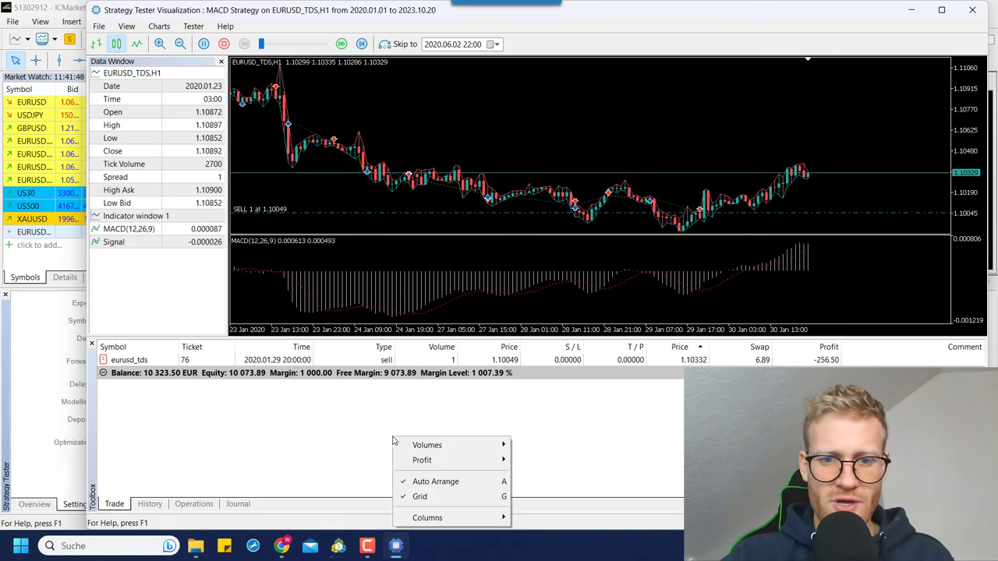
left_click(149, 505)
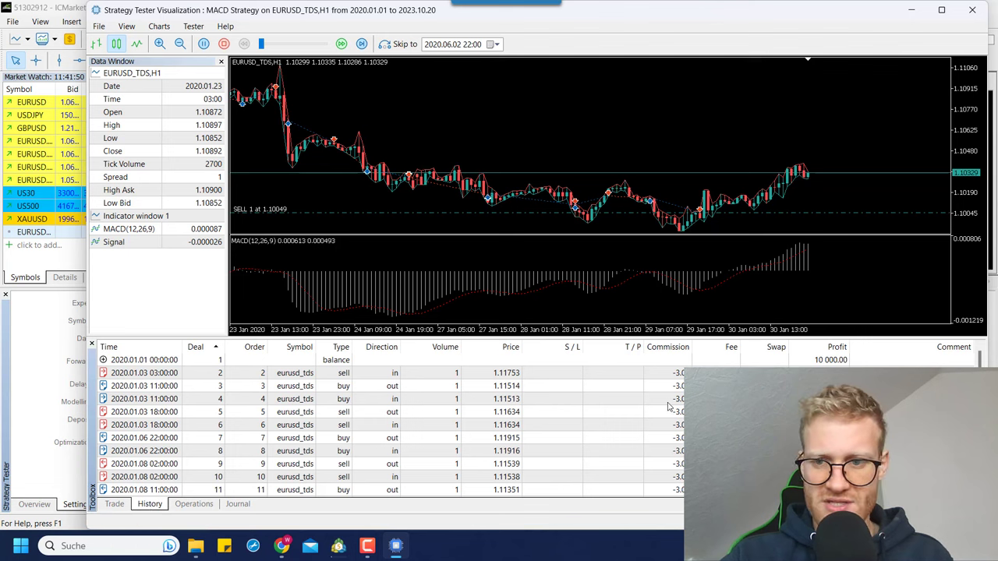
left_click(144, 399)
left_click(499, 386)
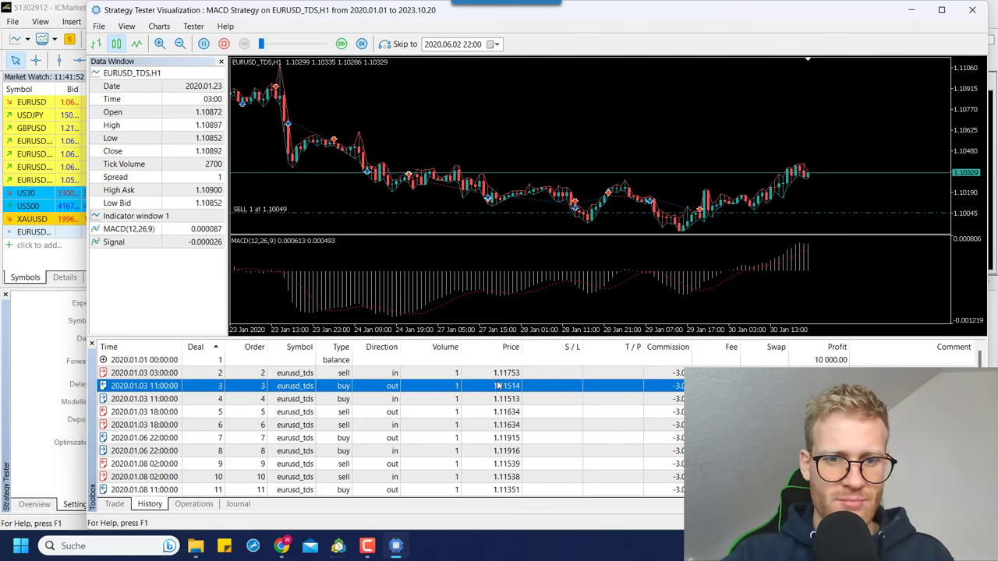
scroll(500, 386, "down", 20)
scroll(499, 386, "up", 20)
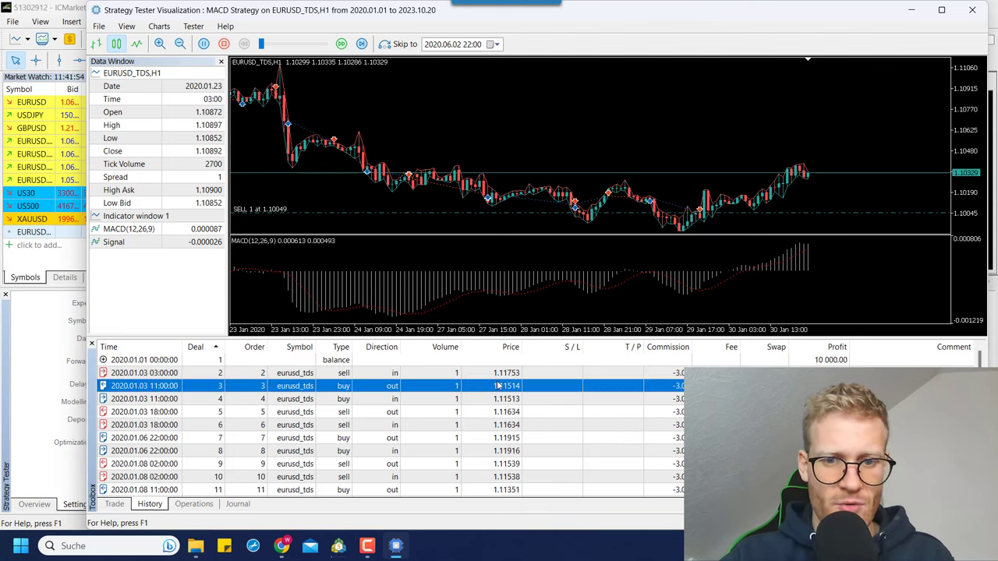
Run the EURUSD_TDS backtest at maximum speed and review its balance graph and report in an enlarged Strategy Tester panel.
left_click(115, 505)
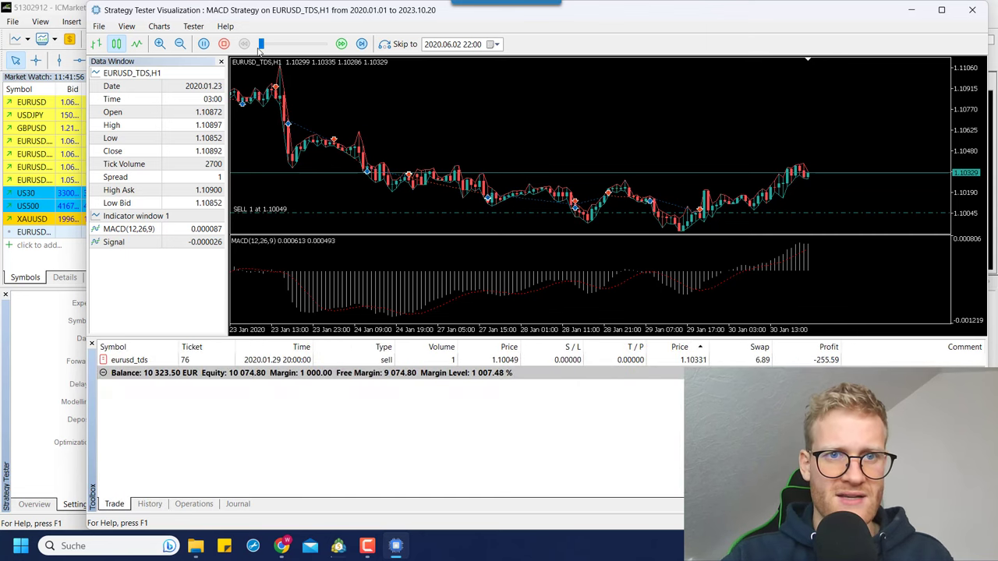
left_click_drag(260, 44, 332, 44)
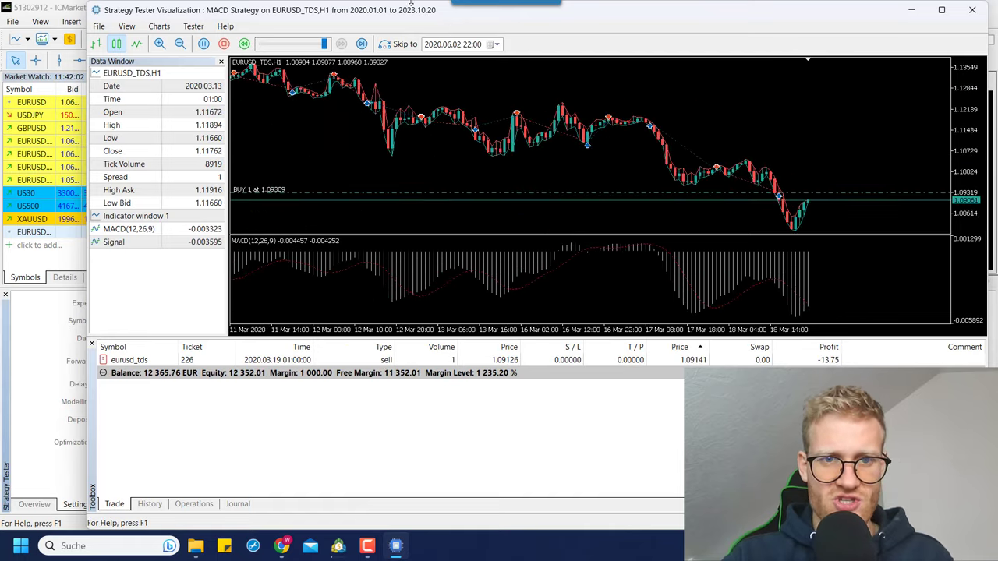
left_click(397, 549)
left_click(146, 504)
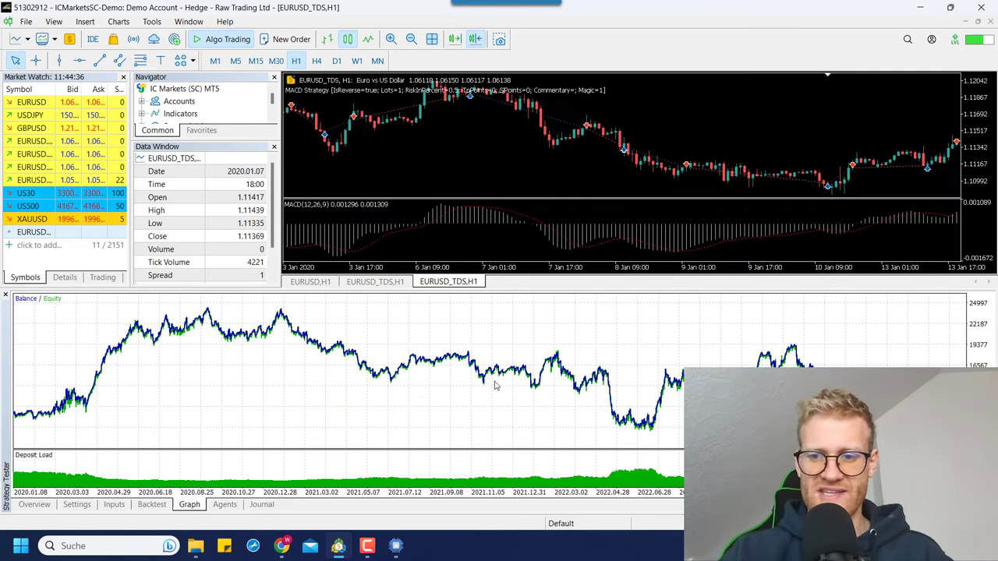
left_click(152, 505)
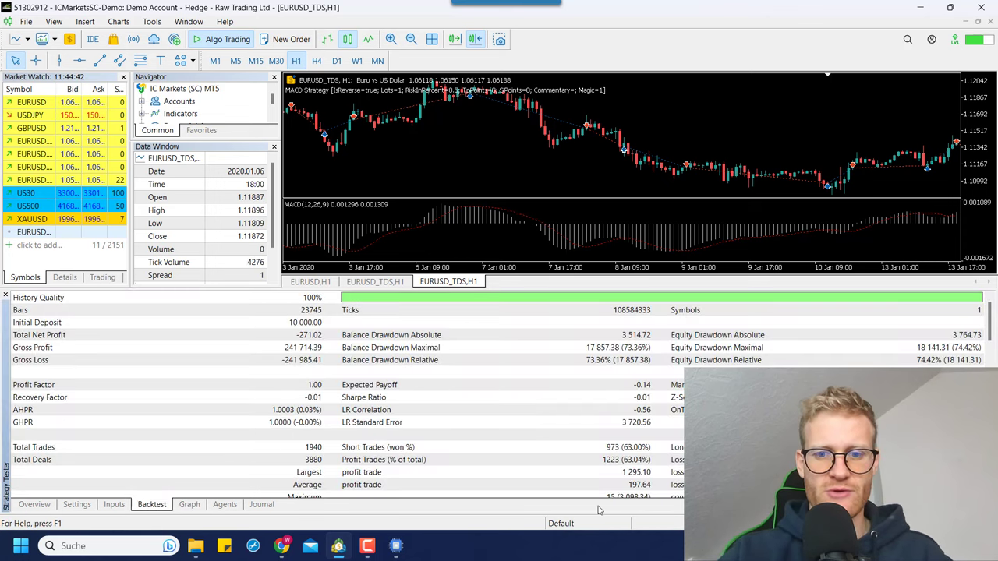
left_click_drag(484, 287, 479, 257)
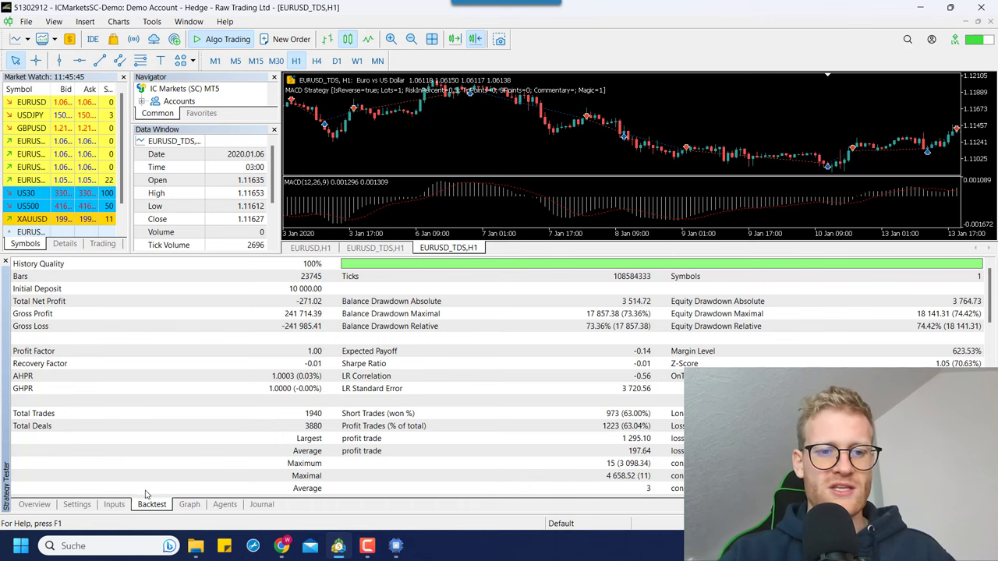
Change the backtest symbol to the broker's EURUSD from the Forex Majors group in the tester settings.
left_click(119, 504)
left_click(76, 505)
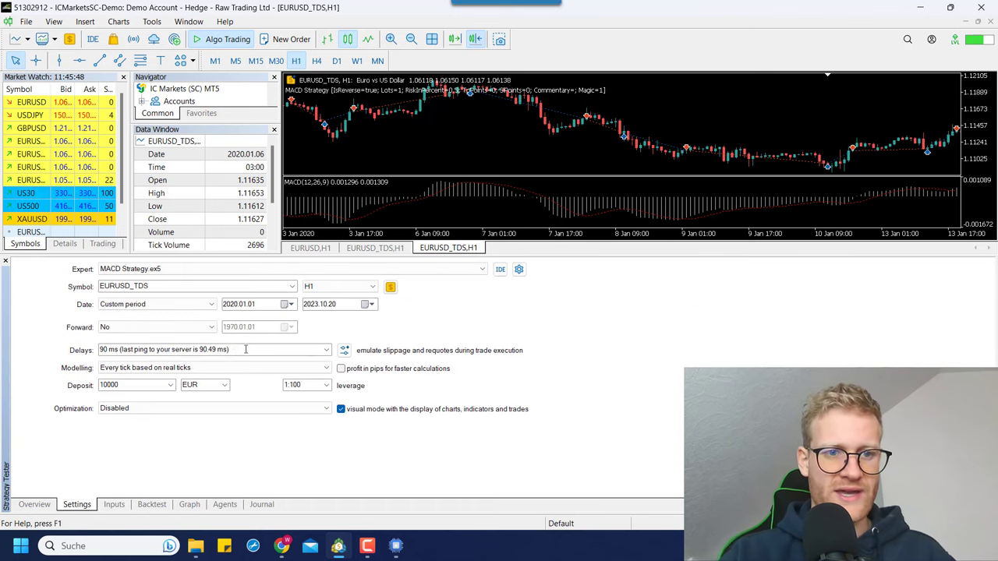
left_click(178, 285)
left_click(293, 286)
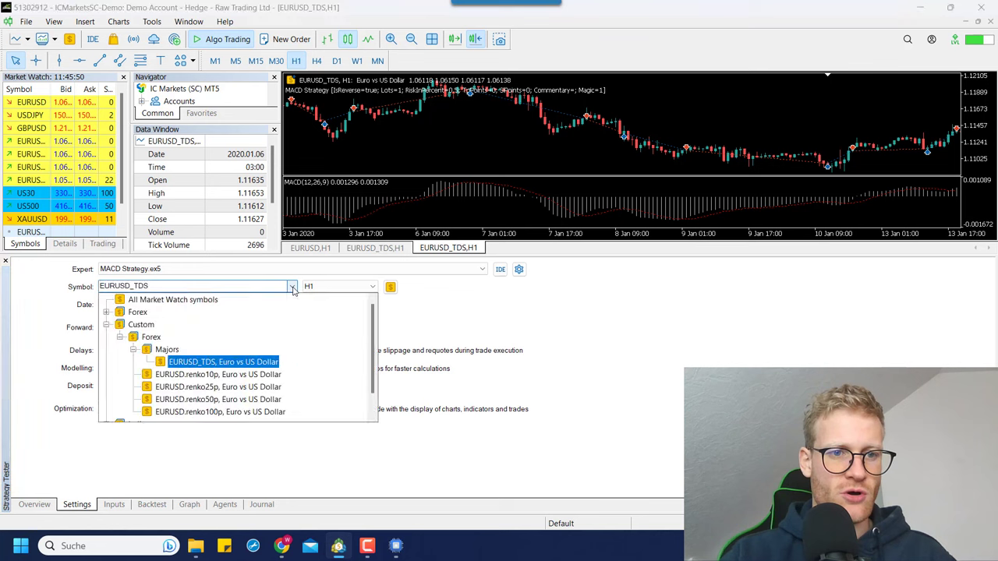
left_click(106, 312)
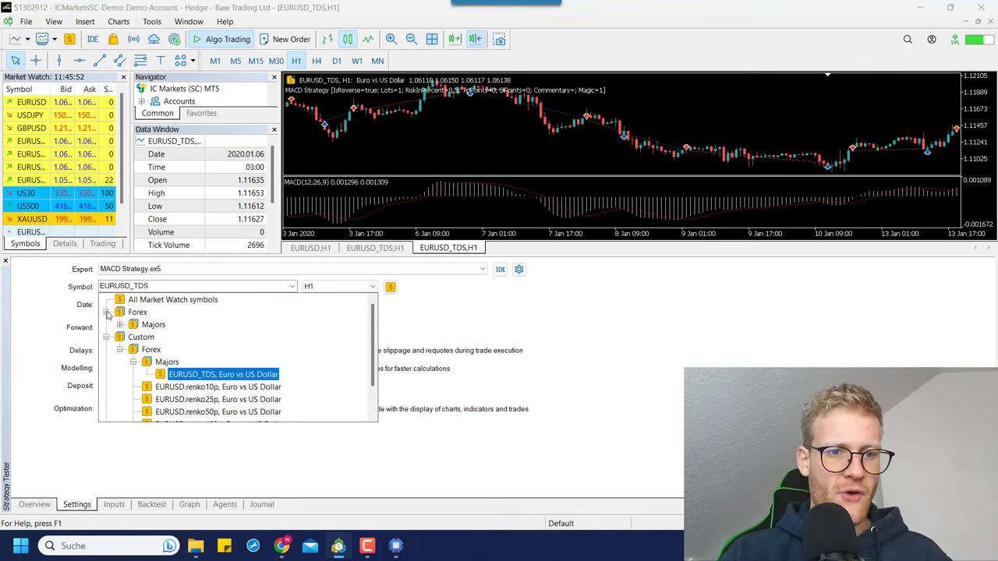
left_click(119, 325)
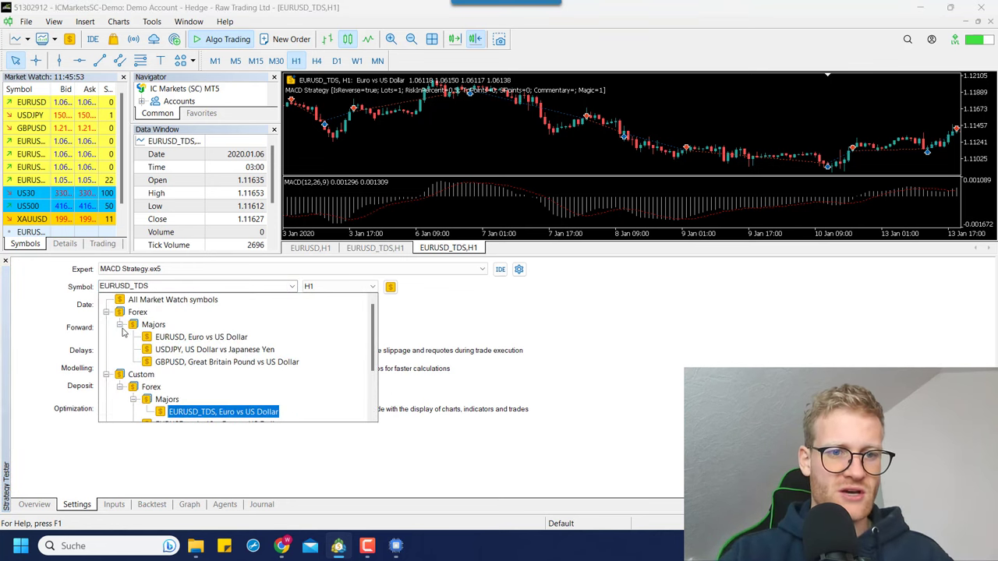
left_click(193, 339)
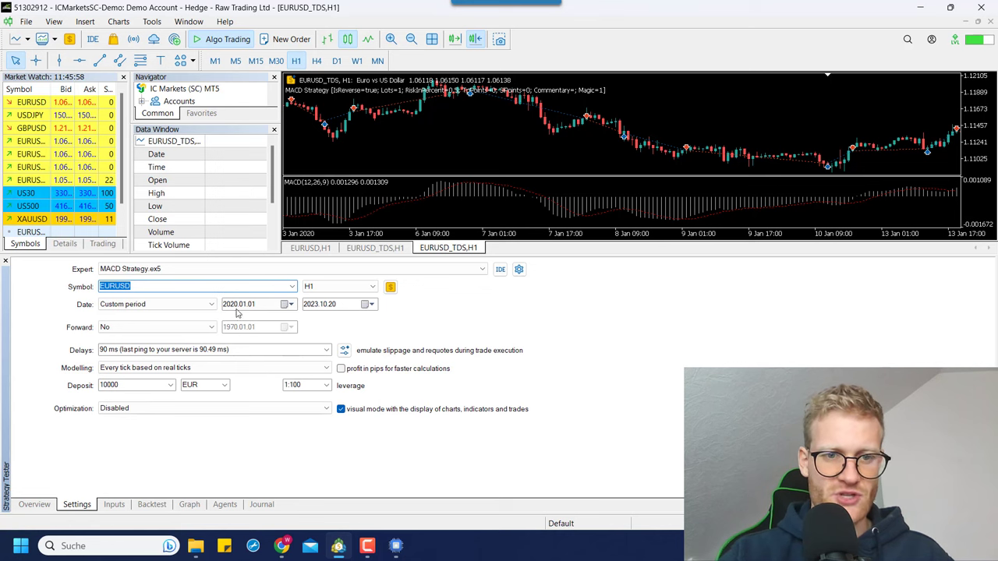
Turn off visual mode, run the MACD Strategy backtest on EURUSD and show its balance graph.
left_click(394, 409)
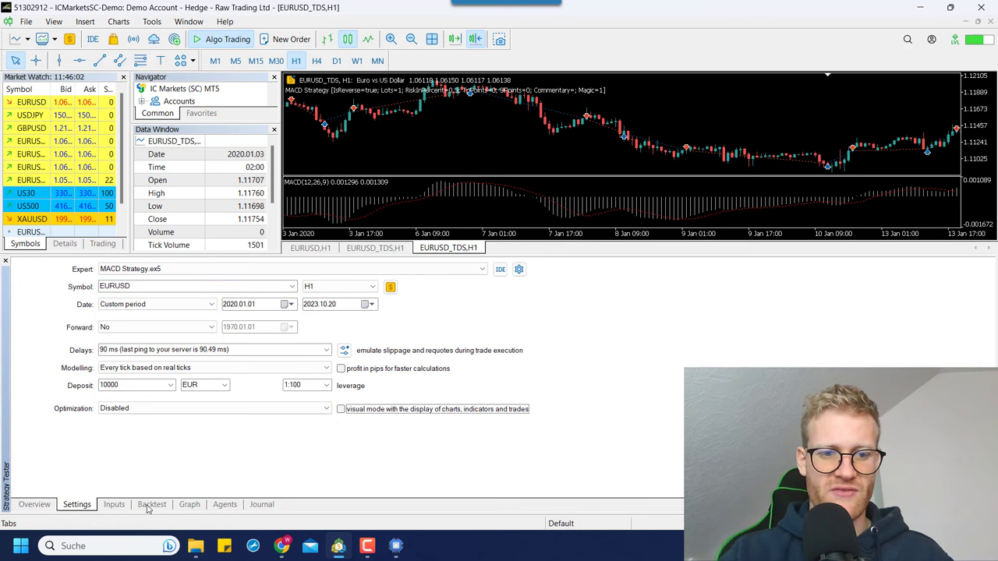
left_click(948, 485)
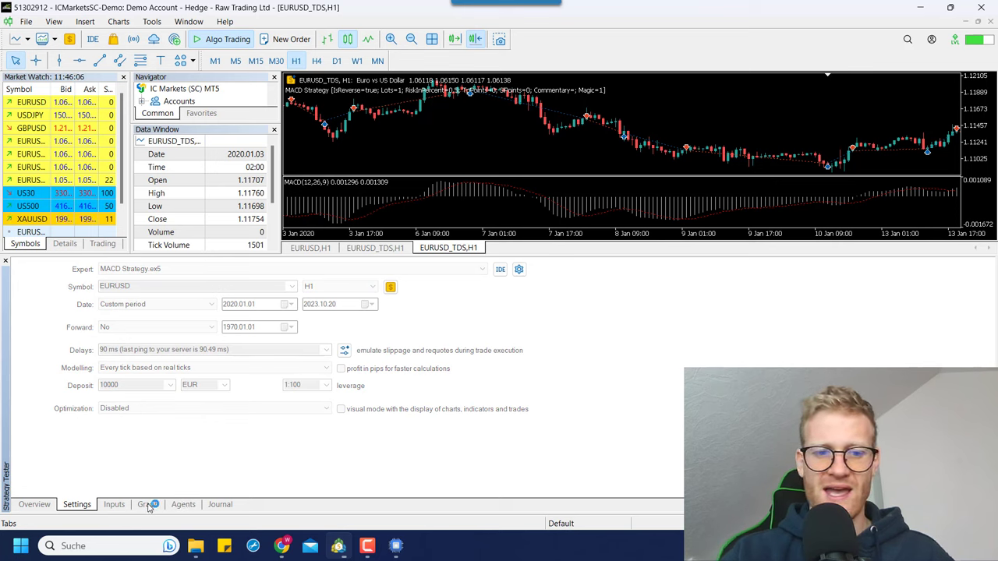
left_click(148, 504)
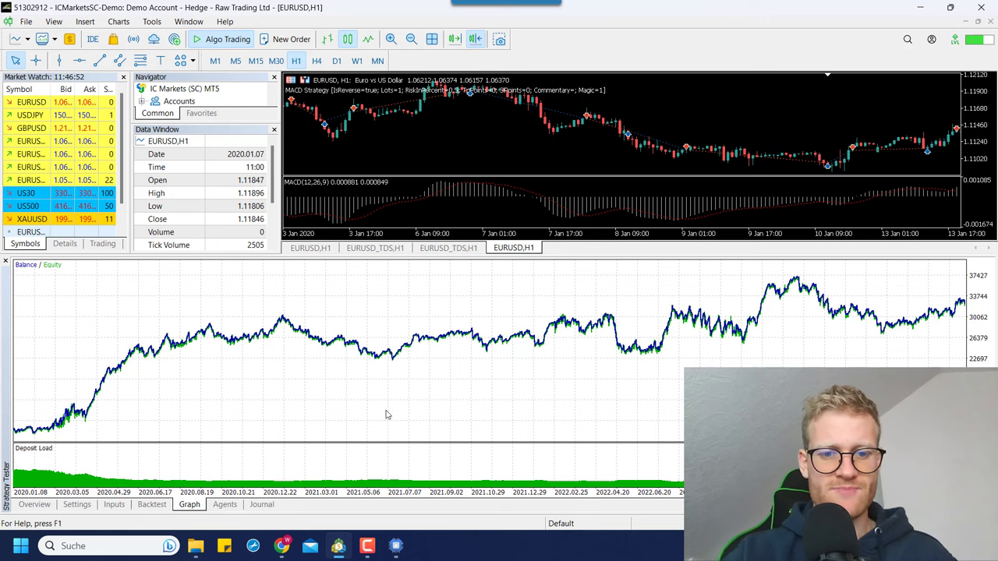
Review the EURUSD backtest report and balance graph, and return to the tester settings.
left_click(164, 506)
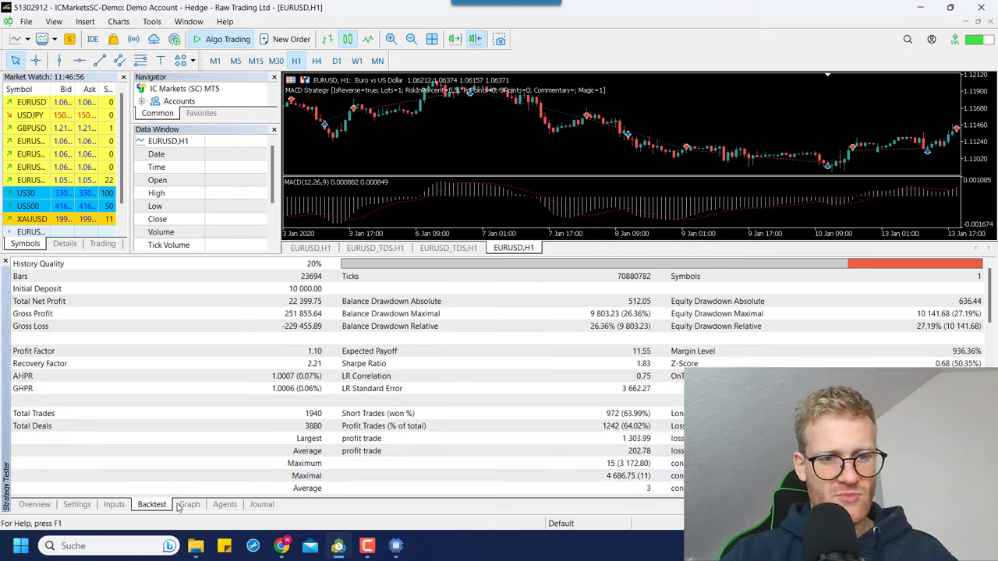
left_click(186, 506)
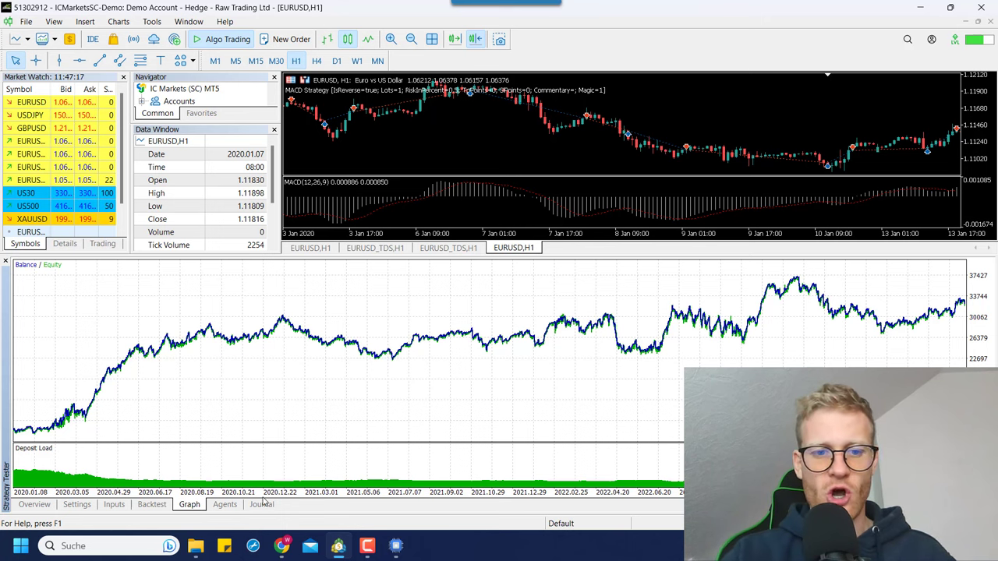
left_click(77, 505)
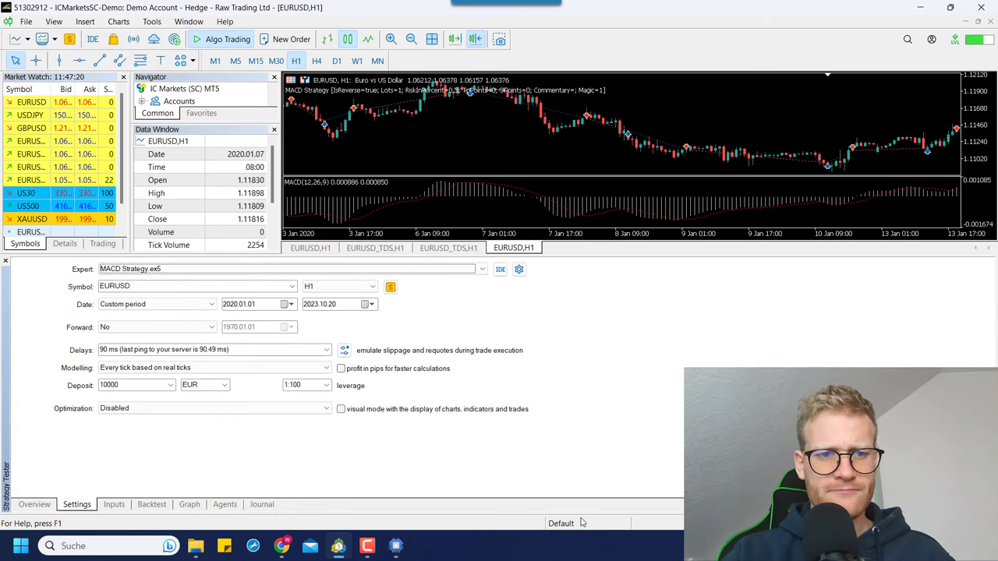